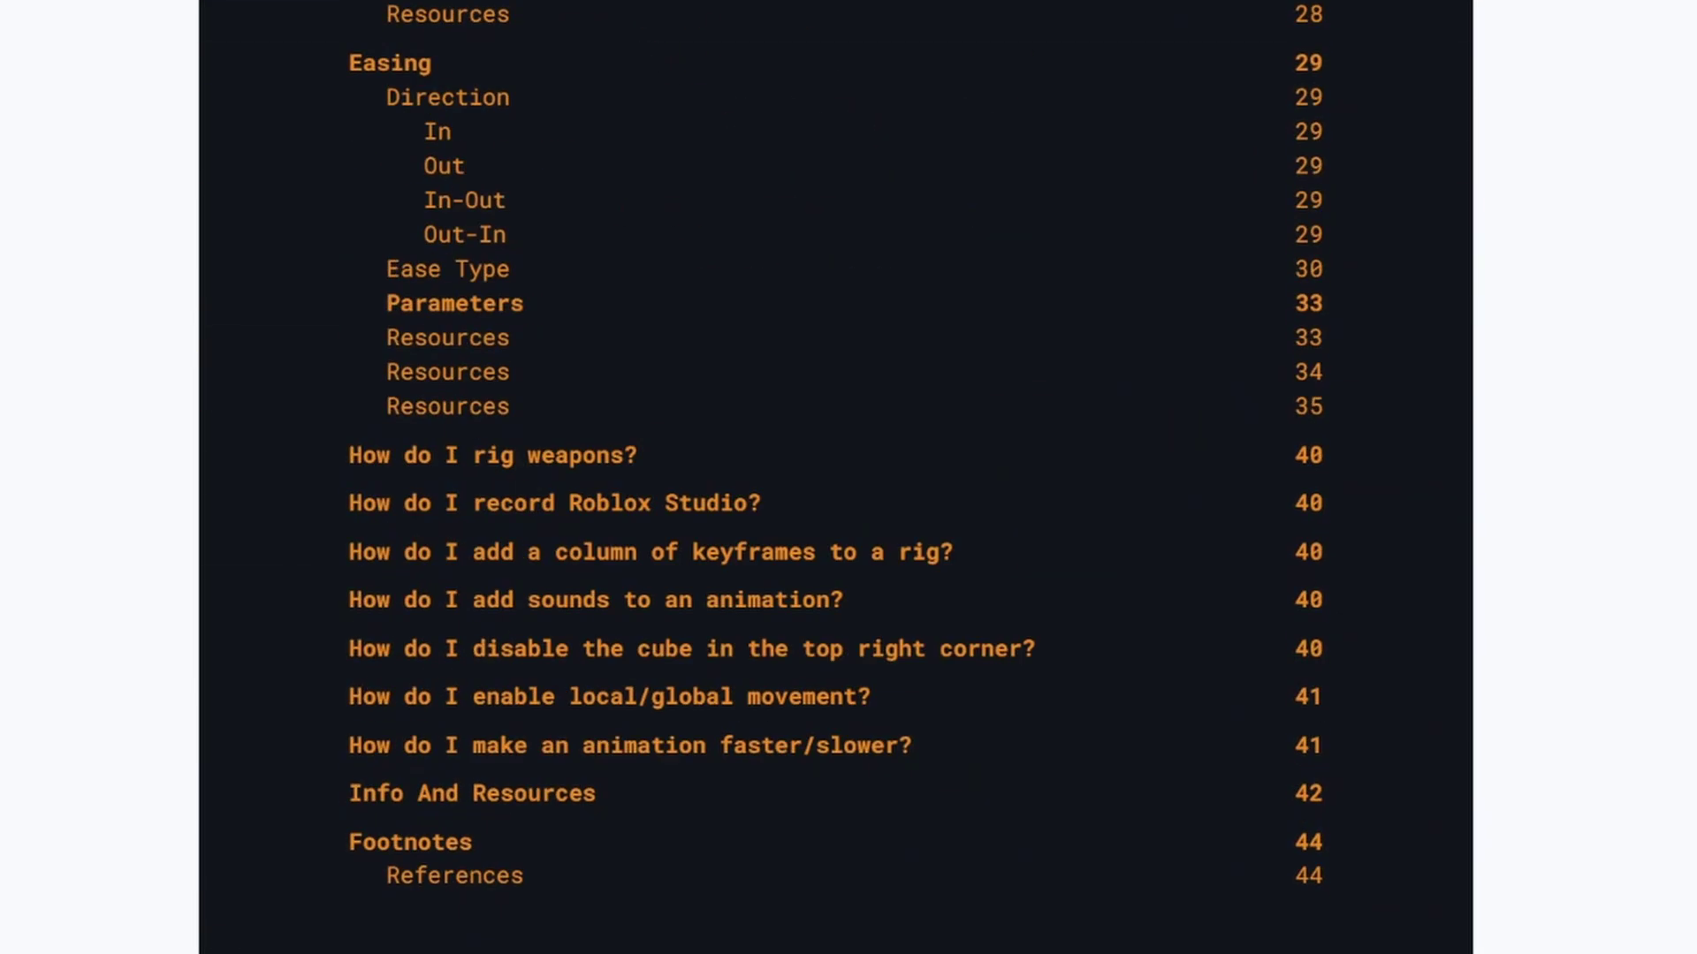
Step: Scroll the Moon Animator PDF guide down to page 29, covering Team Create and the Chat Window
scroll(477, 677, down, 20)
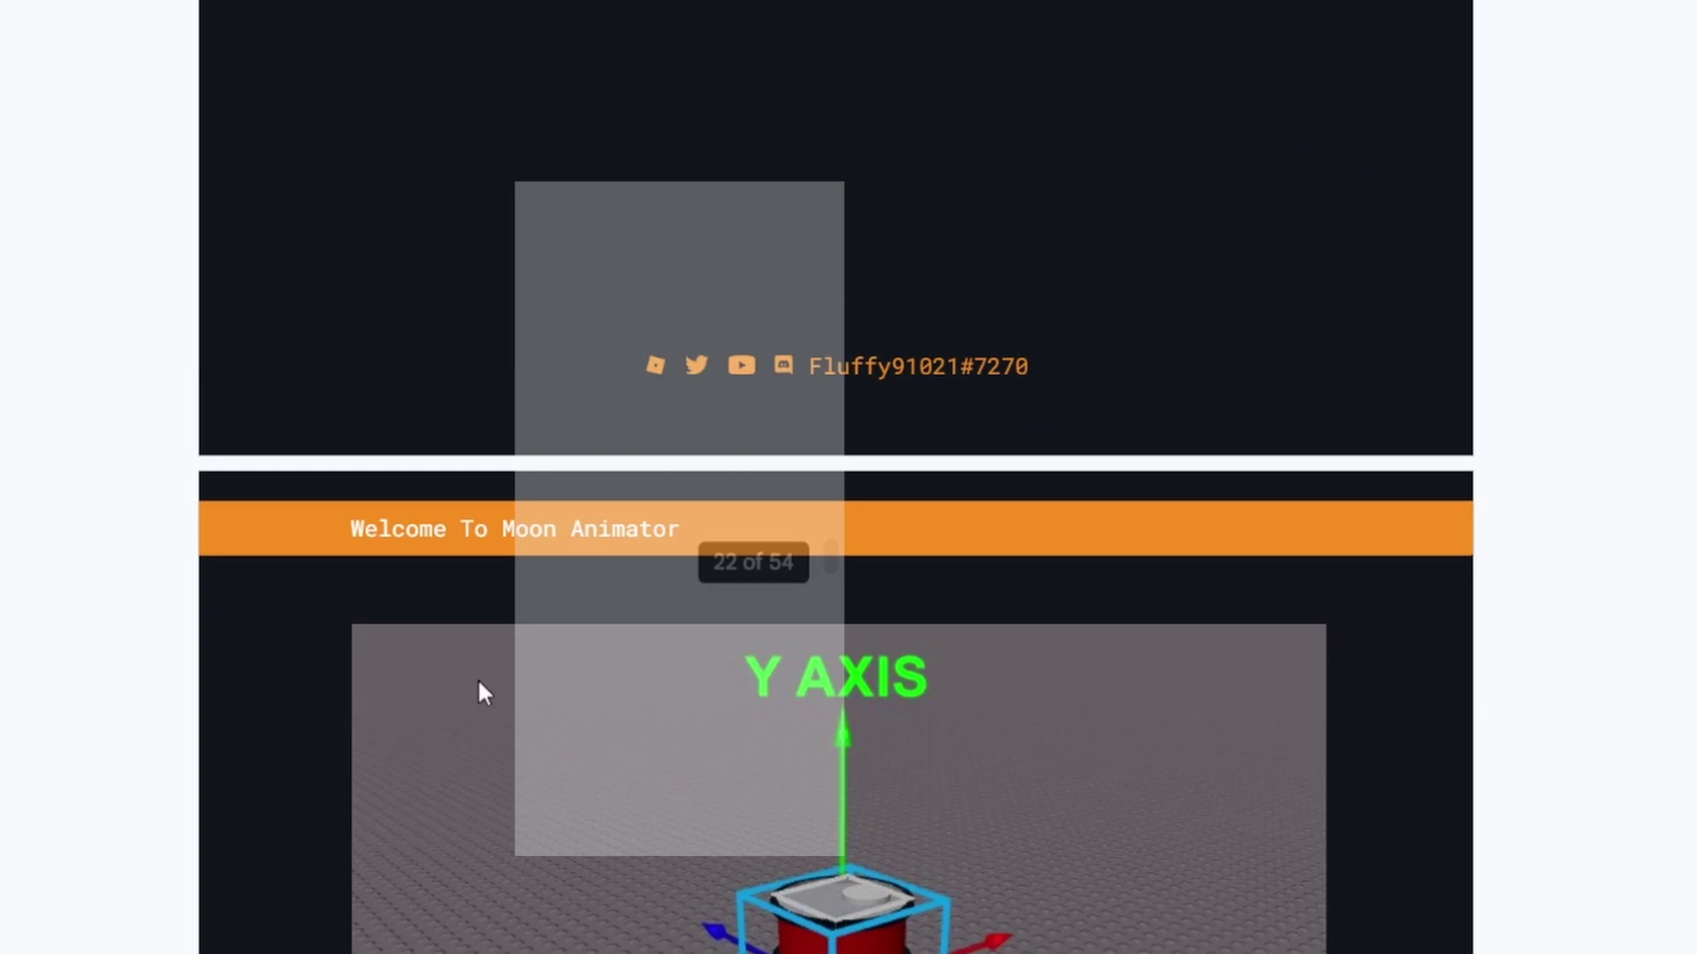
scroll(479, 683, down, 20)
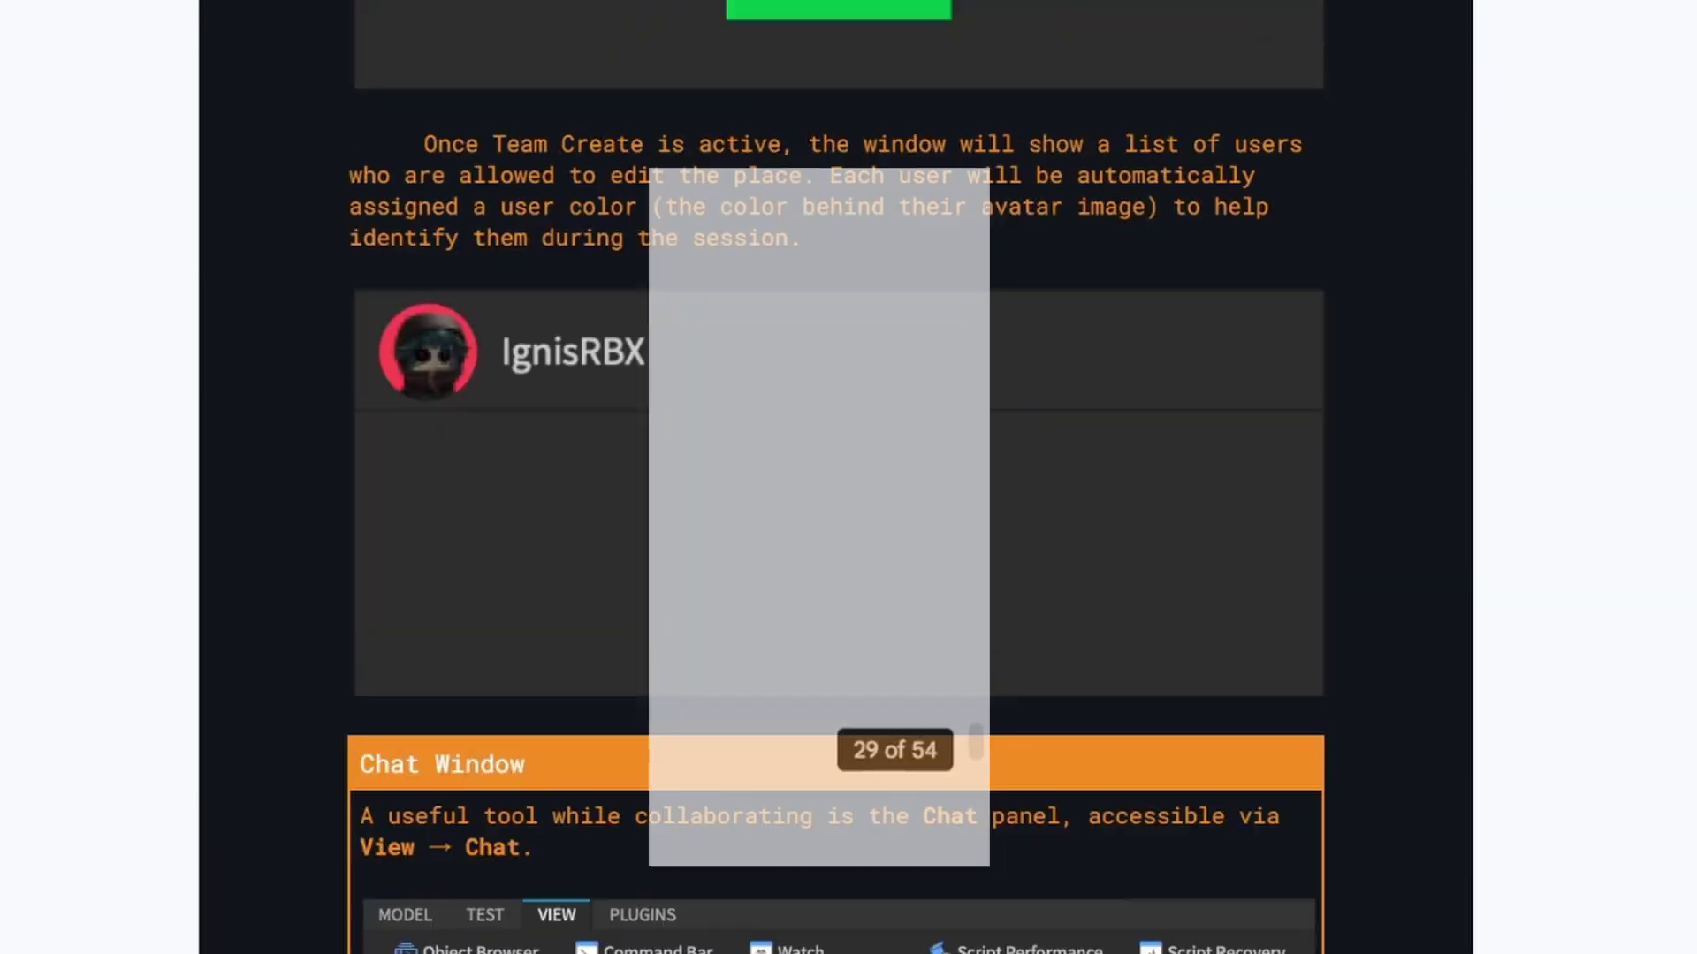
scroll(835, 478, down, 15)
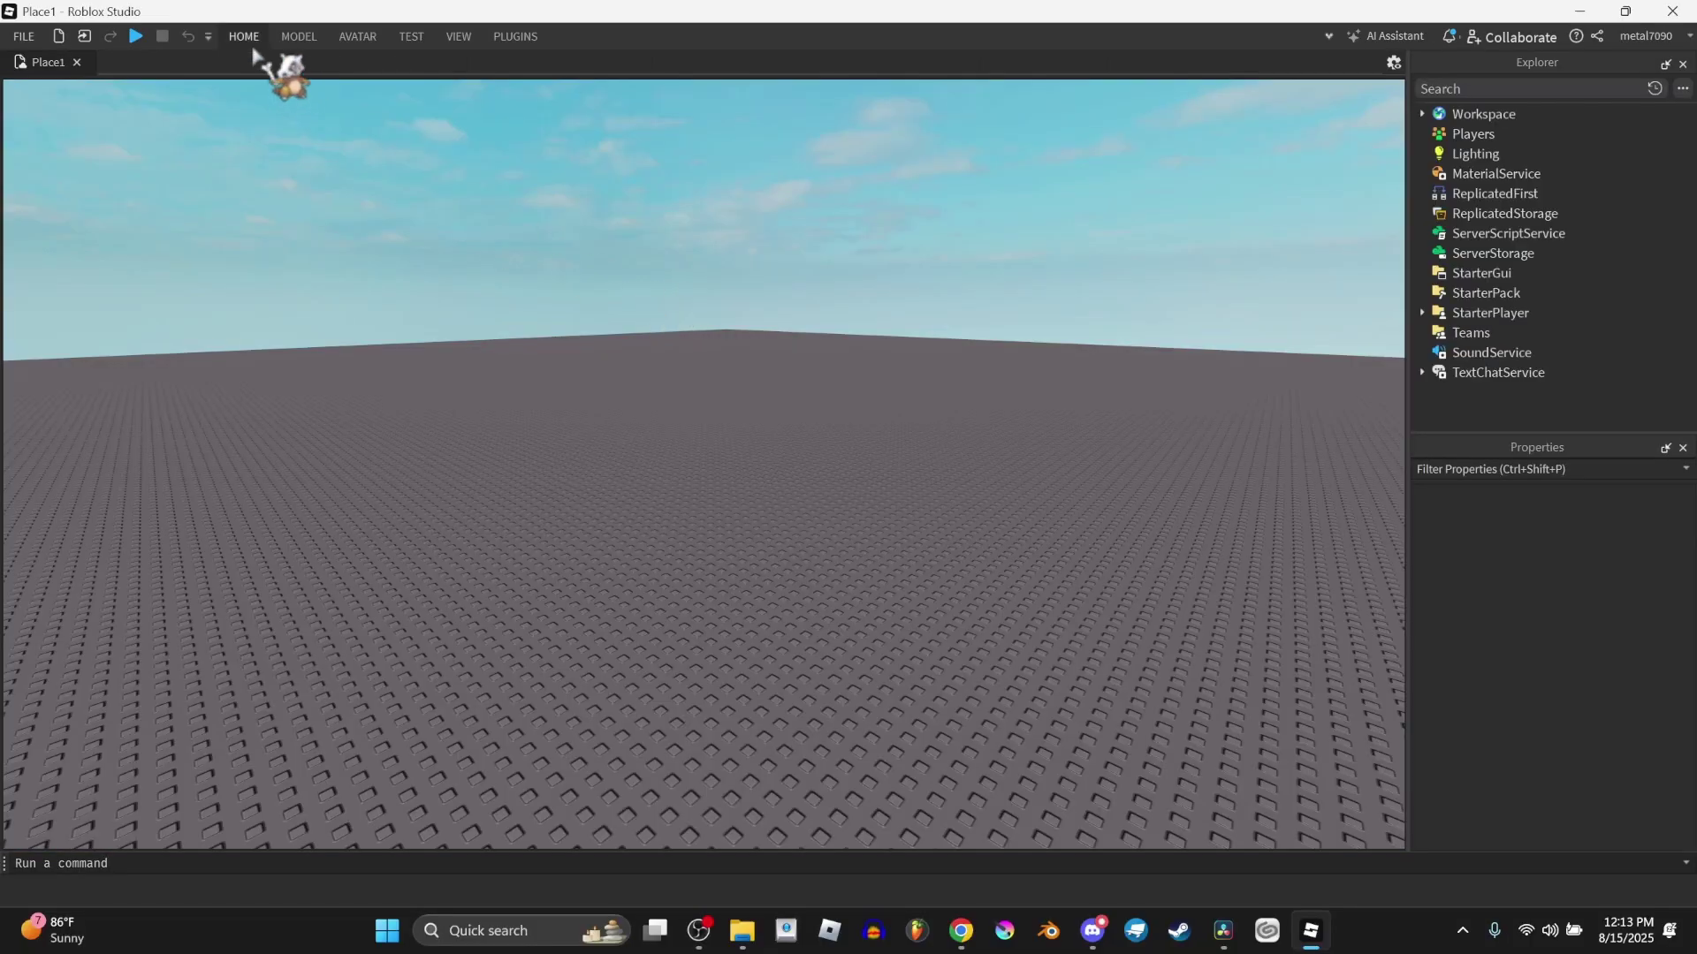
Step: Find the Moon Animator 2 plugin in the Toolbox's Plugins category and view its details
click(244, 36)
click(496, 76)
click(71, 129)
click(44, 182)
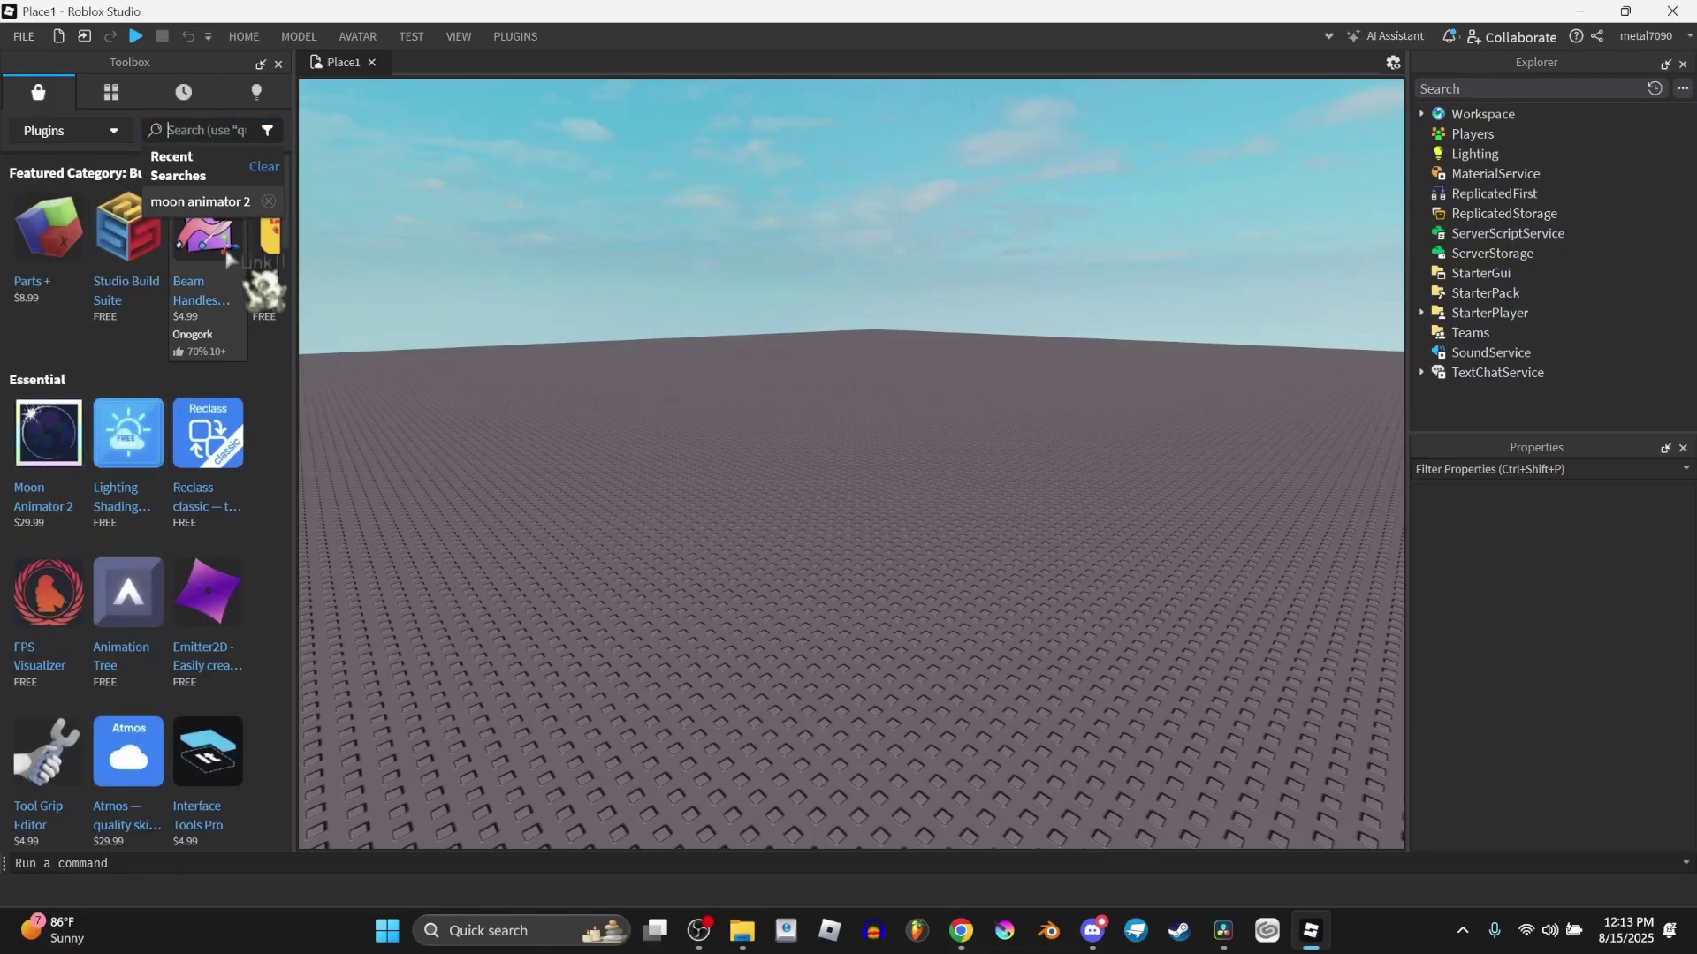
click(199, 201)
click(53, 227)
scroll(181, 521, down, 5)
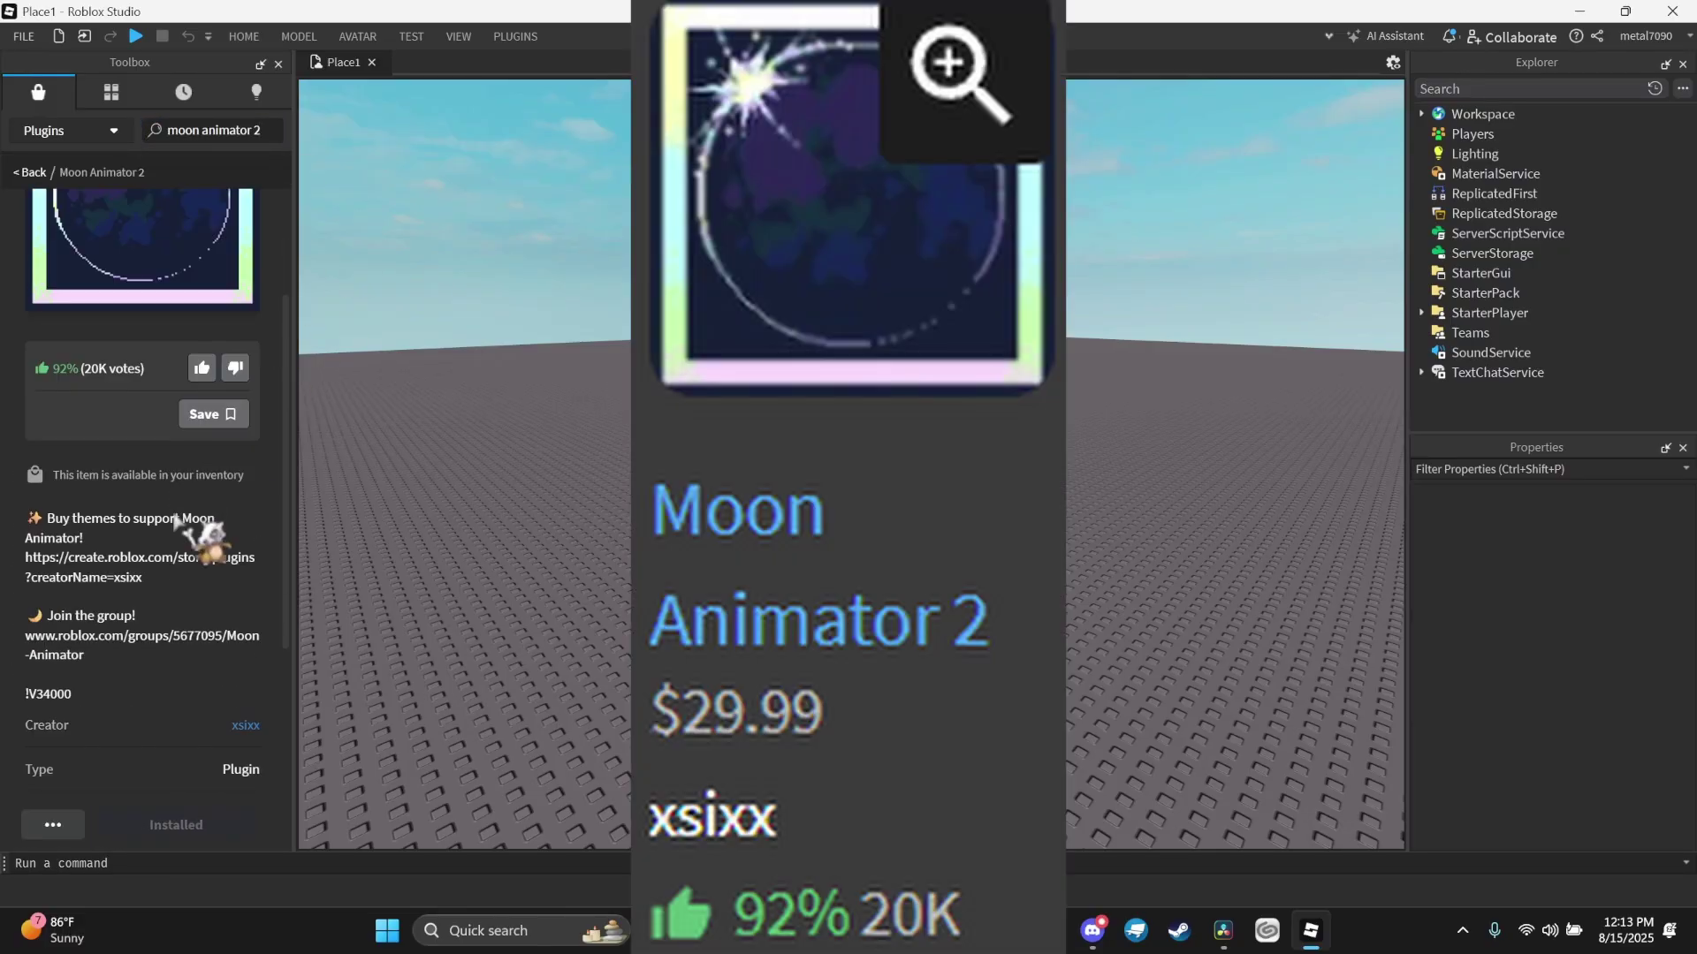
scroll(181, 524, down, 5)
scroll(235, 557, up, 10)
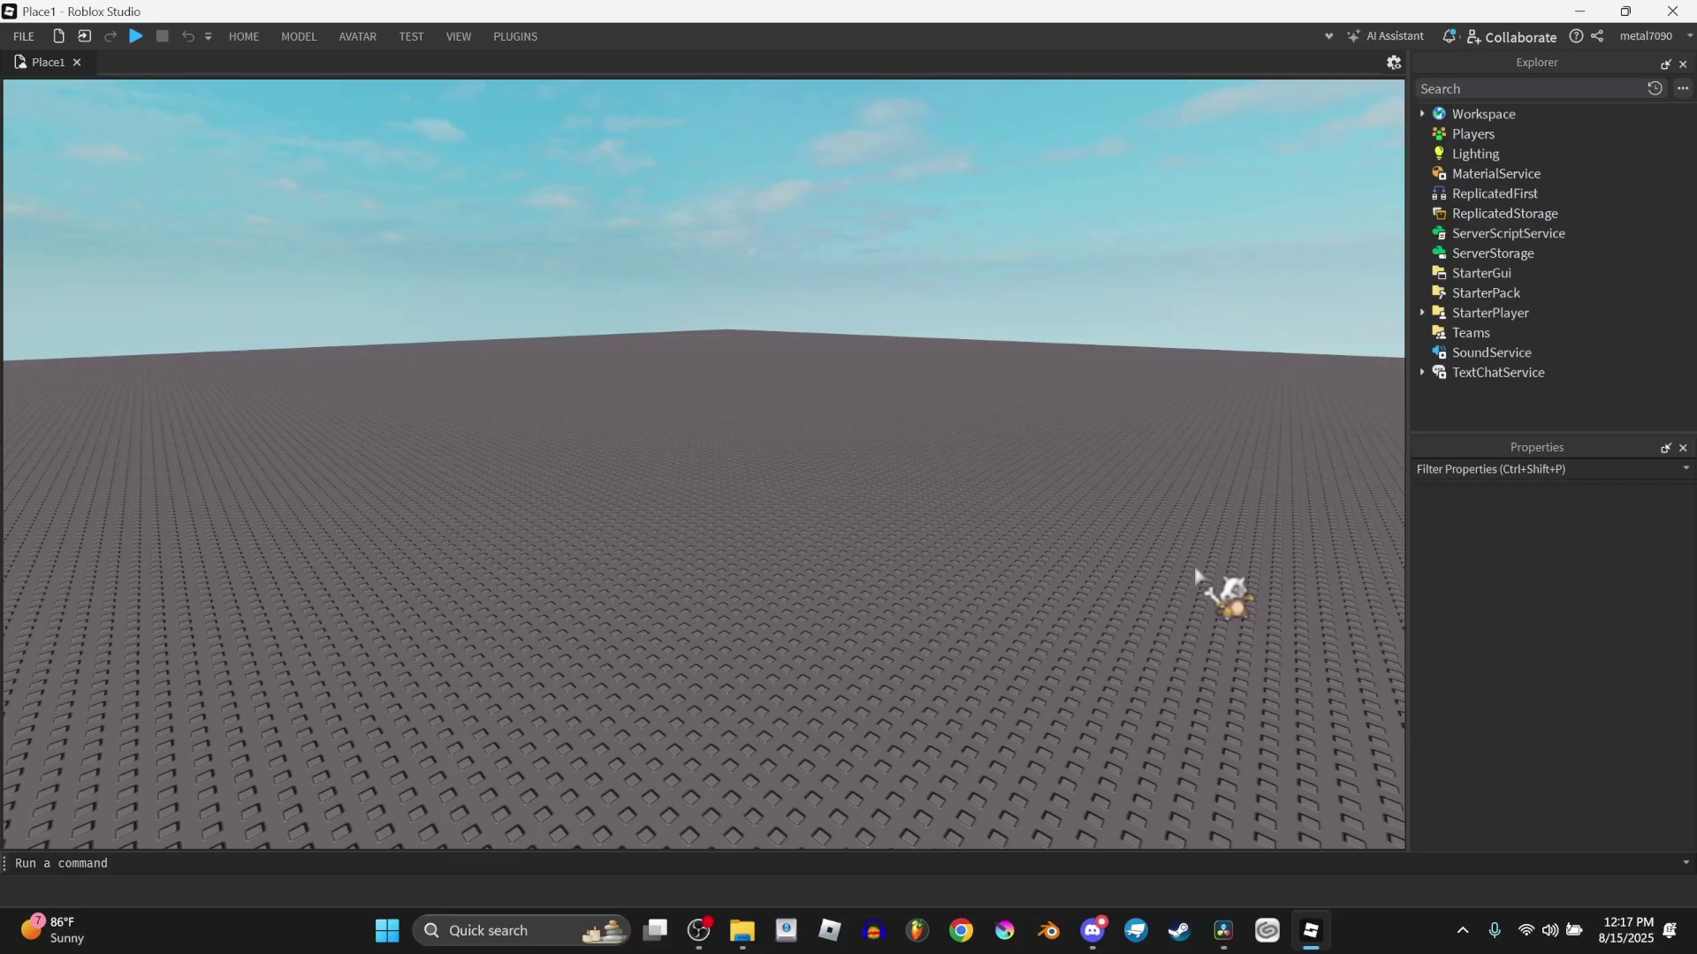
Step: Launch Moon Animator, create a new Moon 2 file, and move its window aside
click(516, 39)
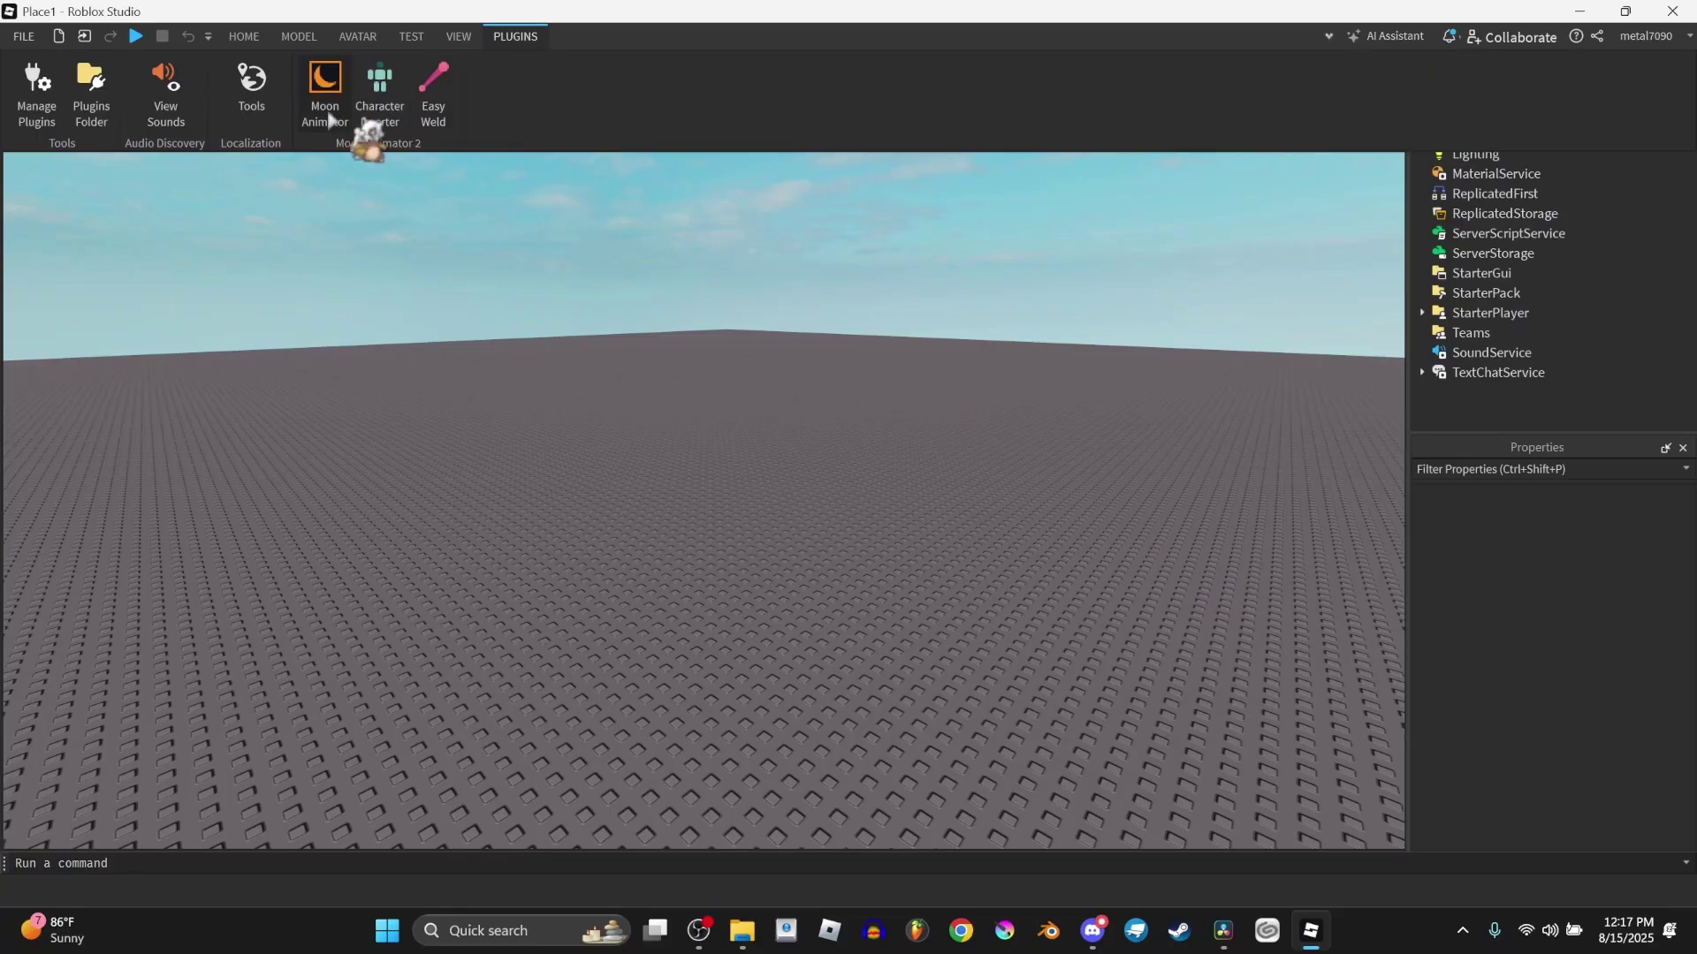
click(325, 88)
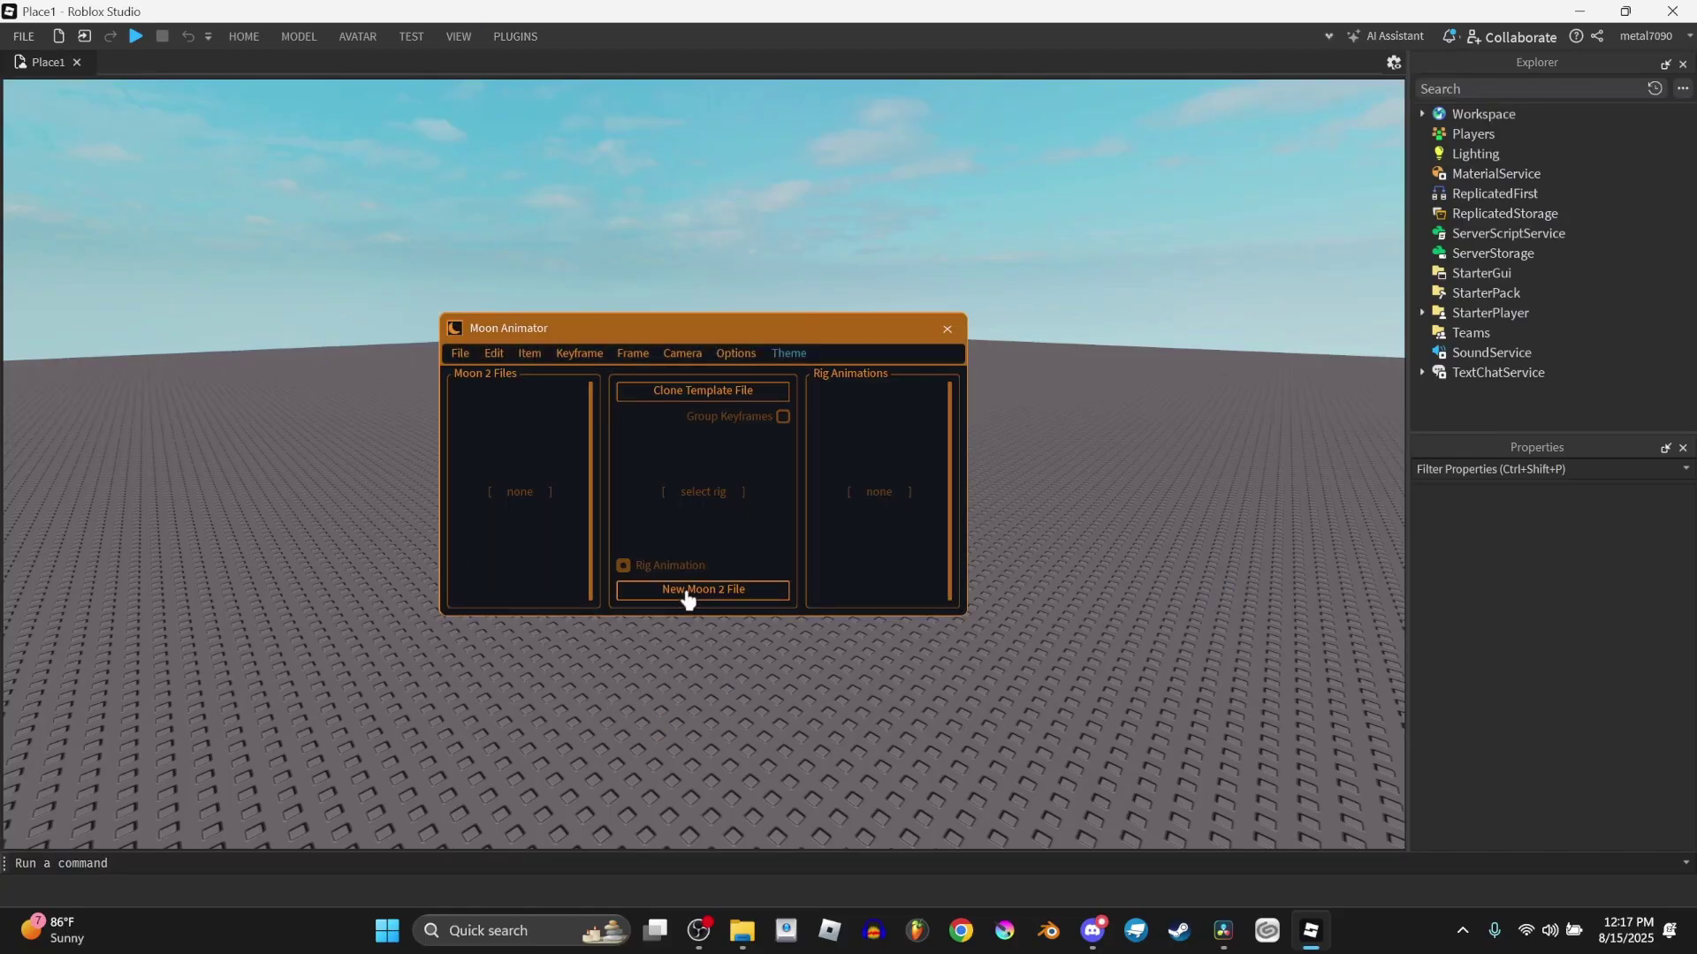
click(688, 590)
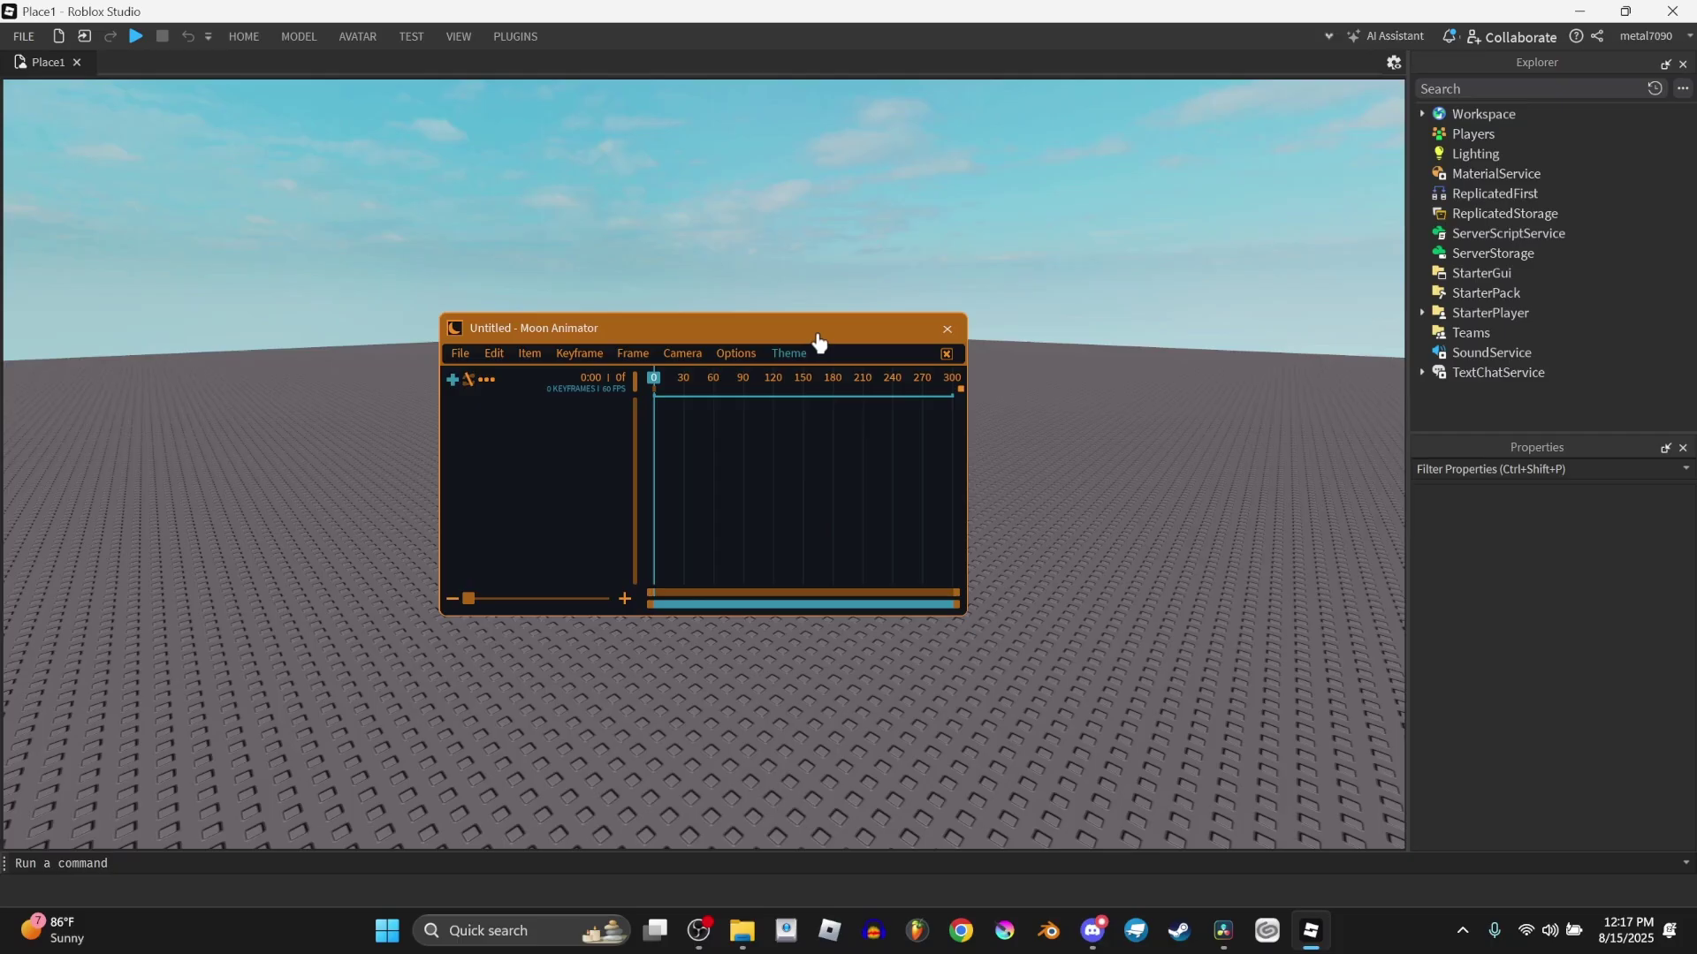
drag(818, 342, 1236, 112)
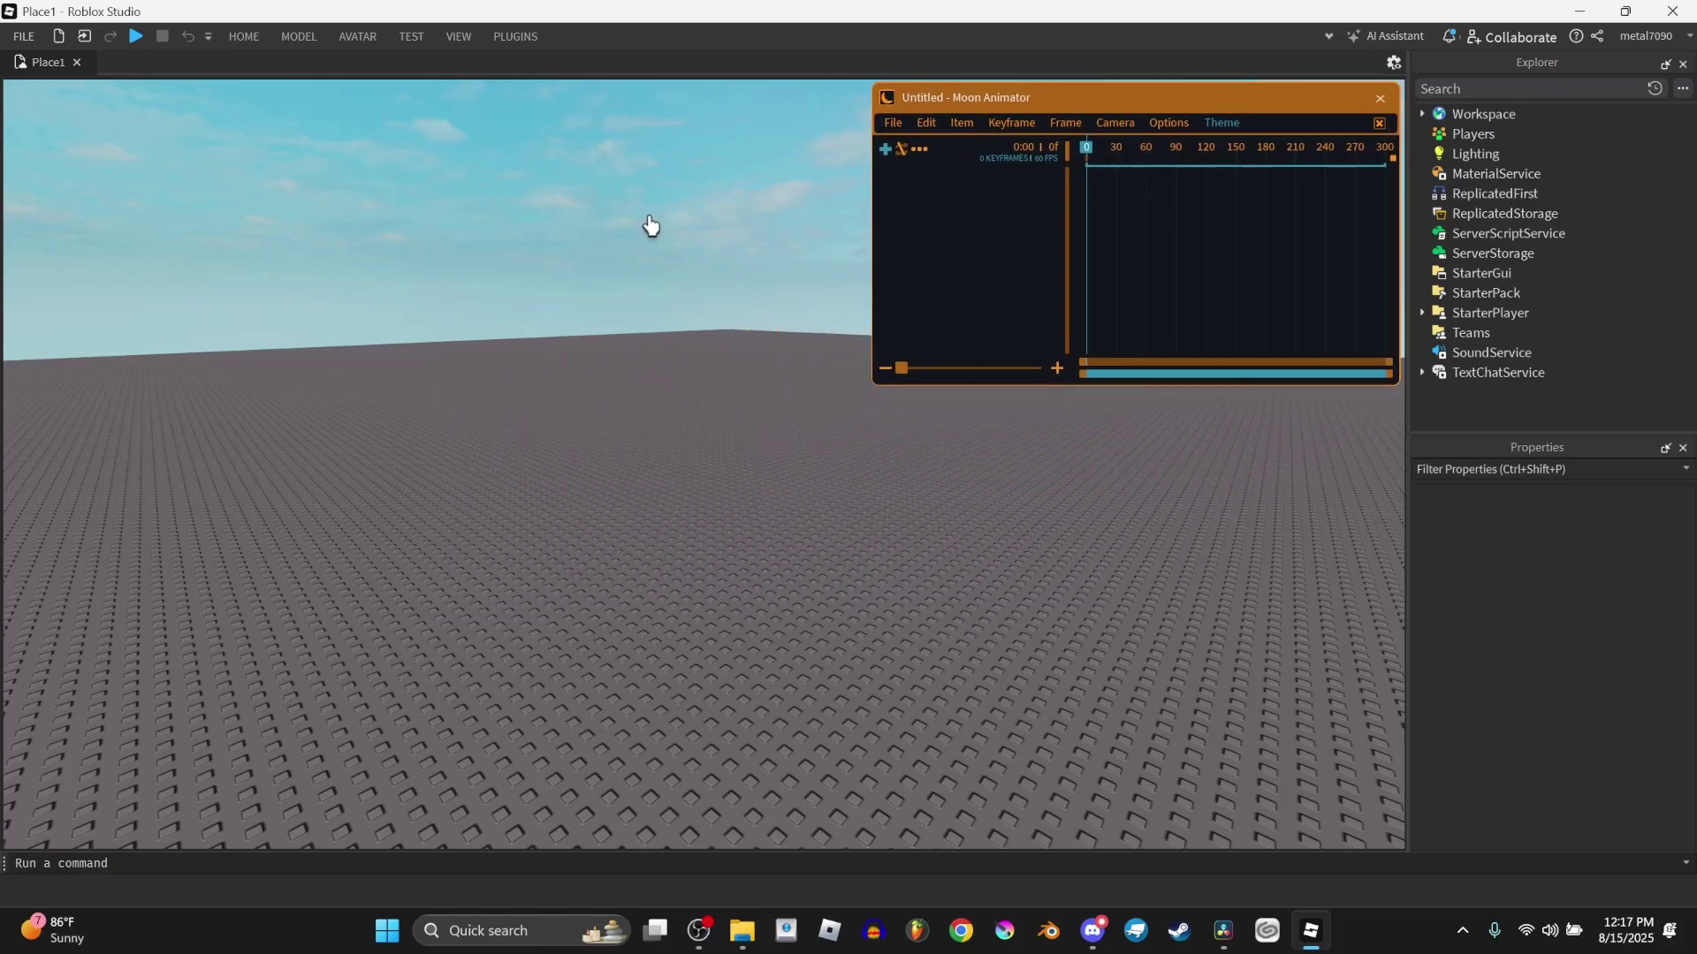
Step: Open the Character Inserter and load an avatar from an entered account ID
click(520, 43)
click(378, 113)
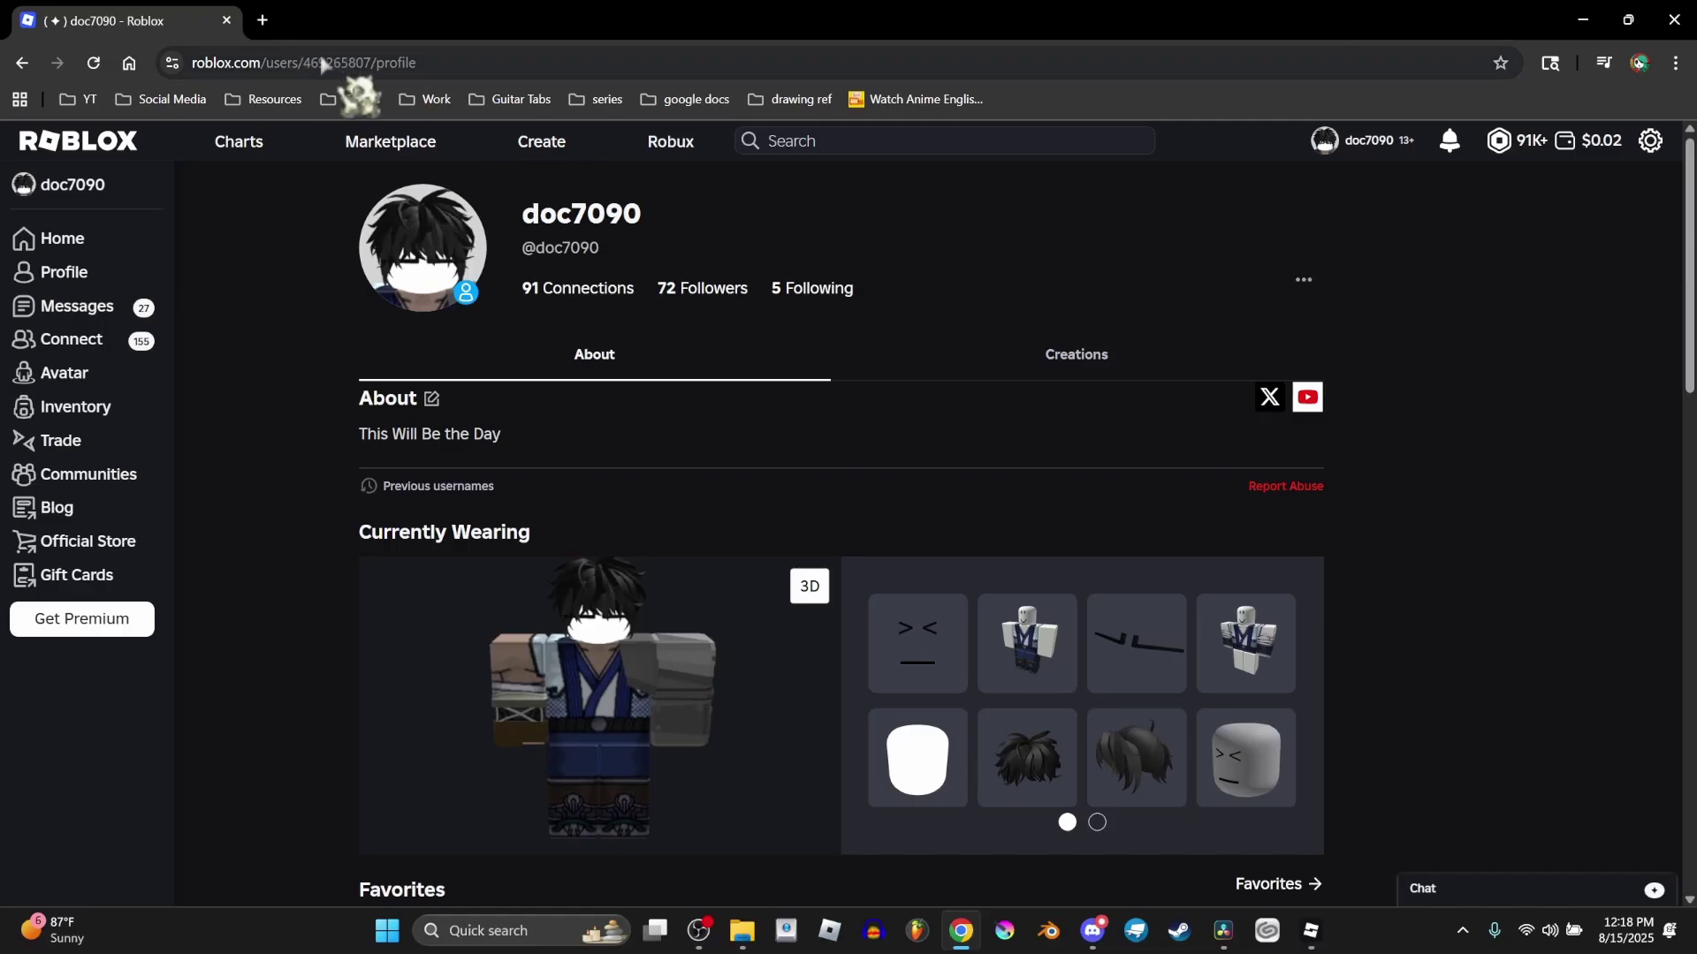
double_click(322, 63)
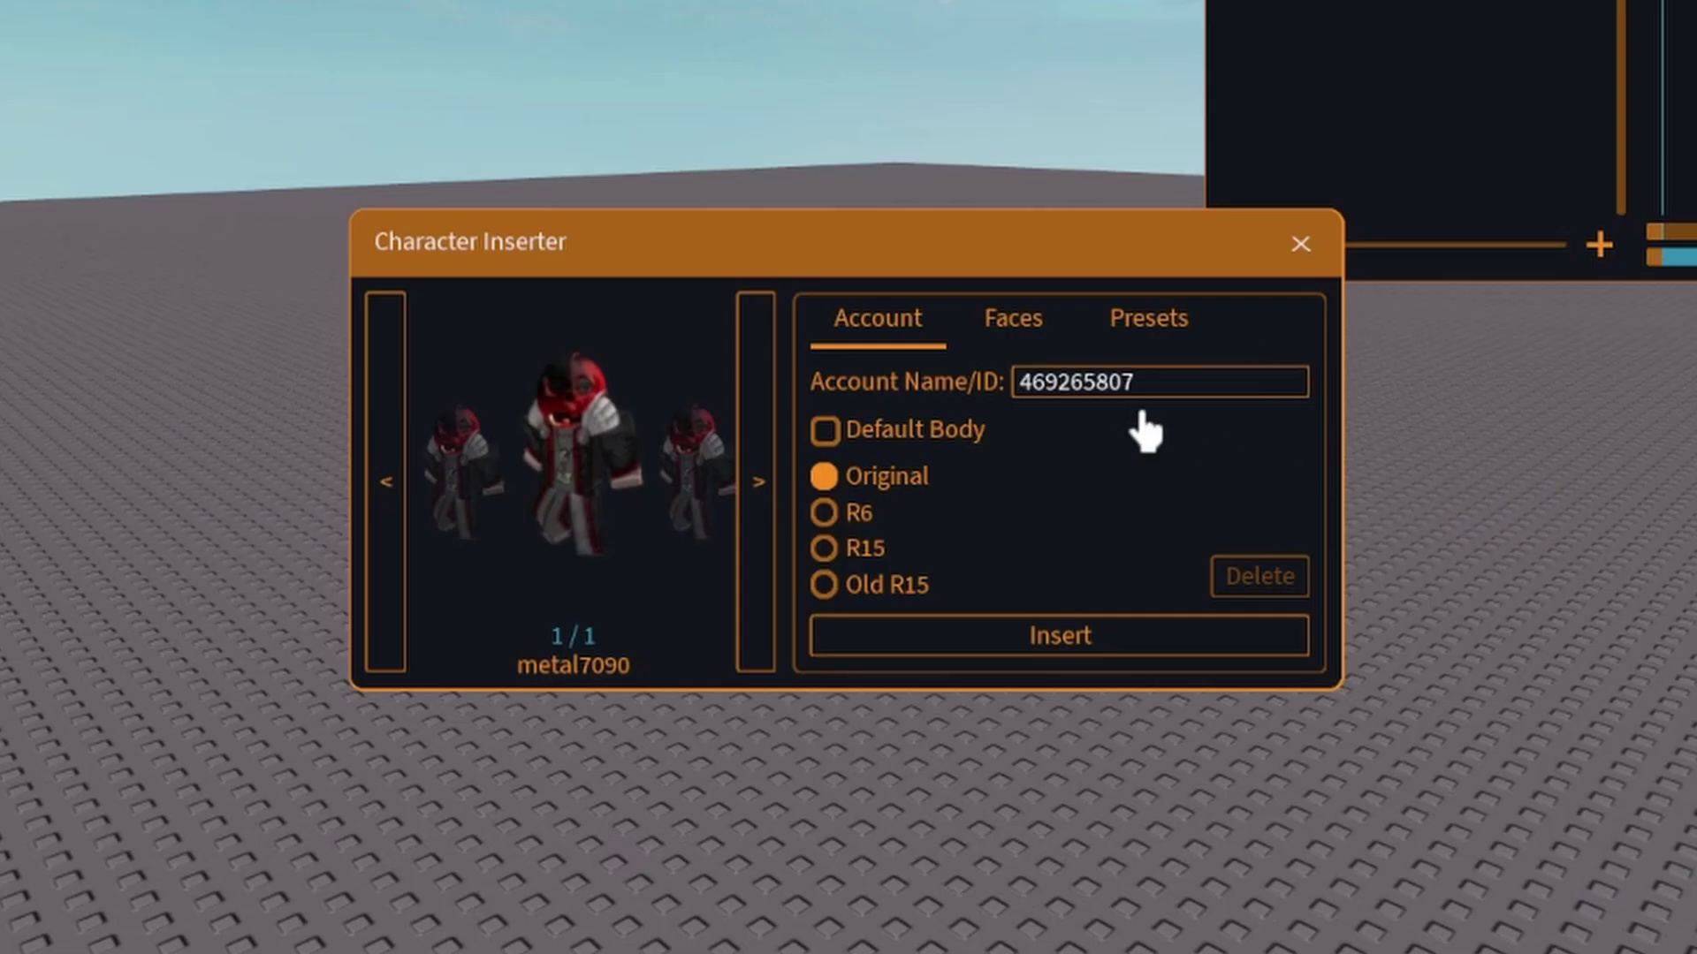
key(Return)
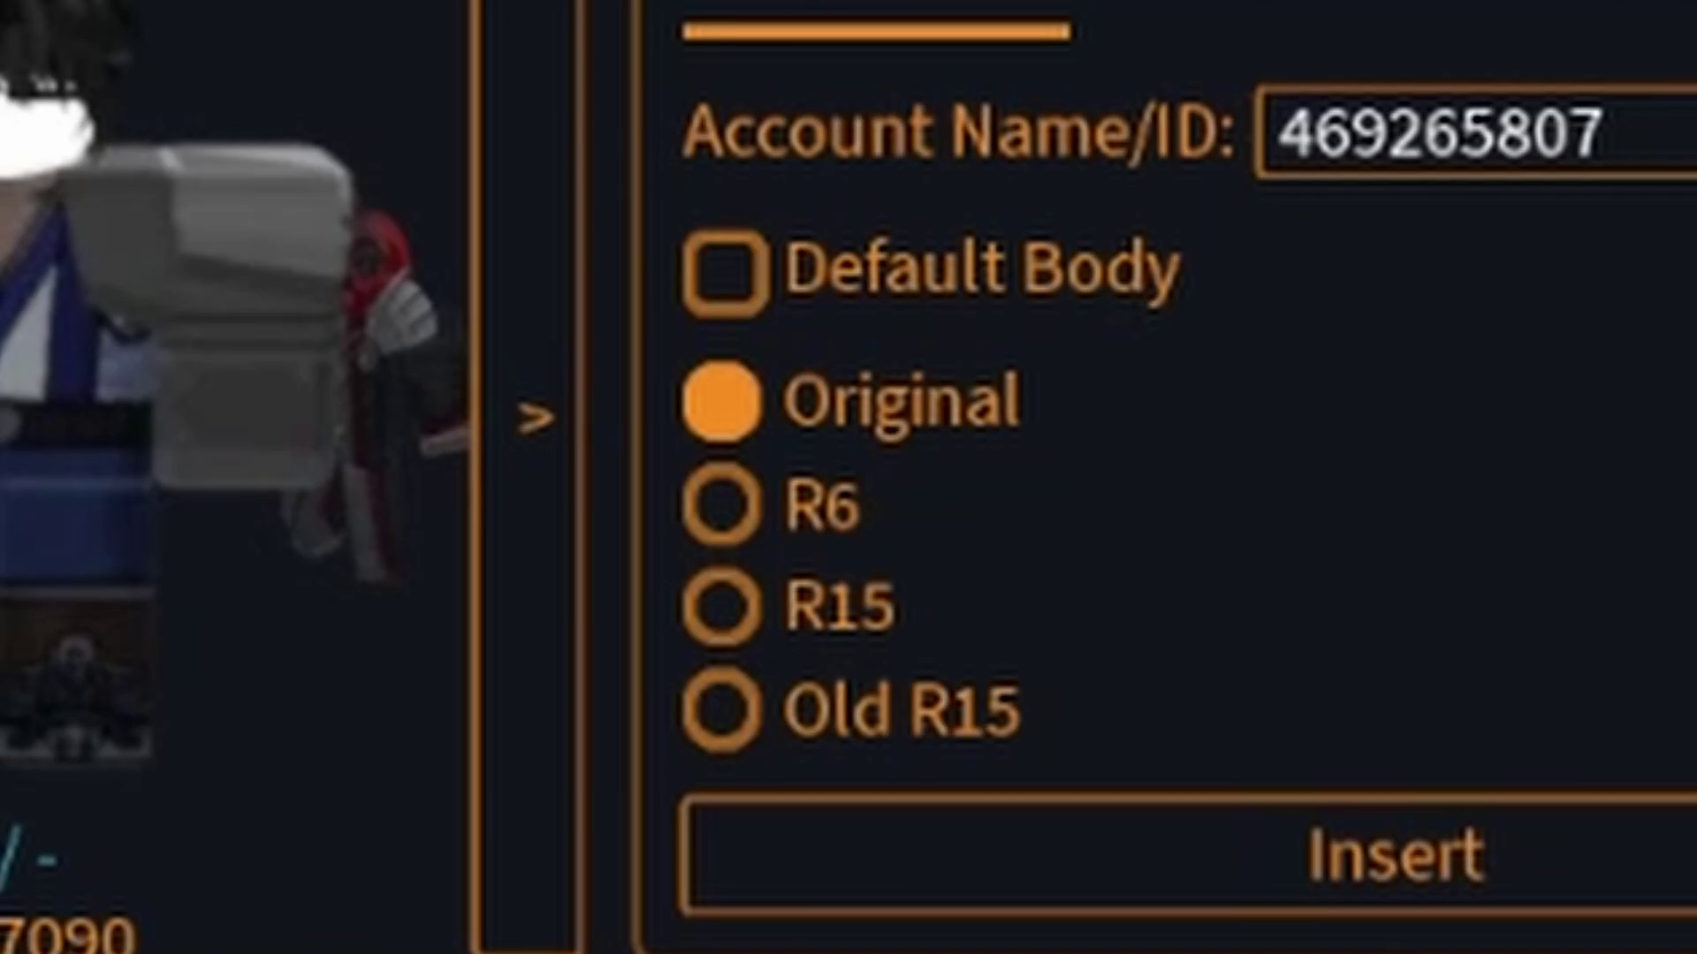
Step: Try the R6 and R15 body types, insert the plain R6 preset dummy, and start adding an item
click(838, 517)
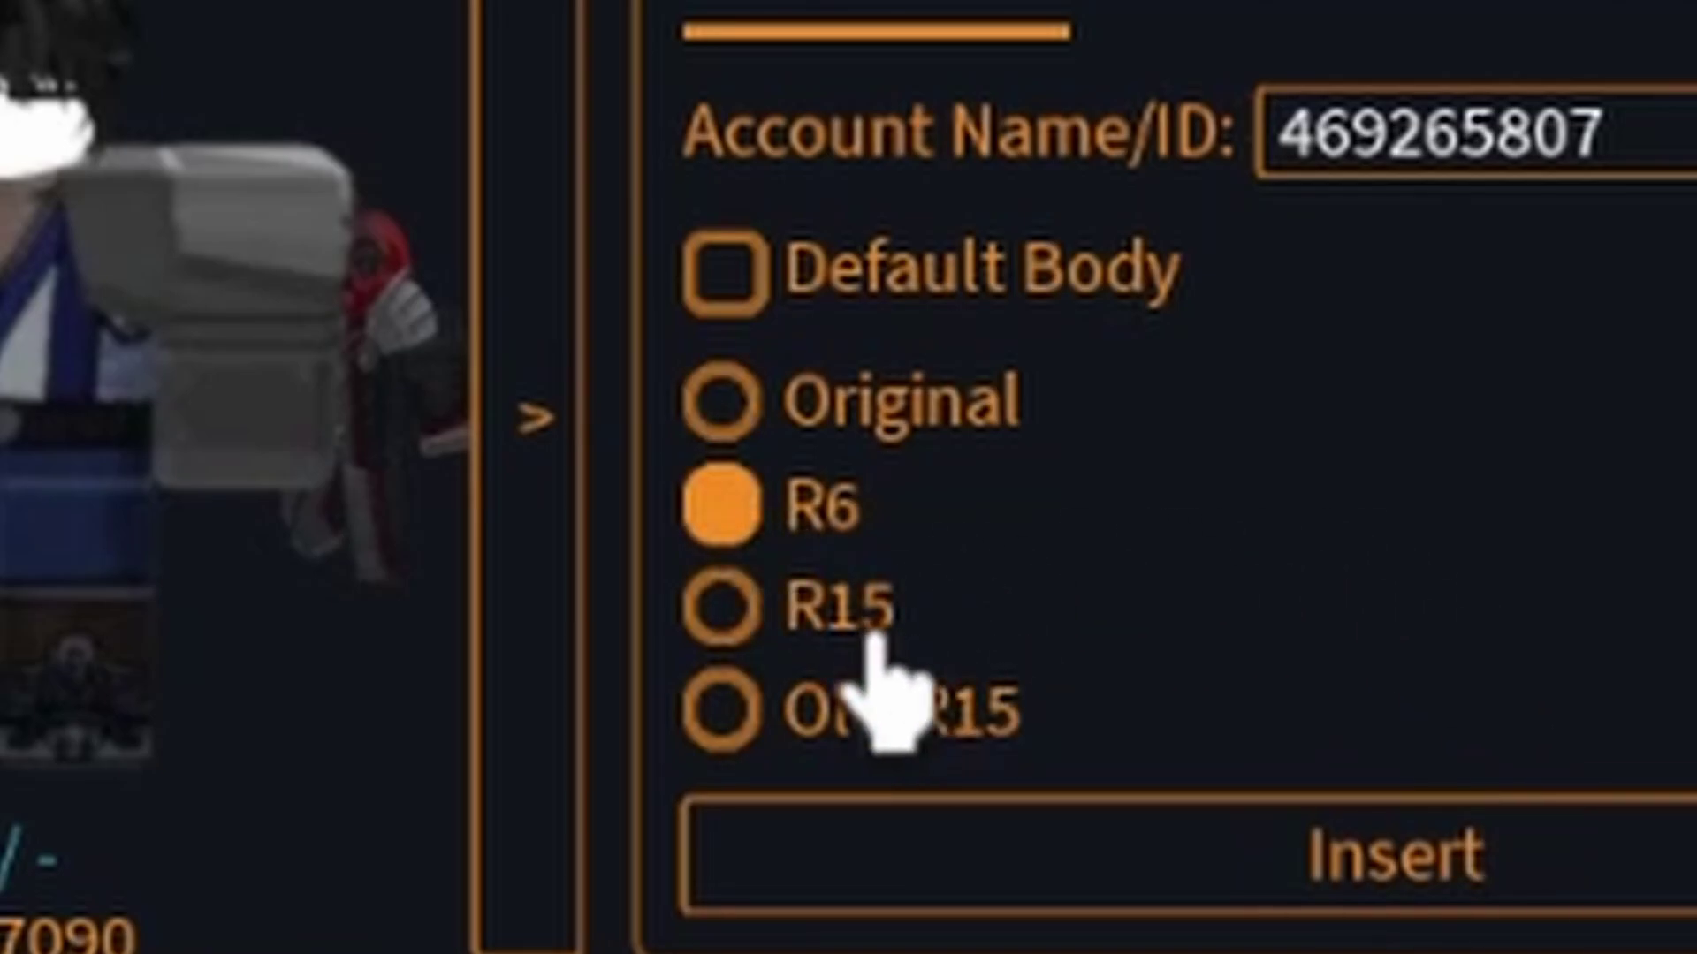
click(852, 614)
click(1147, 341)
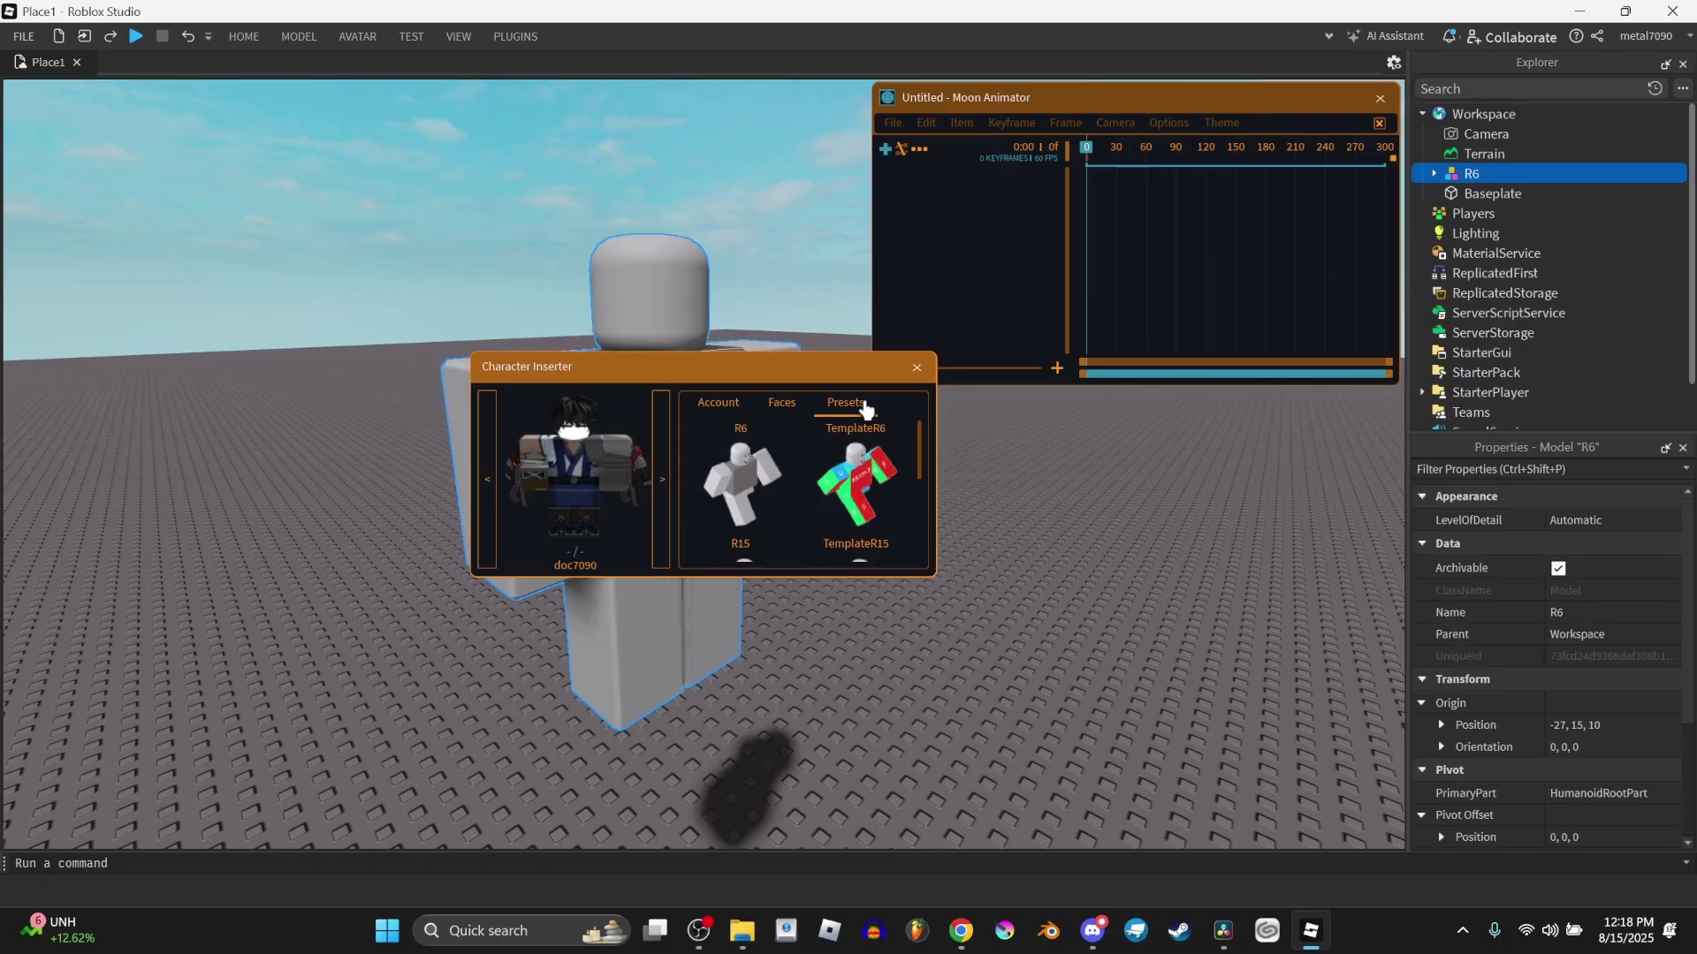
click(888, 478)
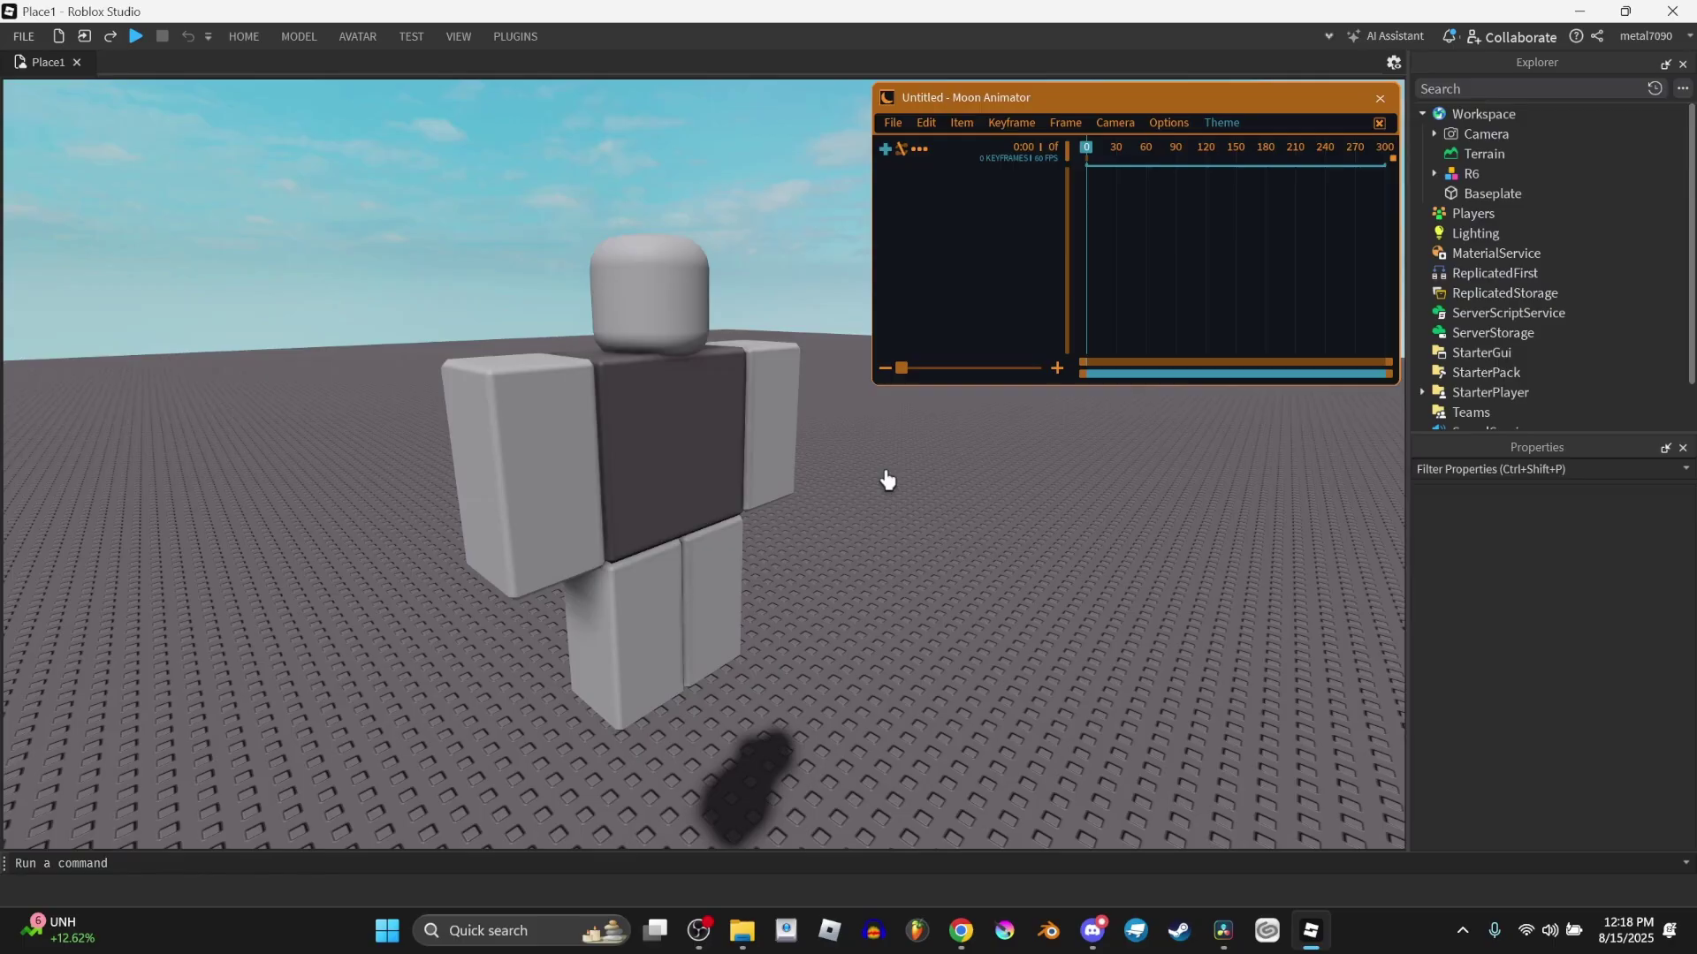
click(884, 149)
Step: Add the R6 dummy as a rig, rotate its Left Arm about 89° forward, and preview it
click(776, 382)
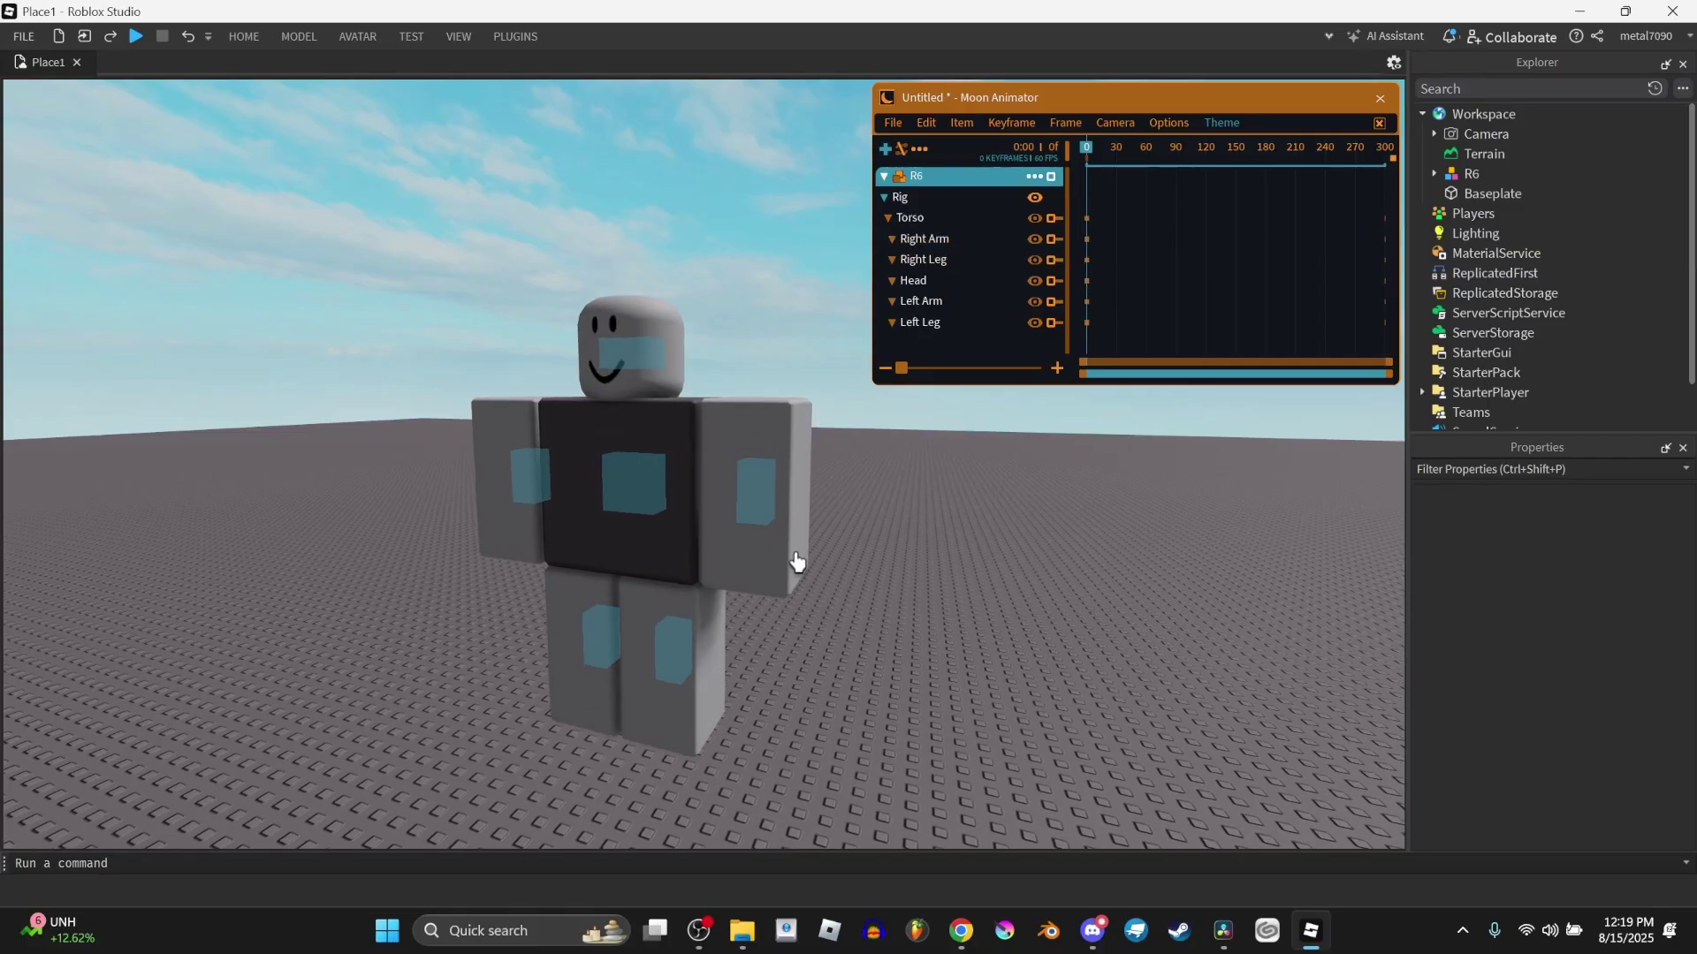
click(758, 477)
drag(758, 455, 646, 302)
key(r)
key(r)
key(r)
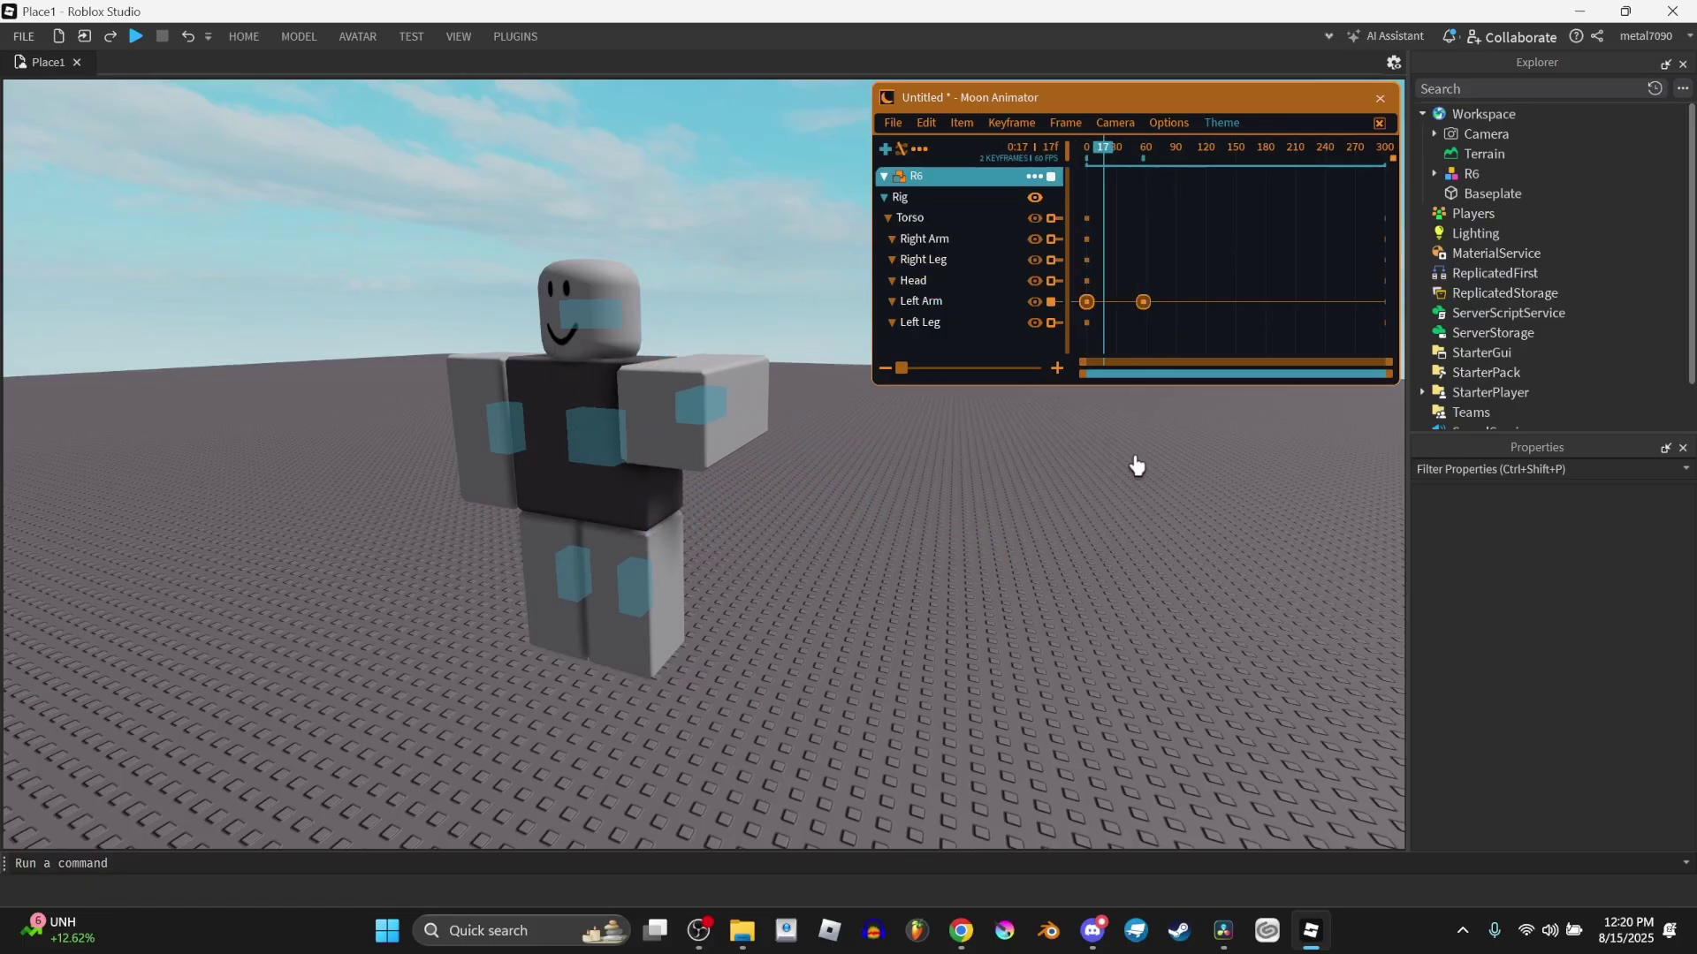
key(Escape)
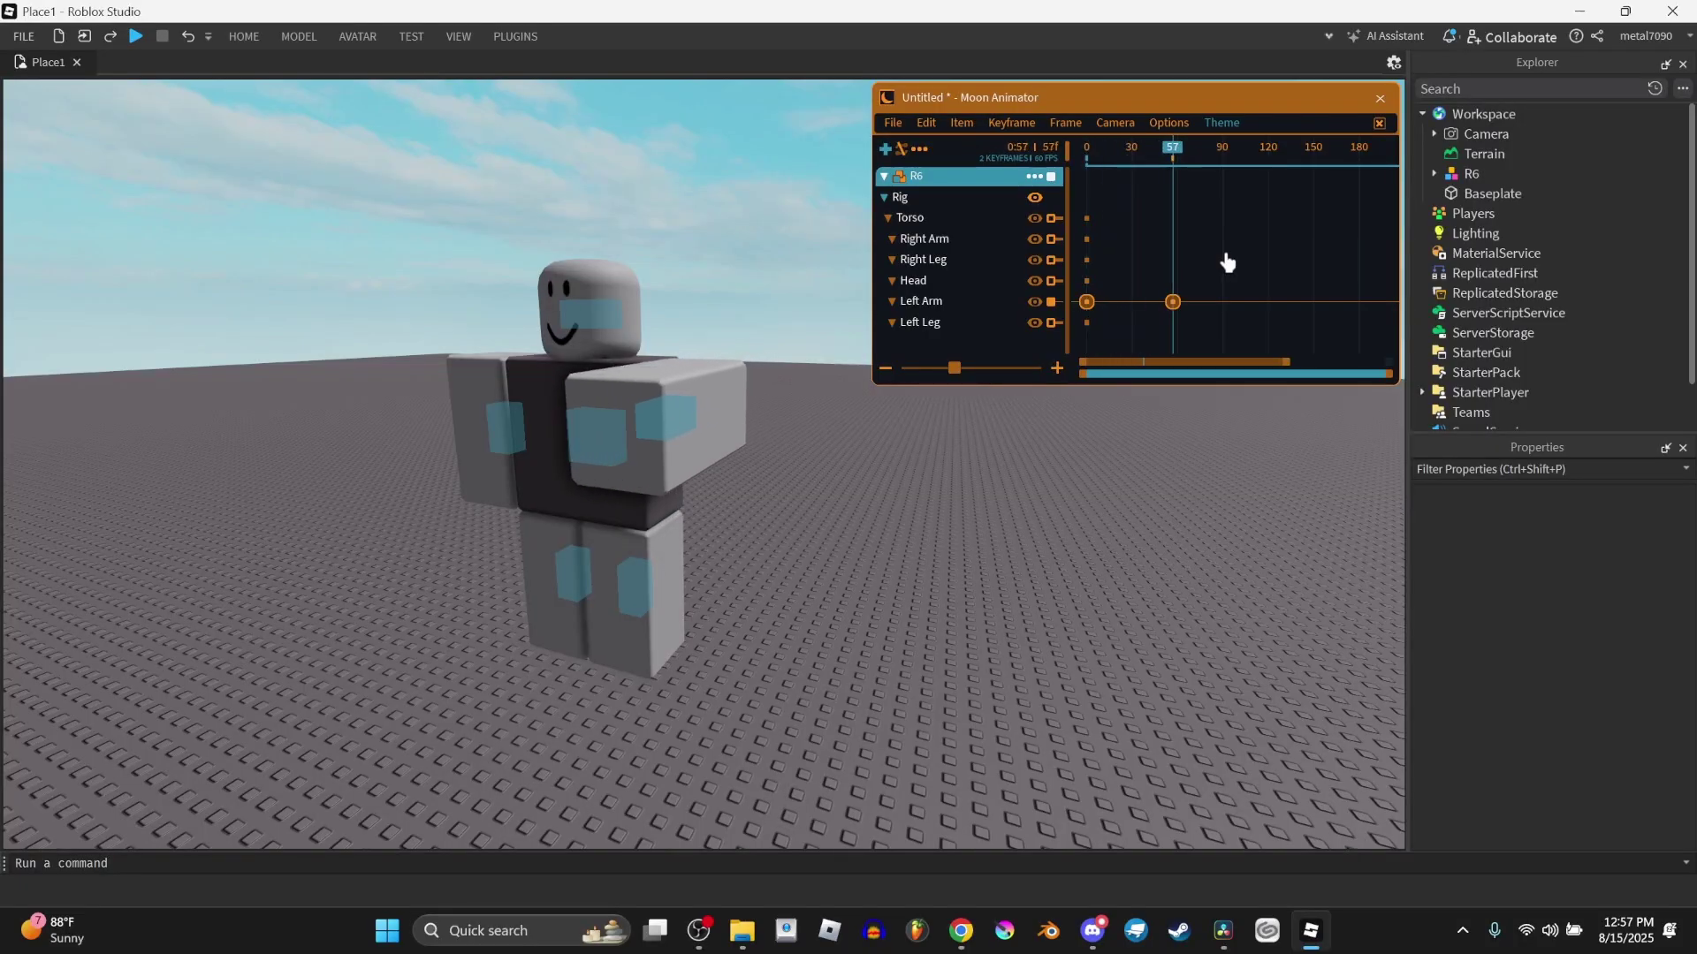
Step: Select and move the Left Arm keyframe at frame 57, then set the playhead to frame 63
drag(1141, 373, 1143, 369)
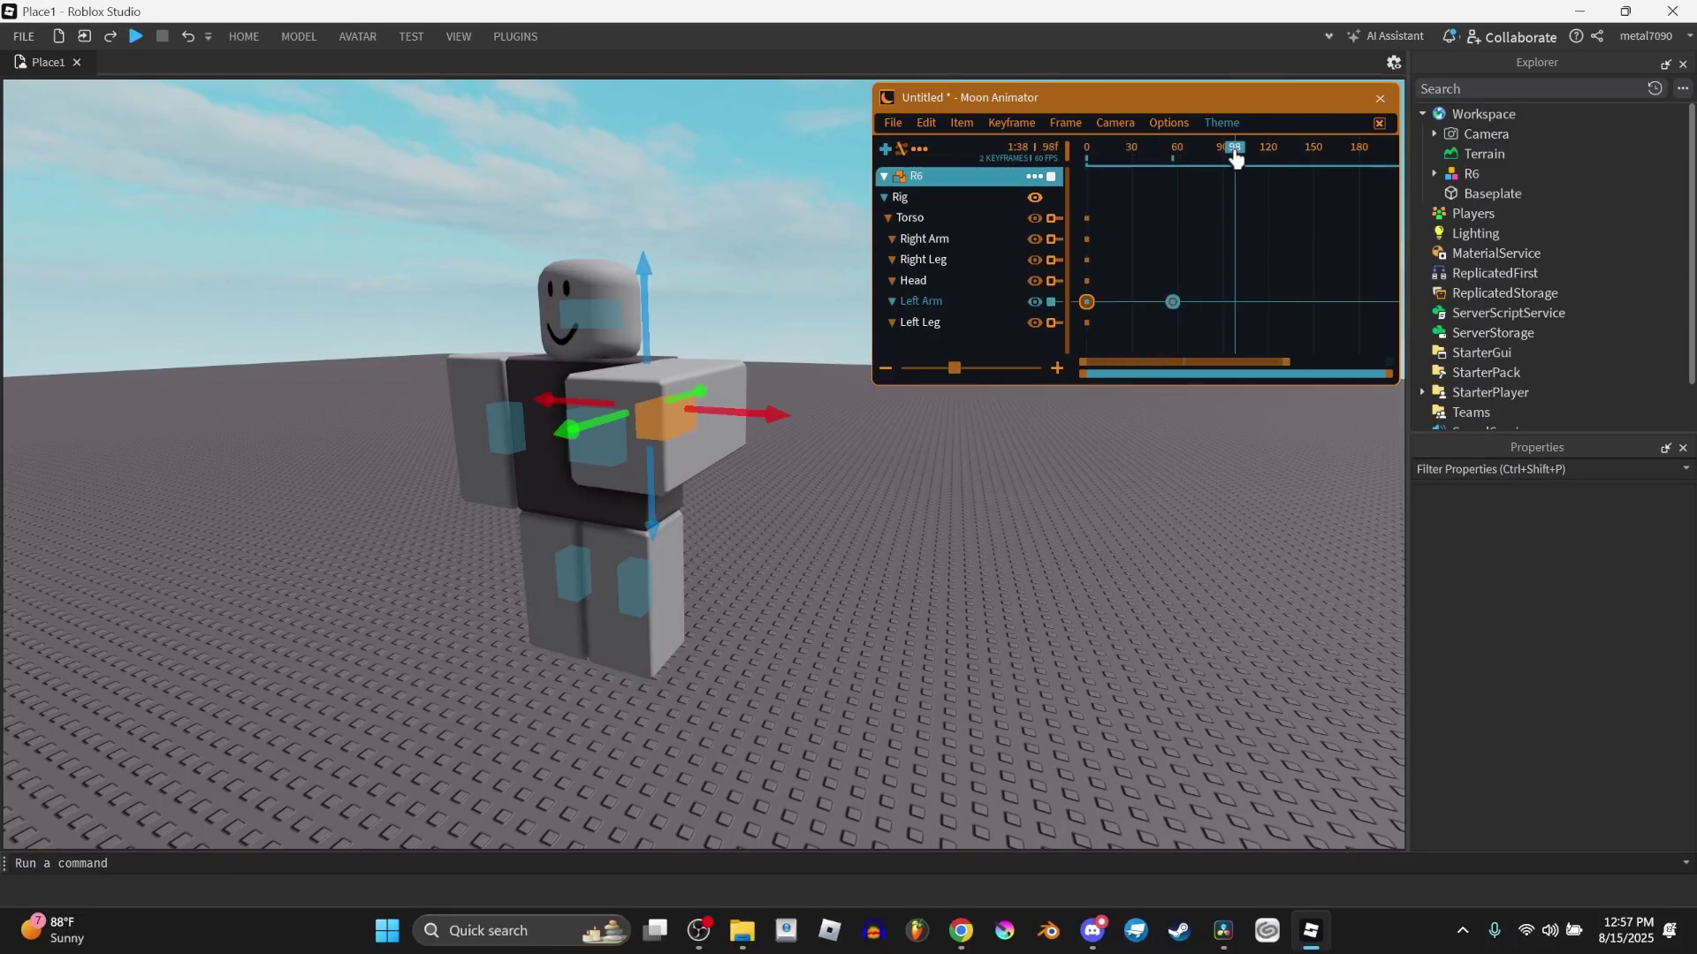
drag(1198, 393, 1326, 322)
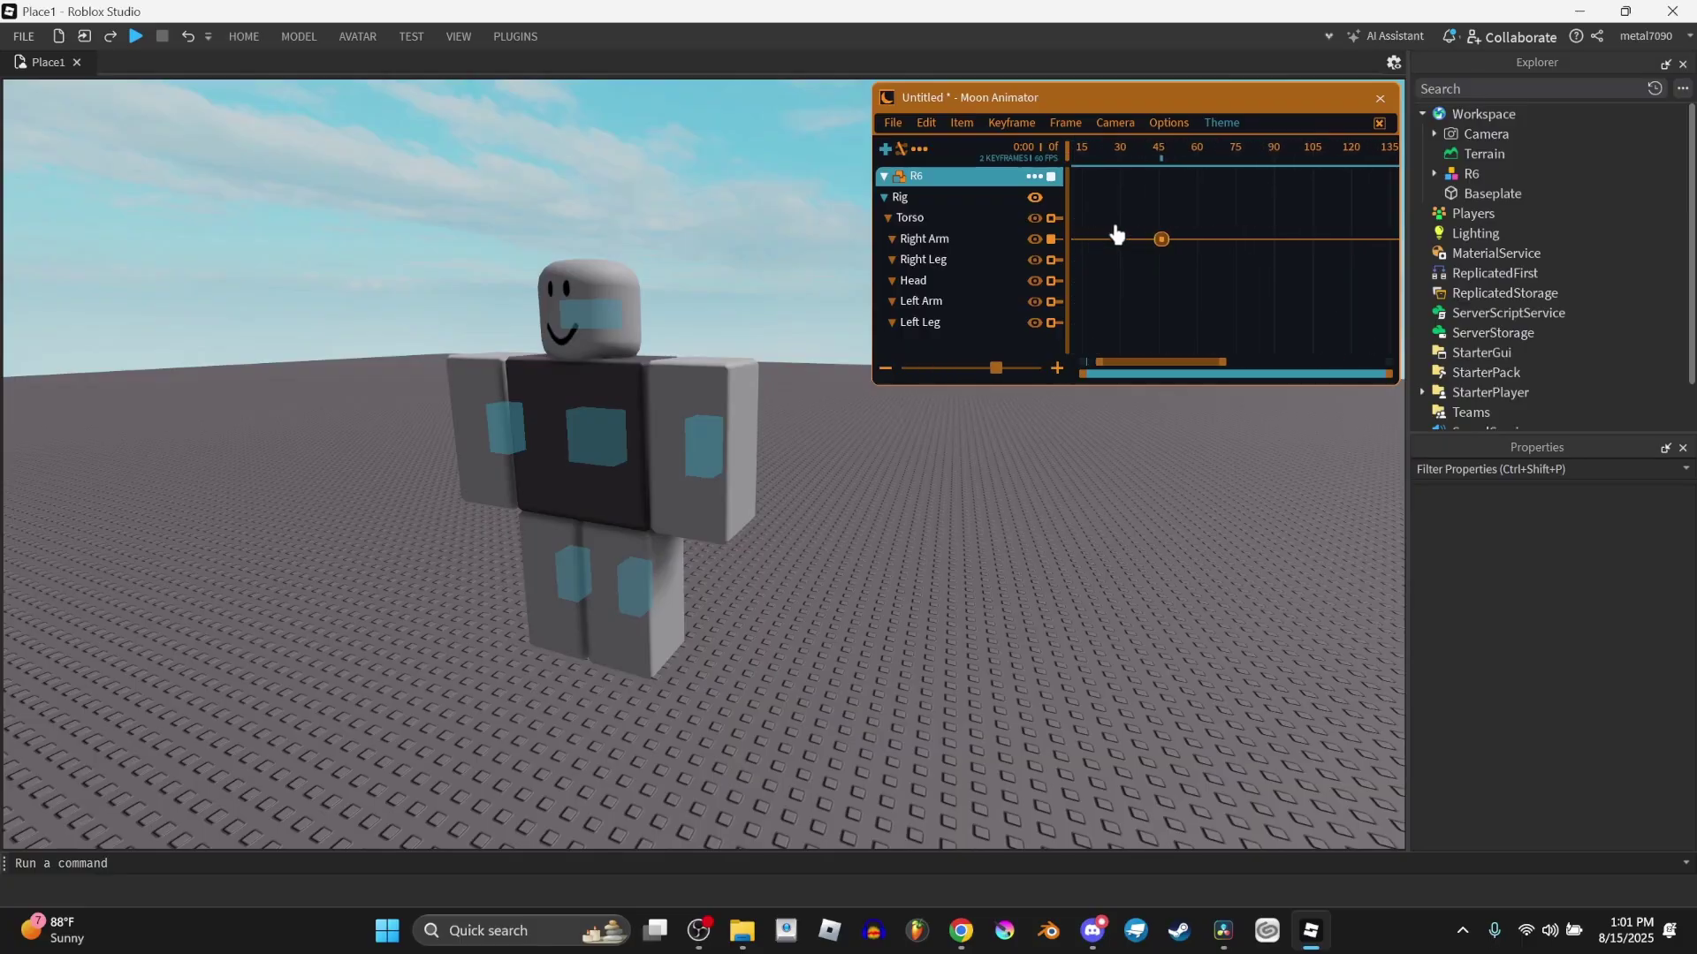
click(1151, 155)
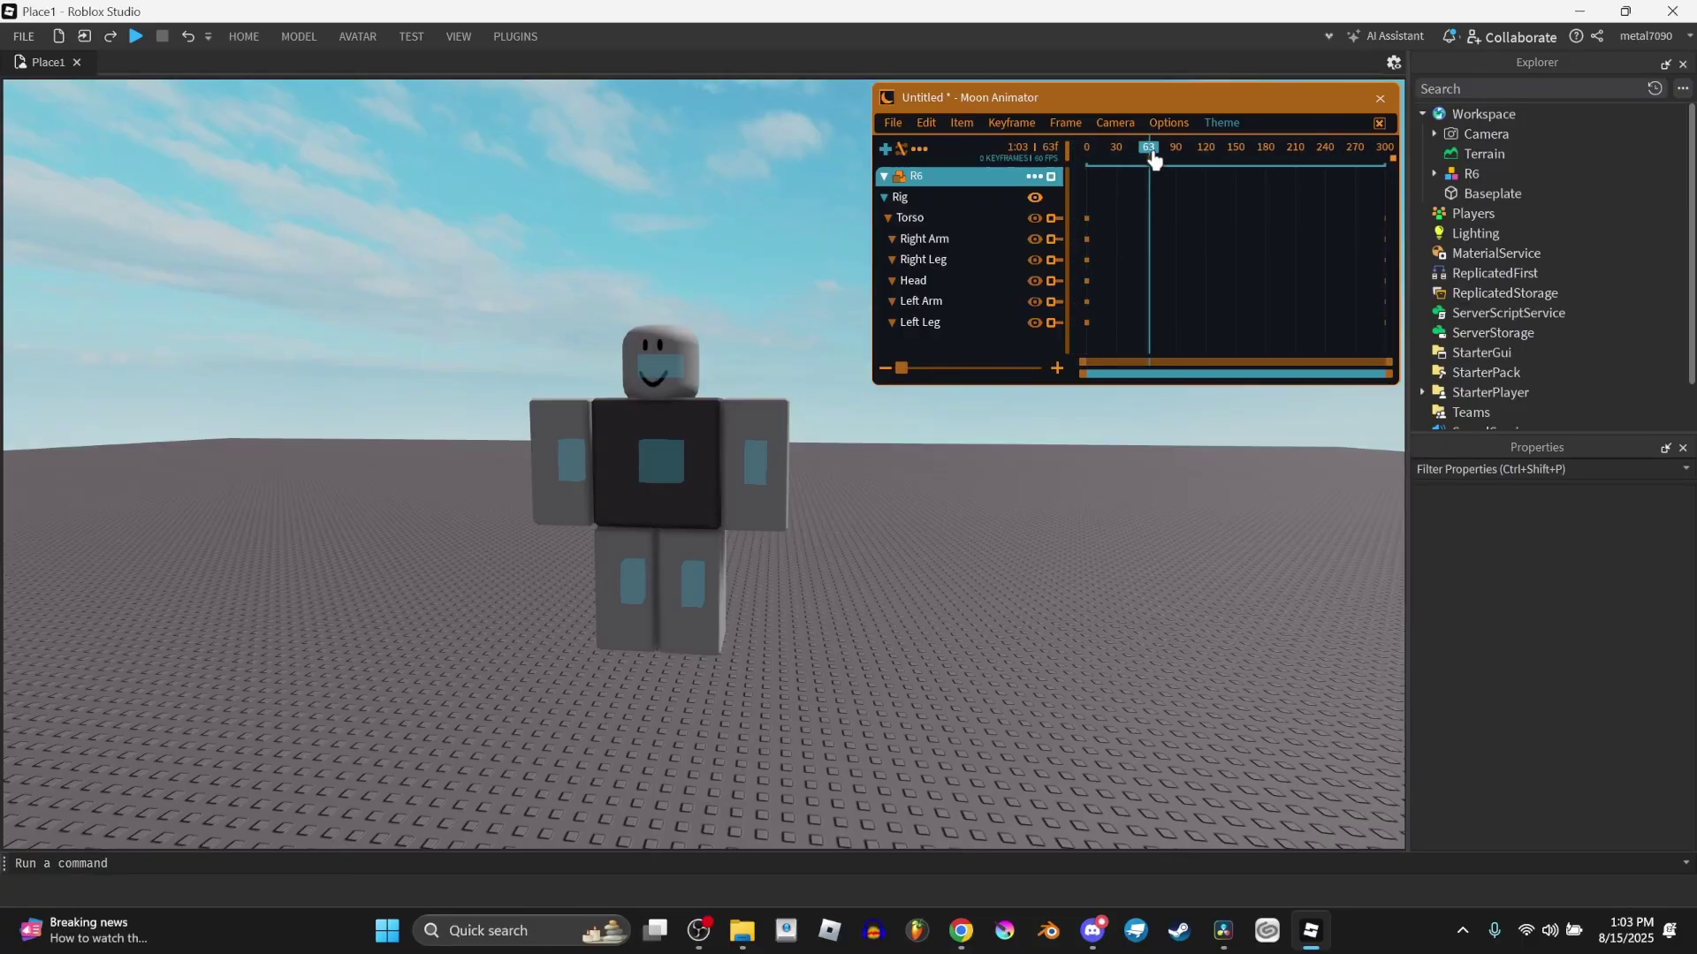
Step: Add a Camera track keyed at the current frame and raise its Angle X, Y and Z values
click(1112, 149)
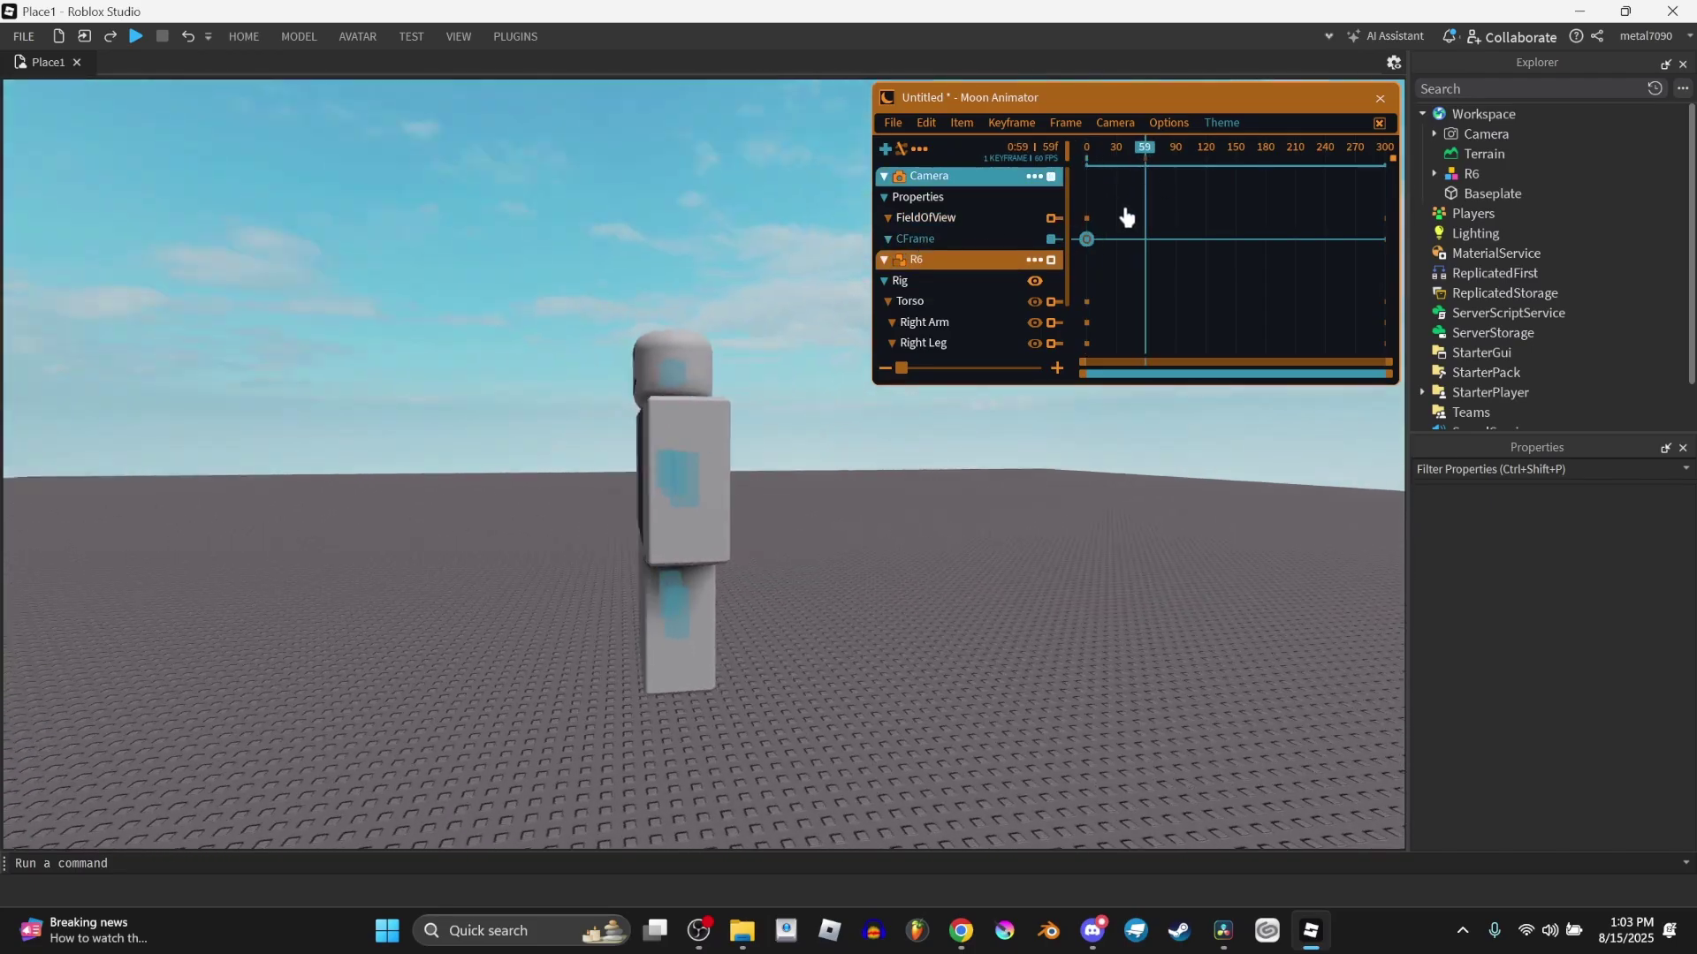
key(space)
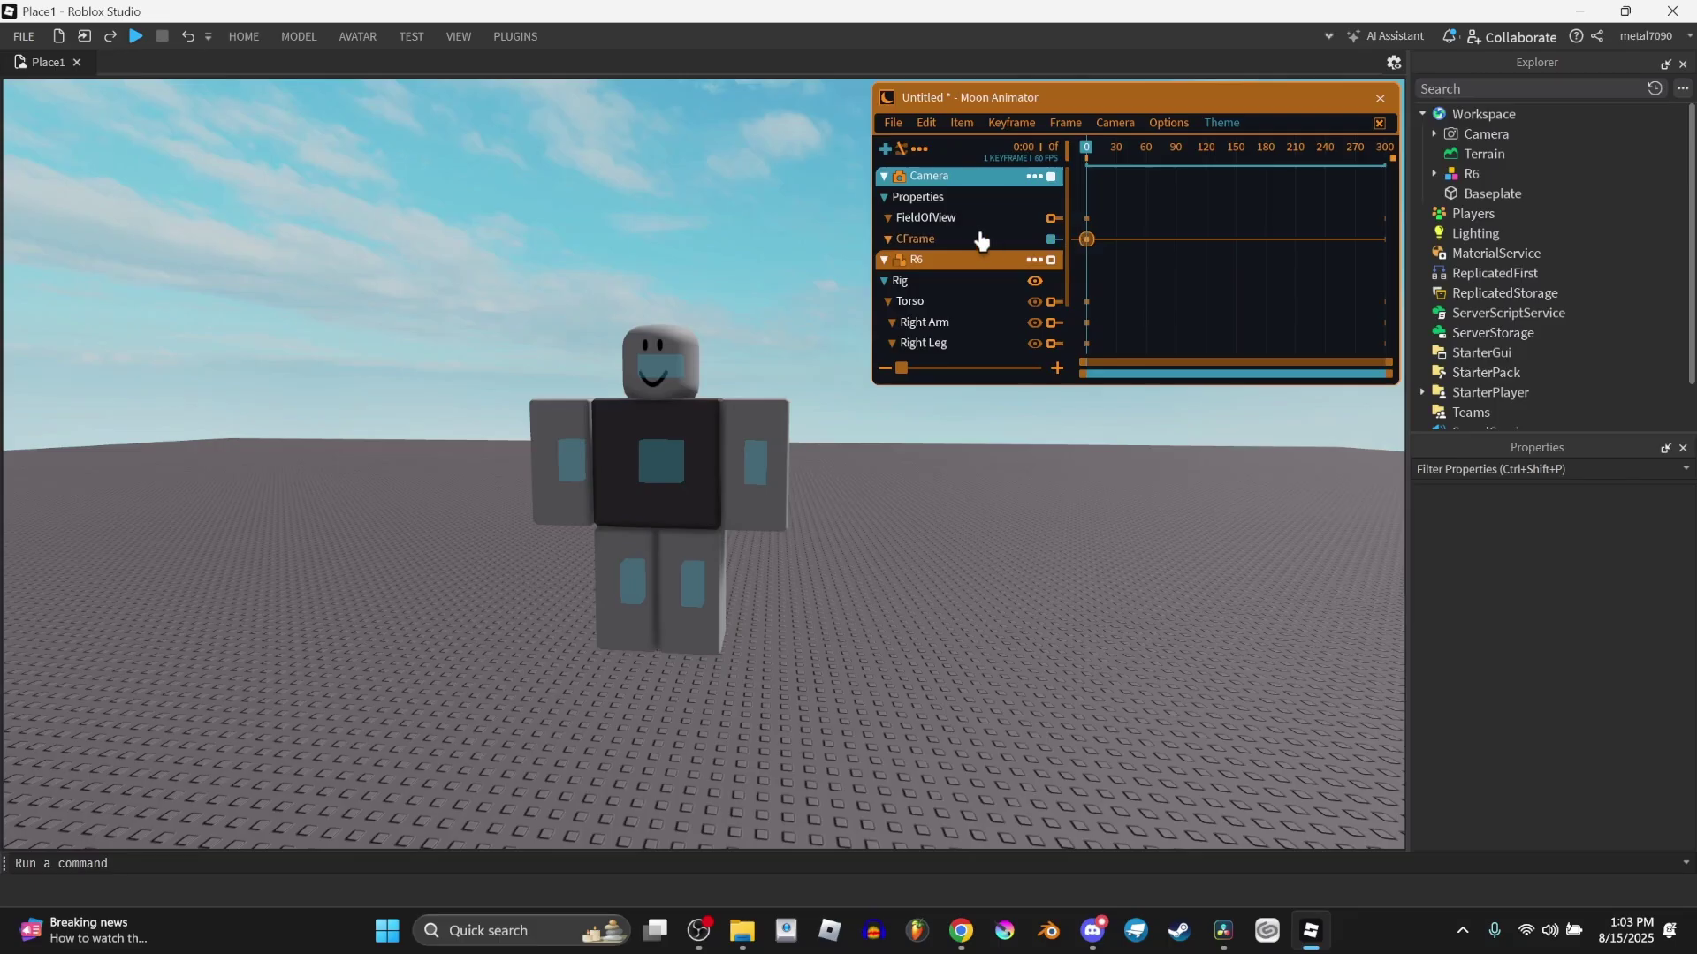
double_click(1106, 218)
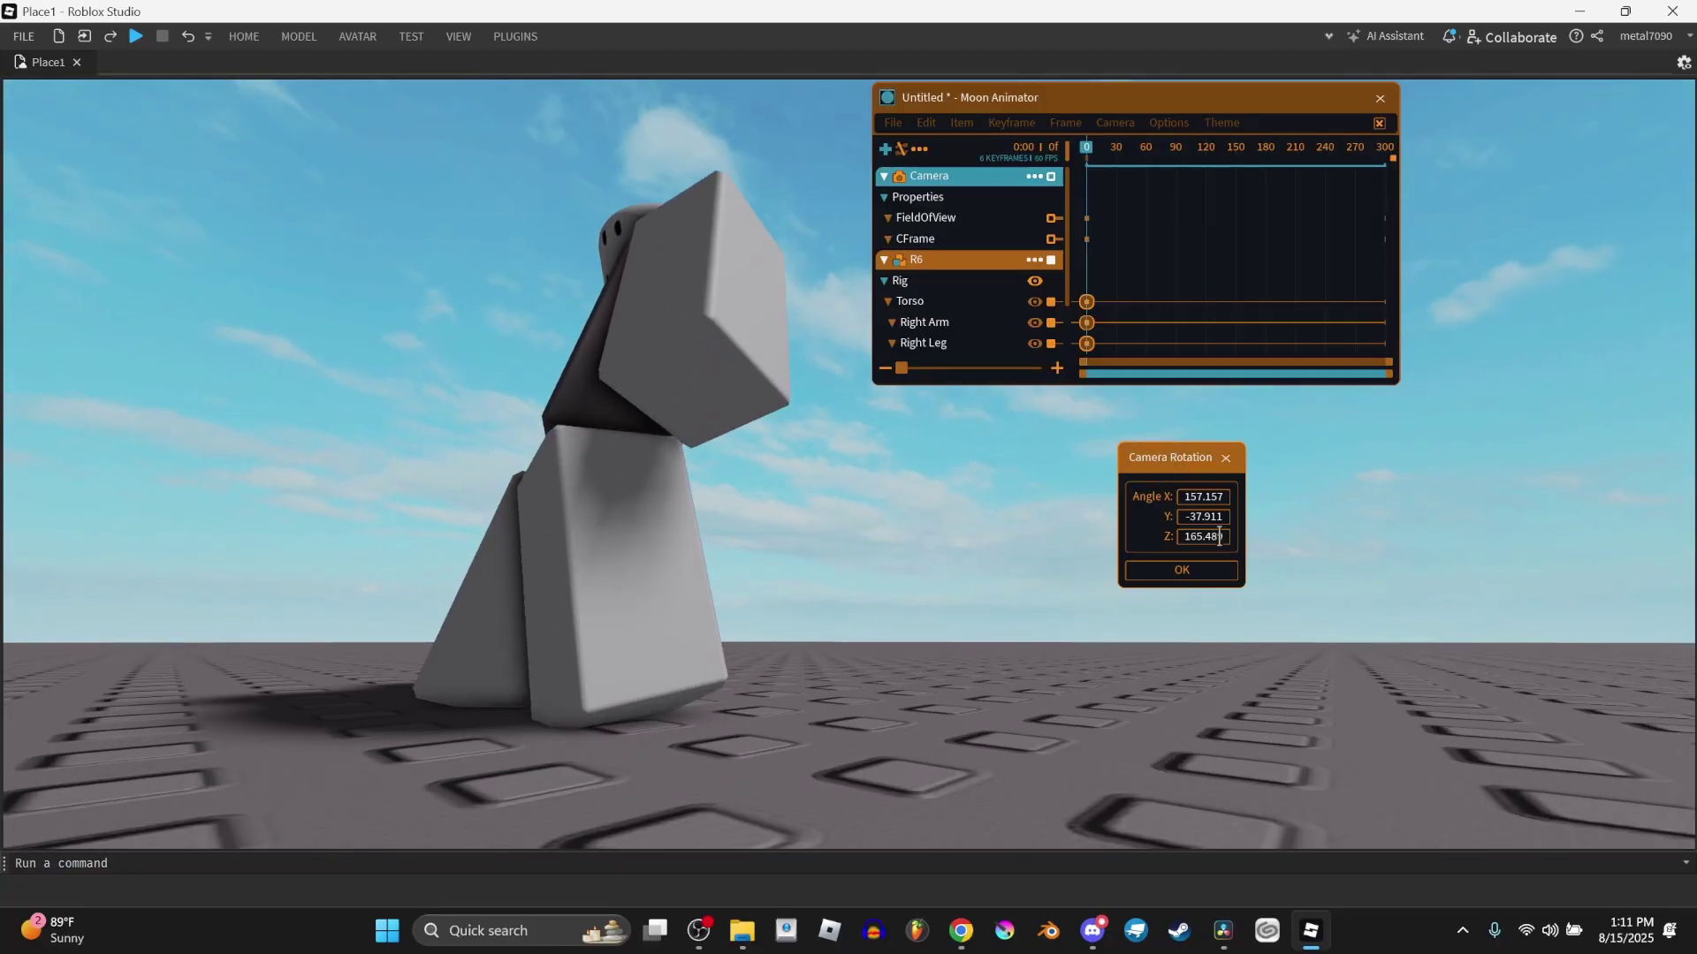
scroll(1215, 543, up, 13)
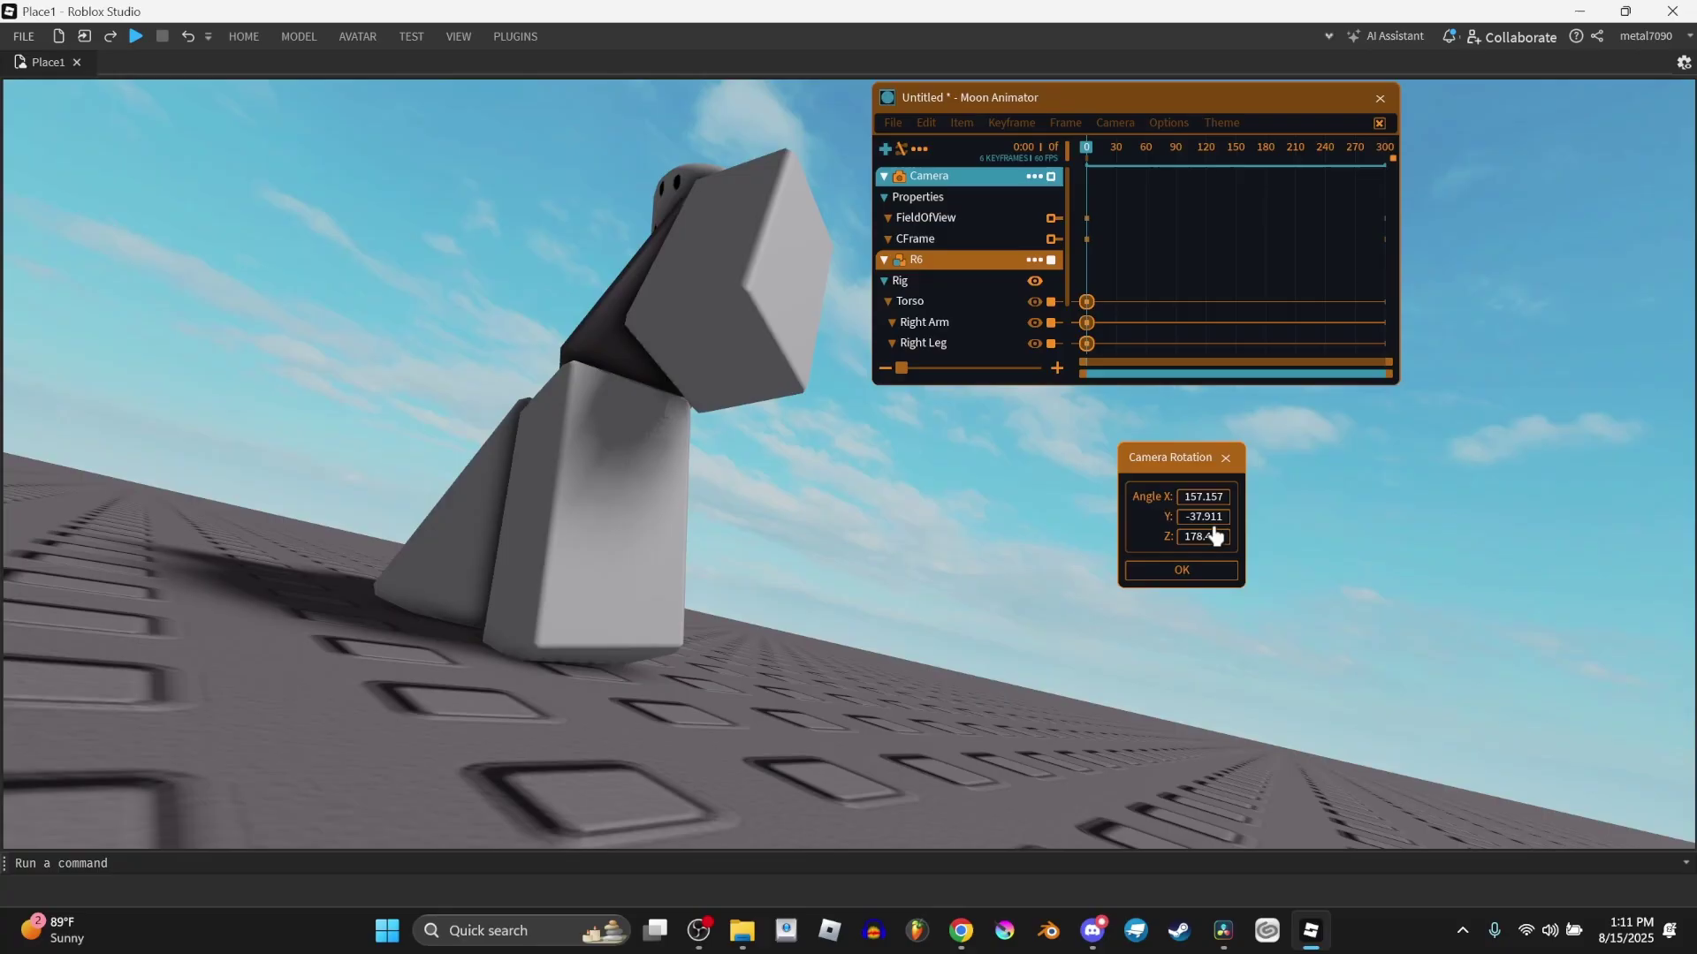
scroll(1214, 517, up, 1)
scroll(1210, 497, up, 6)
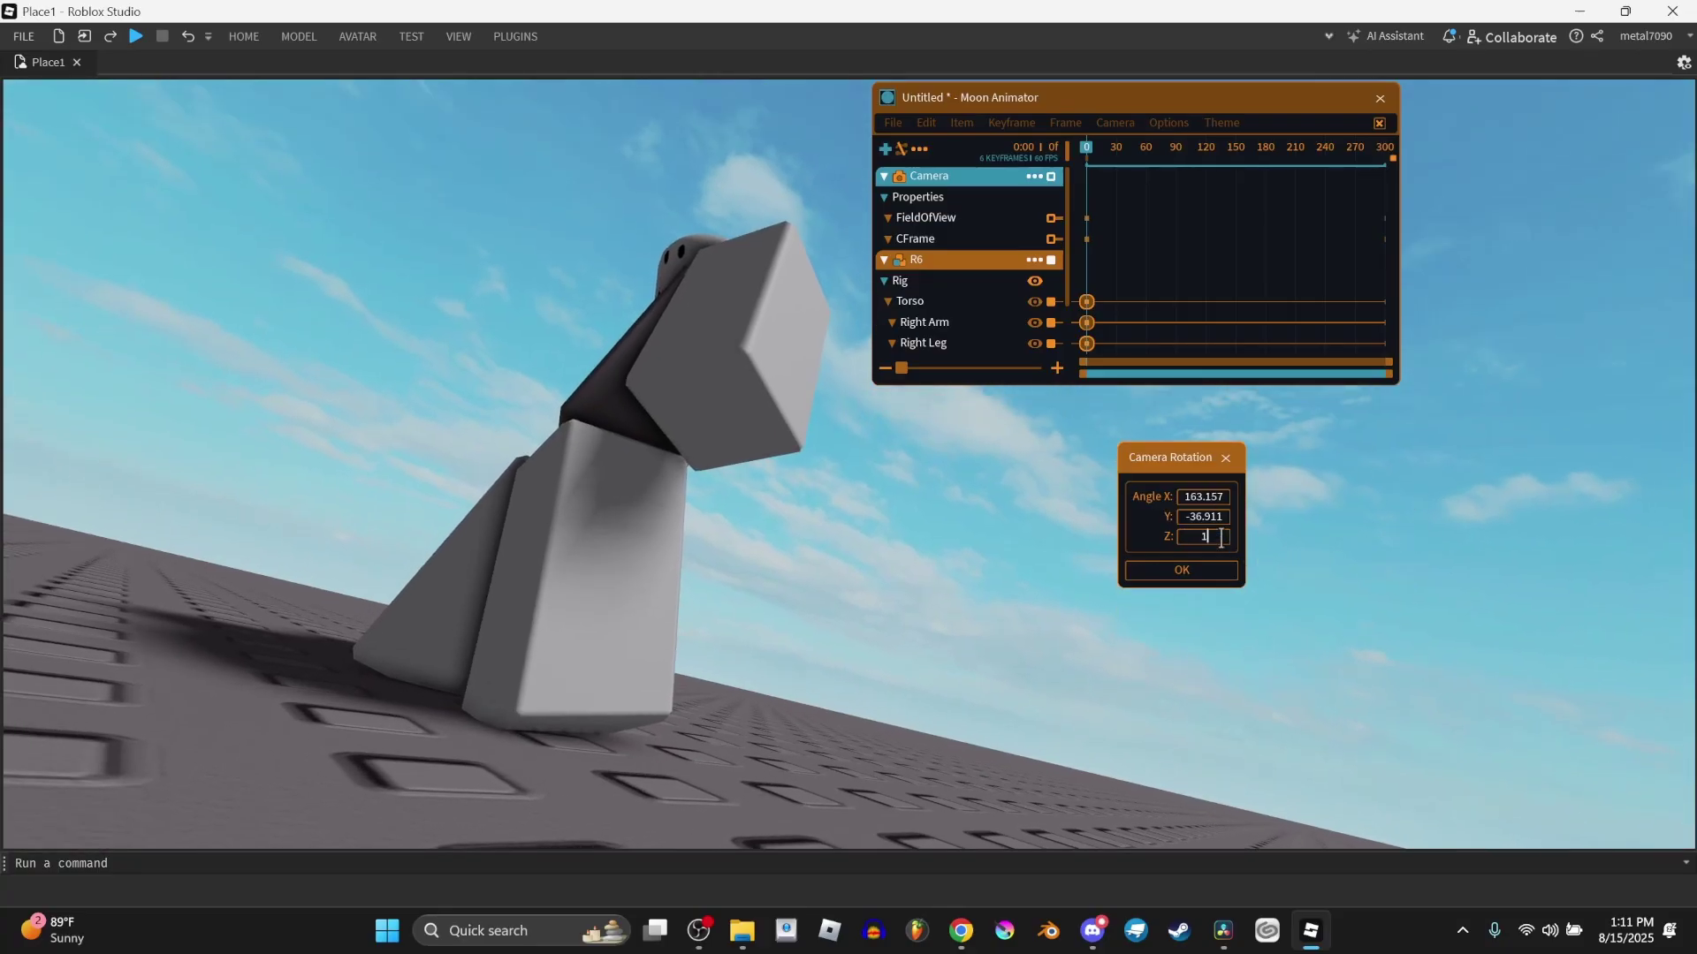
key(Return)
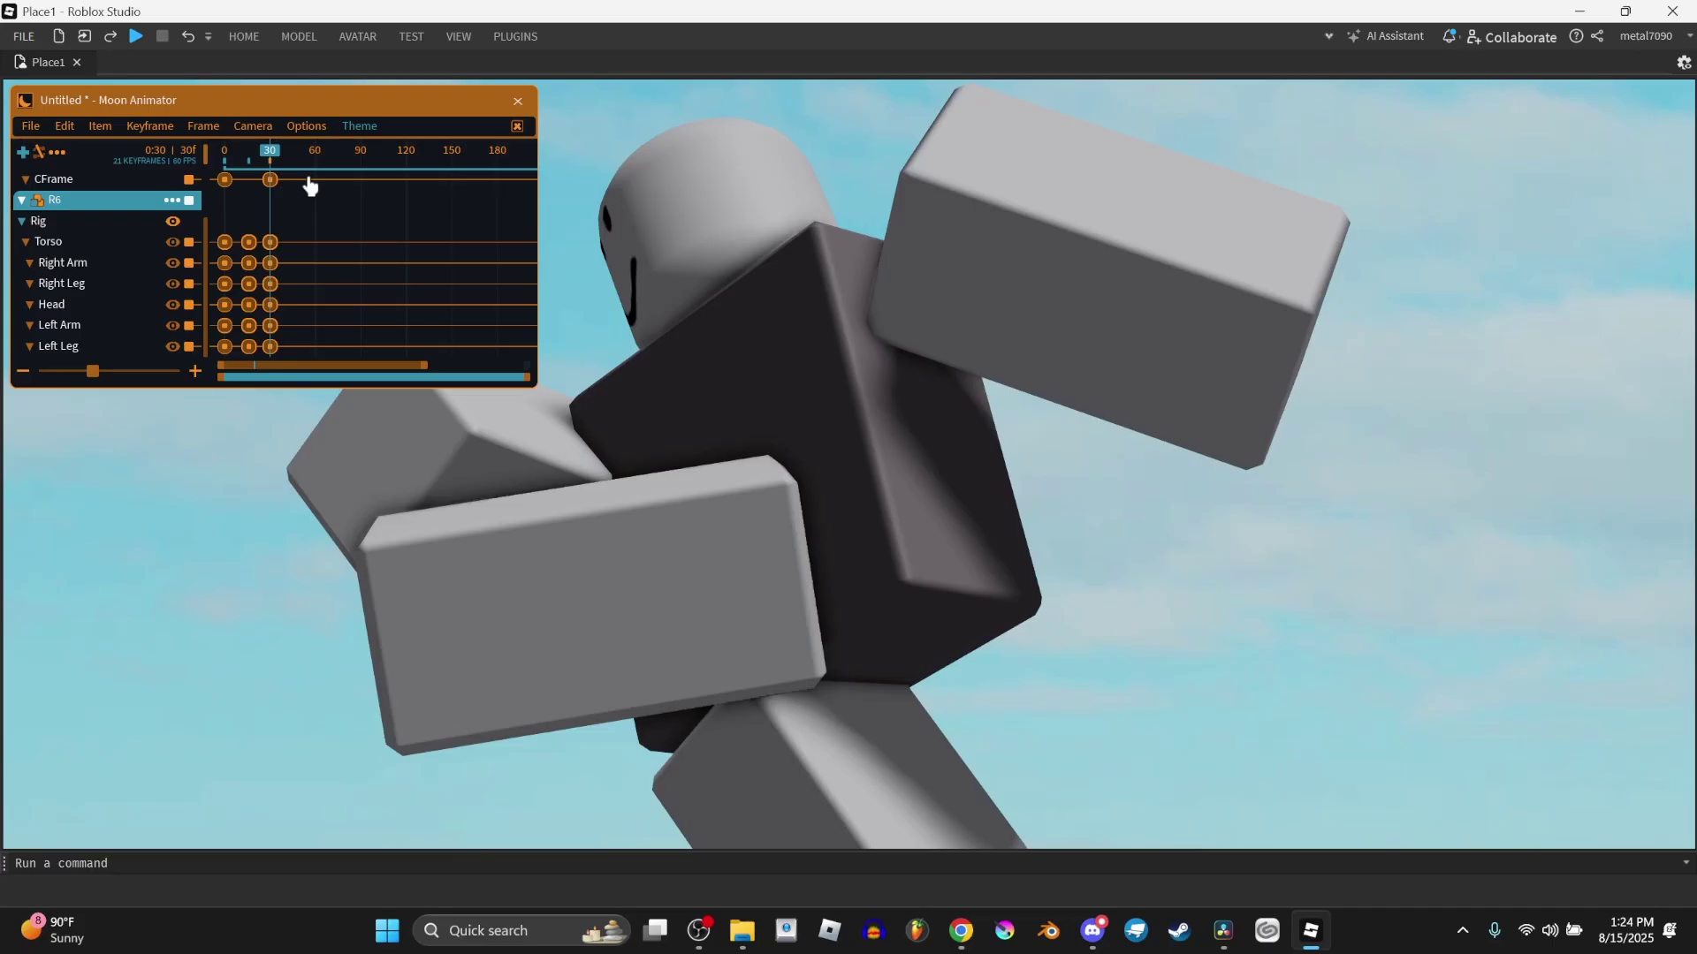
Step: Scrub and play the camera animation, then move to frame 29
scroll(350, 198, up, 2)
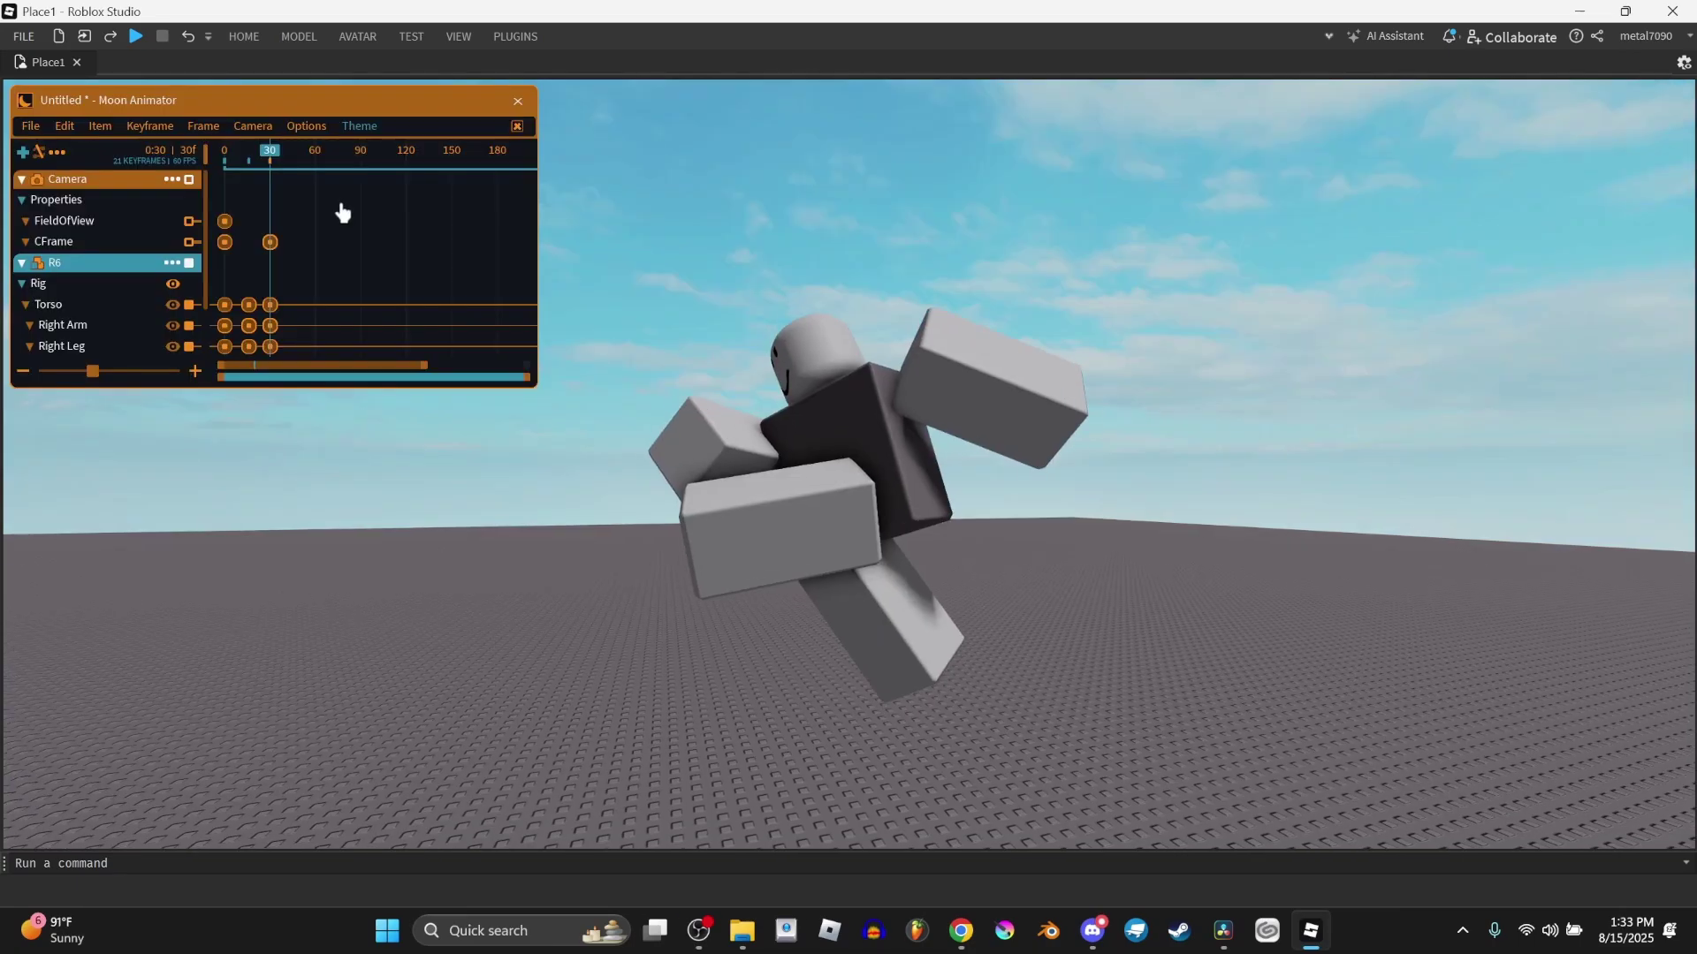
click(270, 152)
mouse_move(274, 157)
mouse_down()
mouse_move(246, 171)
mouse_move(274, 175)
mouse_up()
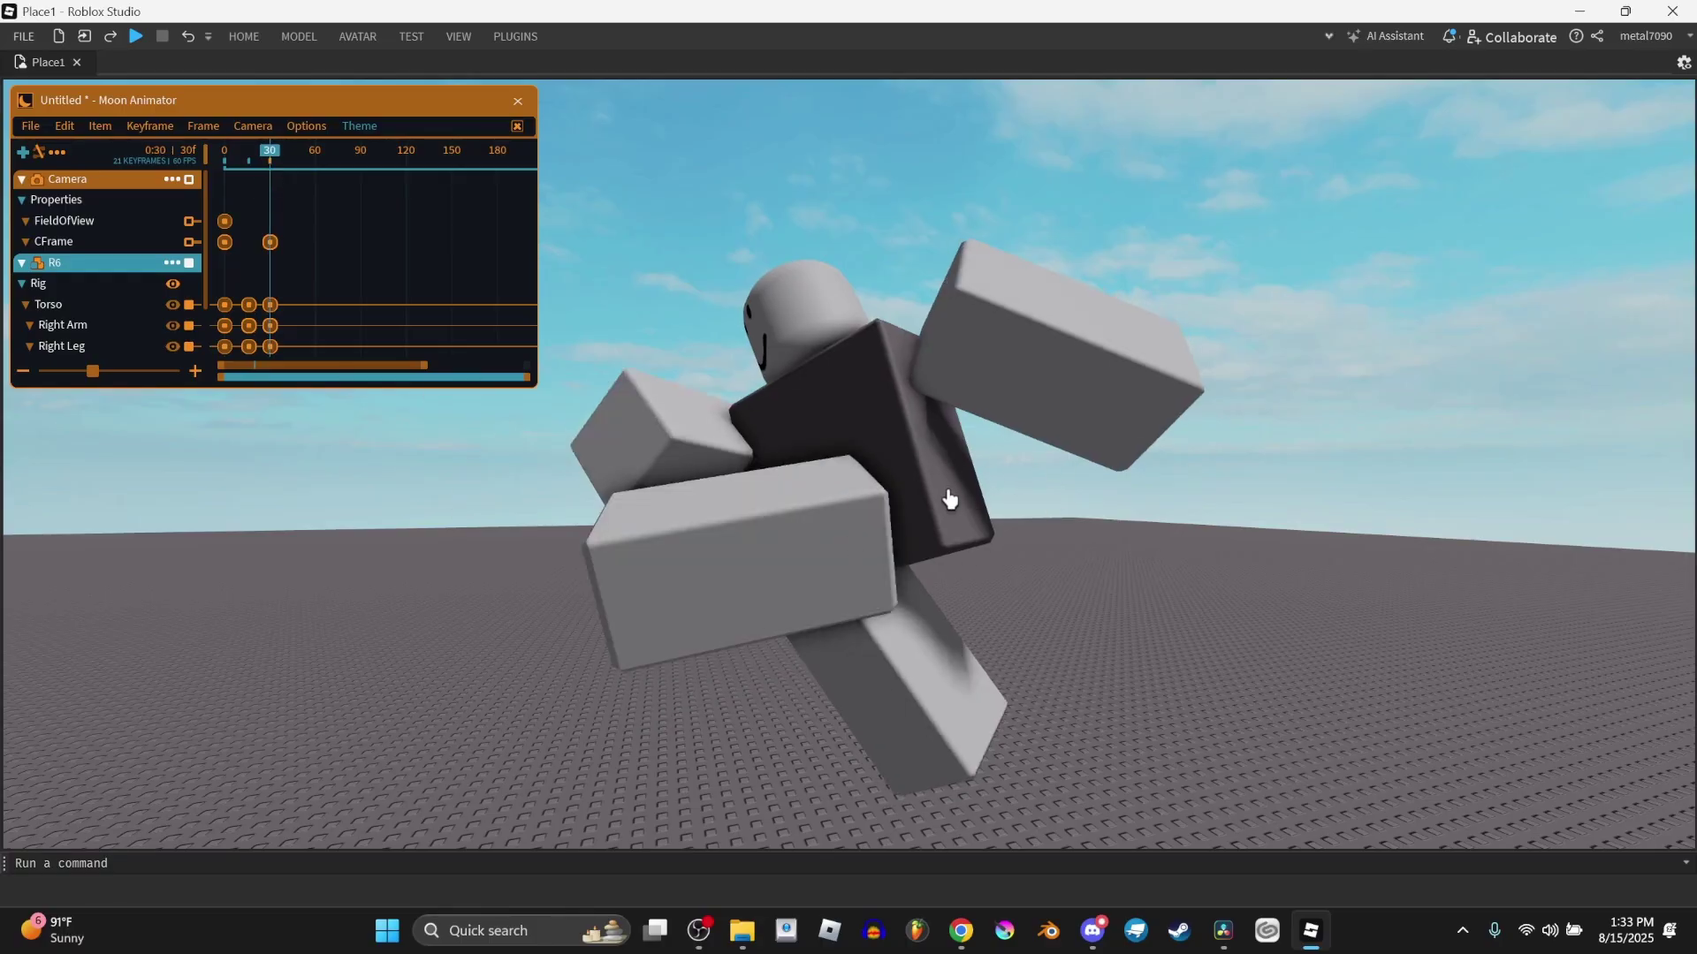
key(space)
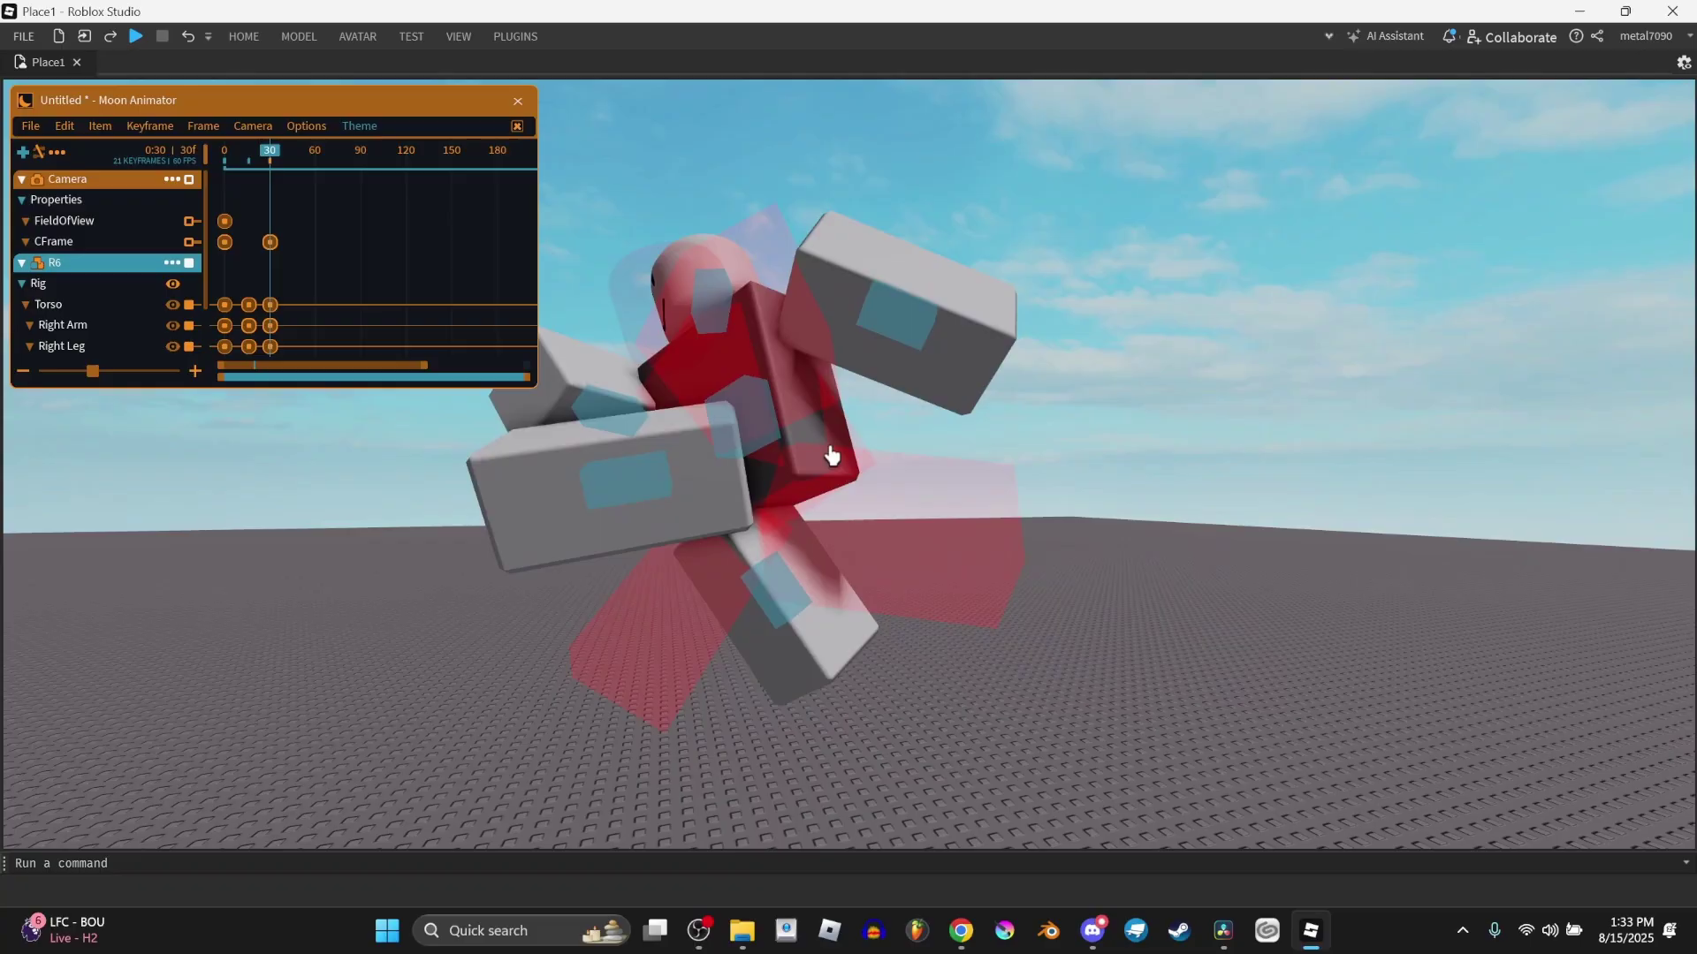
click(277, 171)
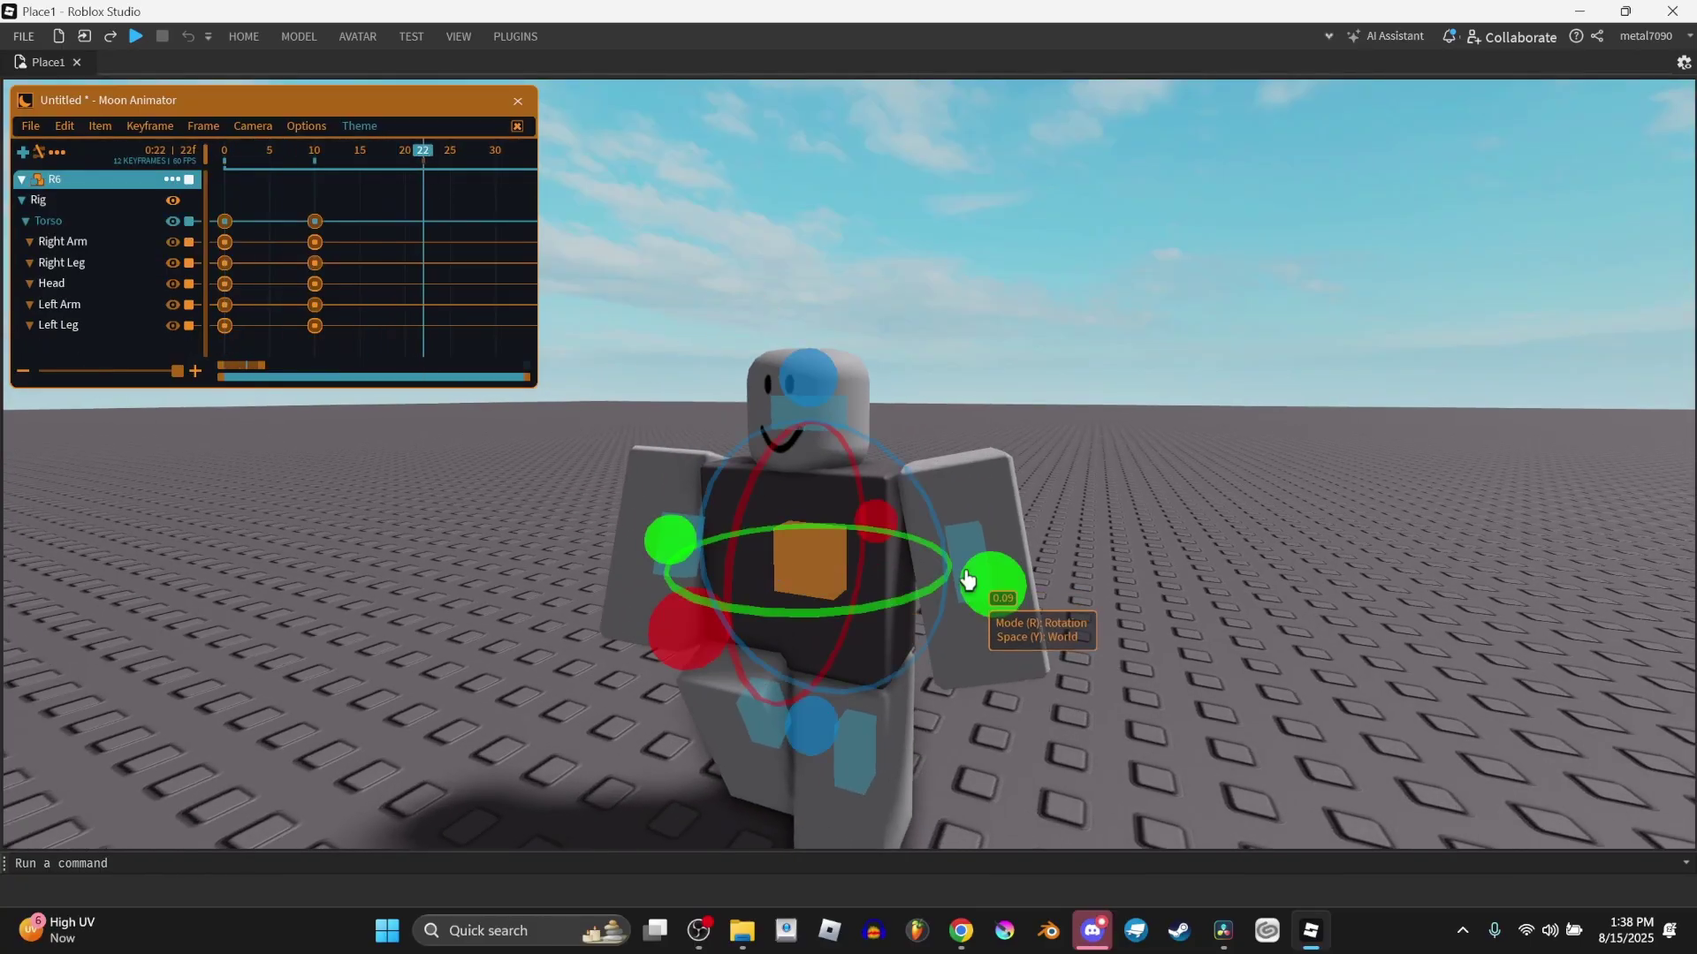
Step: Rotate the Head upright and pose the Left Leg and Right Leg at frame 22
scroll(972, 530, up, 5)
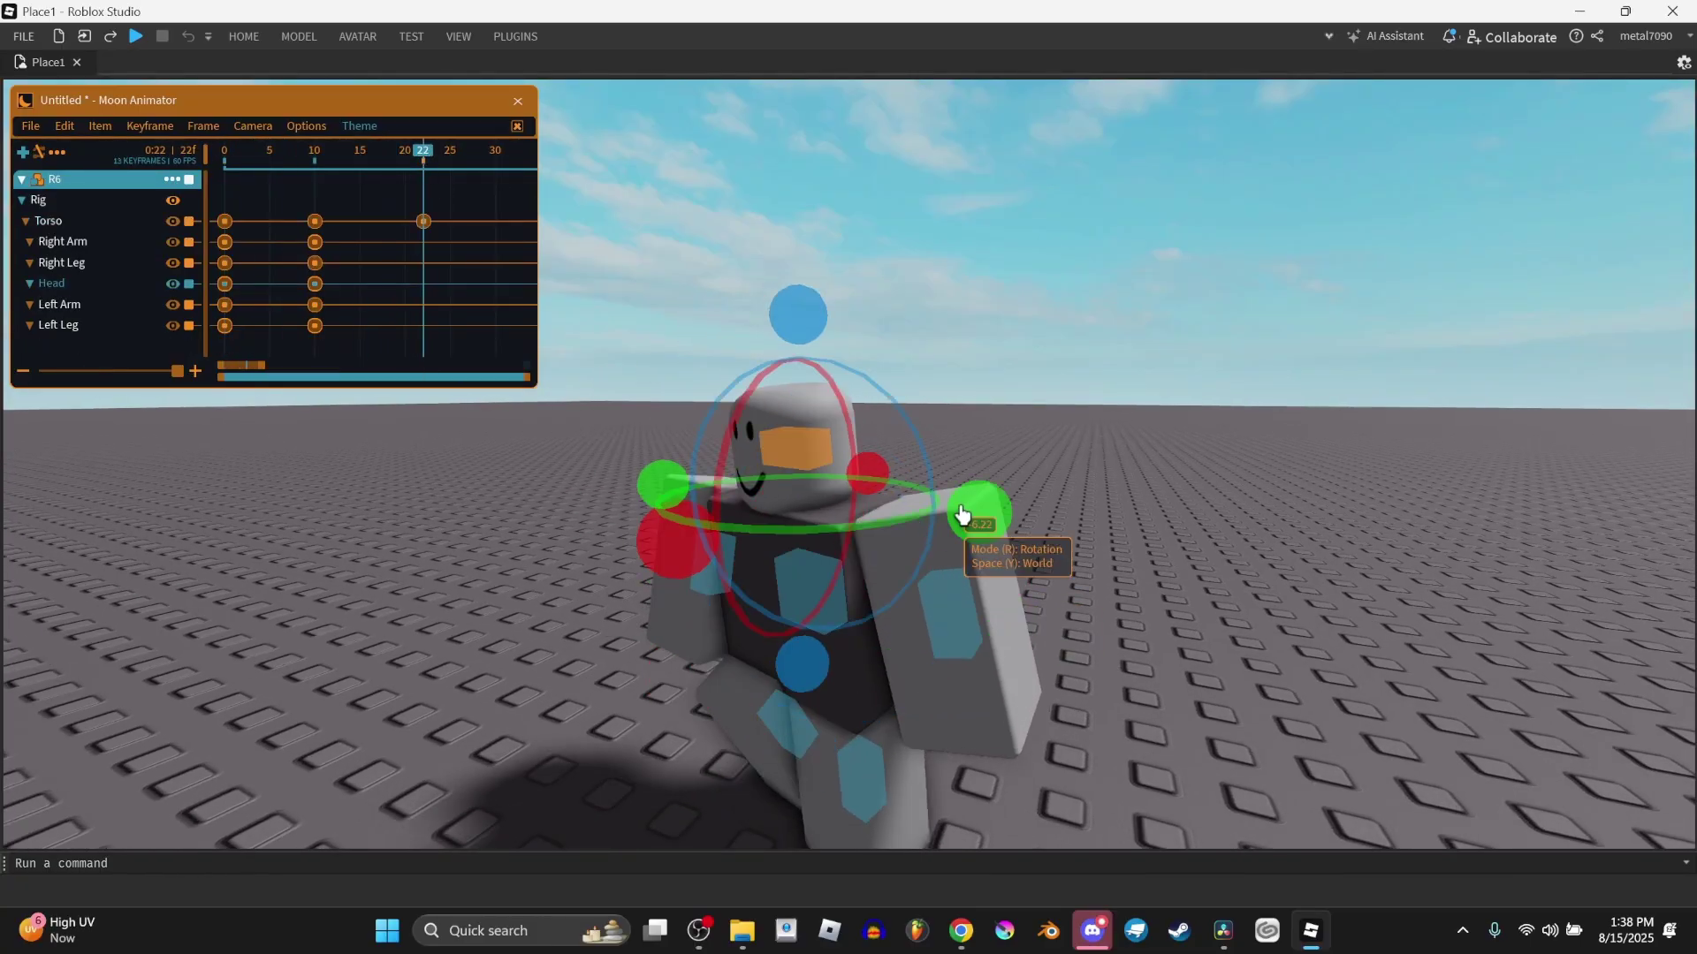
drag(964, 514, 950, 531)
click(875, 672)
drag(919, 566, 846, 741)
drag(765, 442, 599, 626)
Step: Delete all of the rig's keyframes at frame 22
scroll(599, 626, down, 3)
click(227, 152)
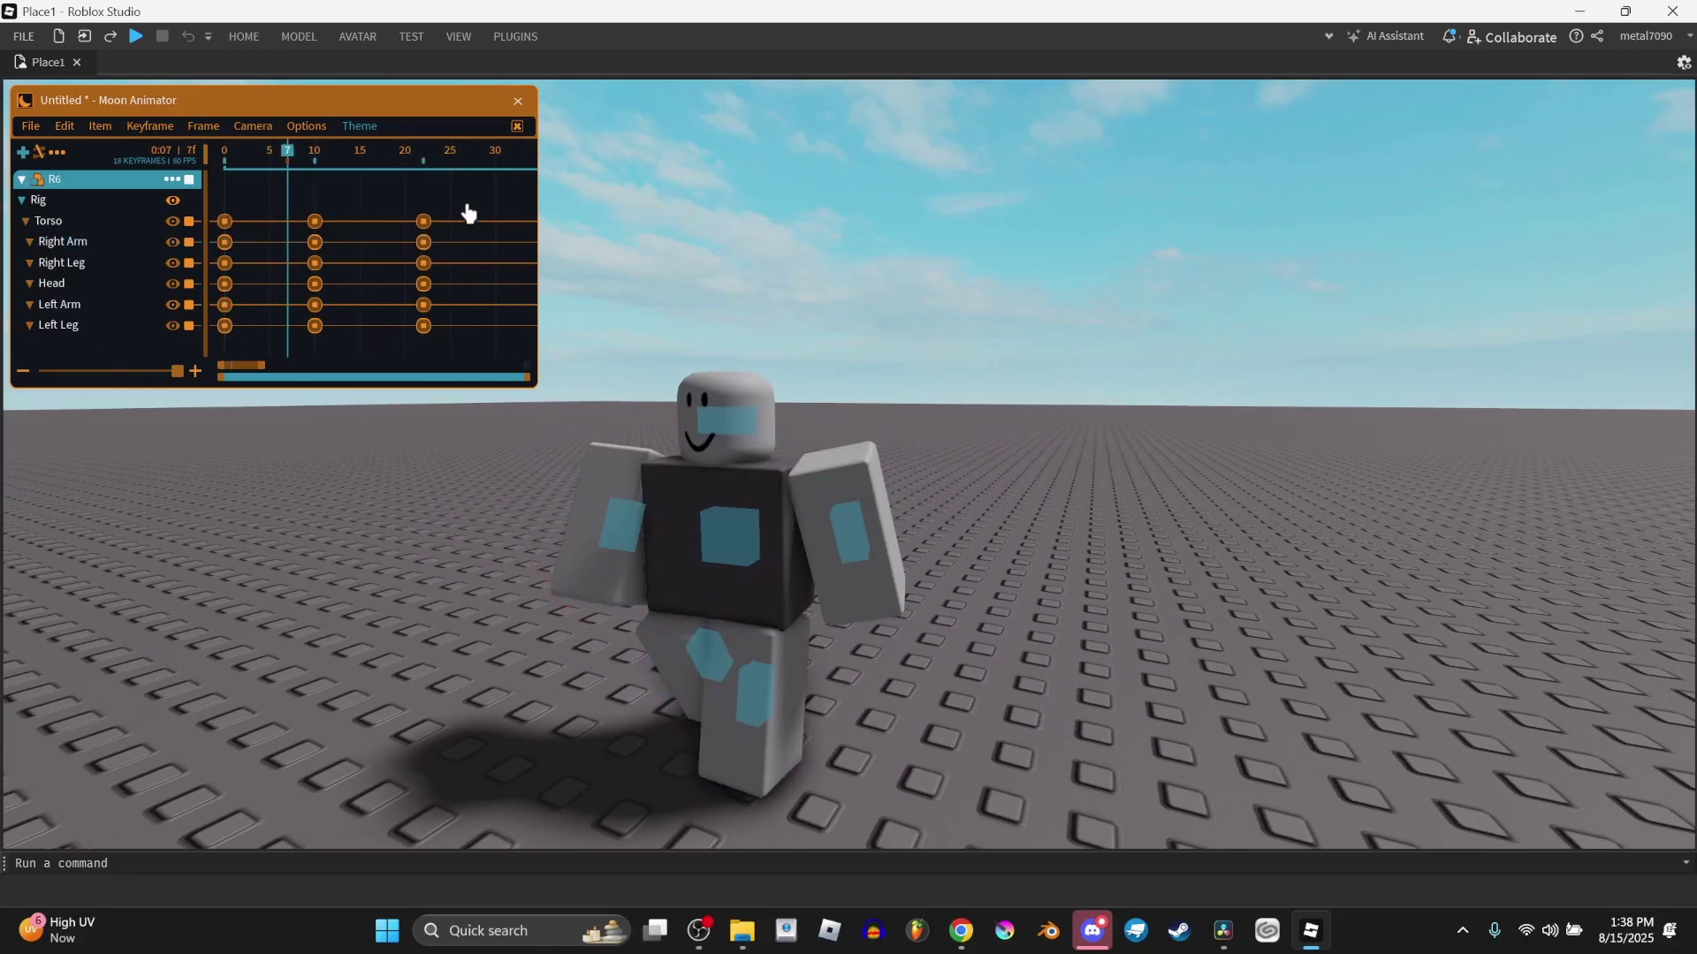
drag(466, 208, 398, 341)
key(Delete)
Step: Paste the frame-10 keyframes at frames 20 and 30
click(287, 152)
drag(365, 196, 296, 304)
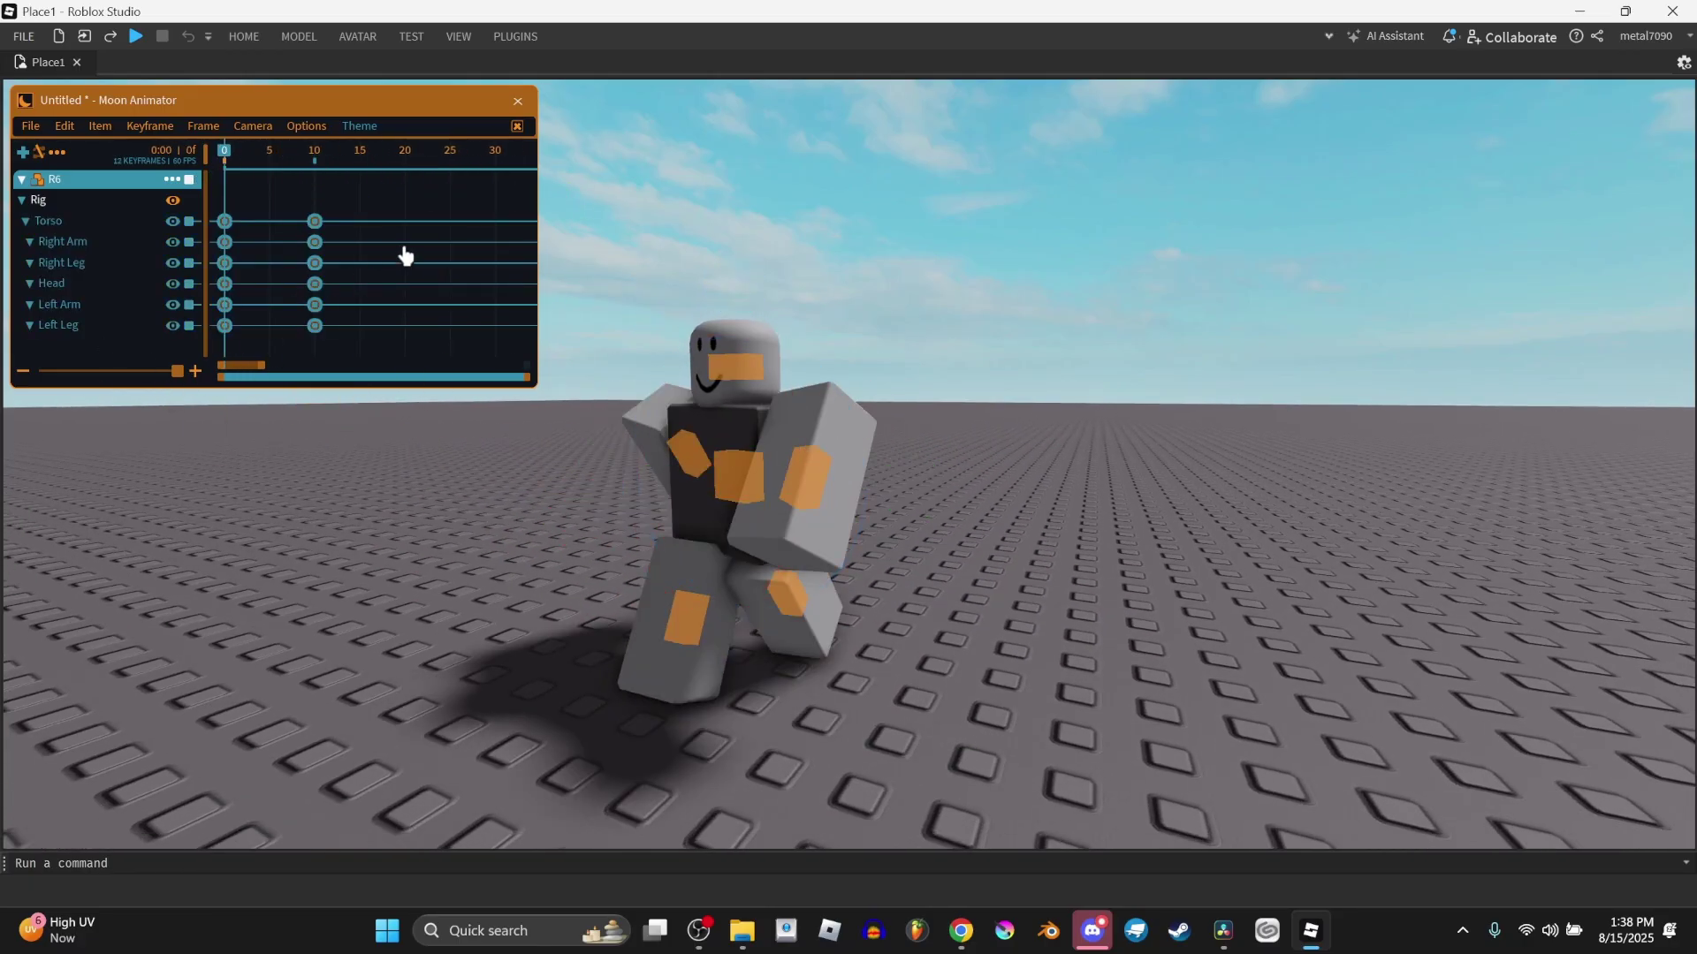
click(406, 152)
key(ctrl+v)
click(496, 152)
key(ctrl+v)
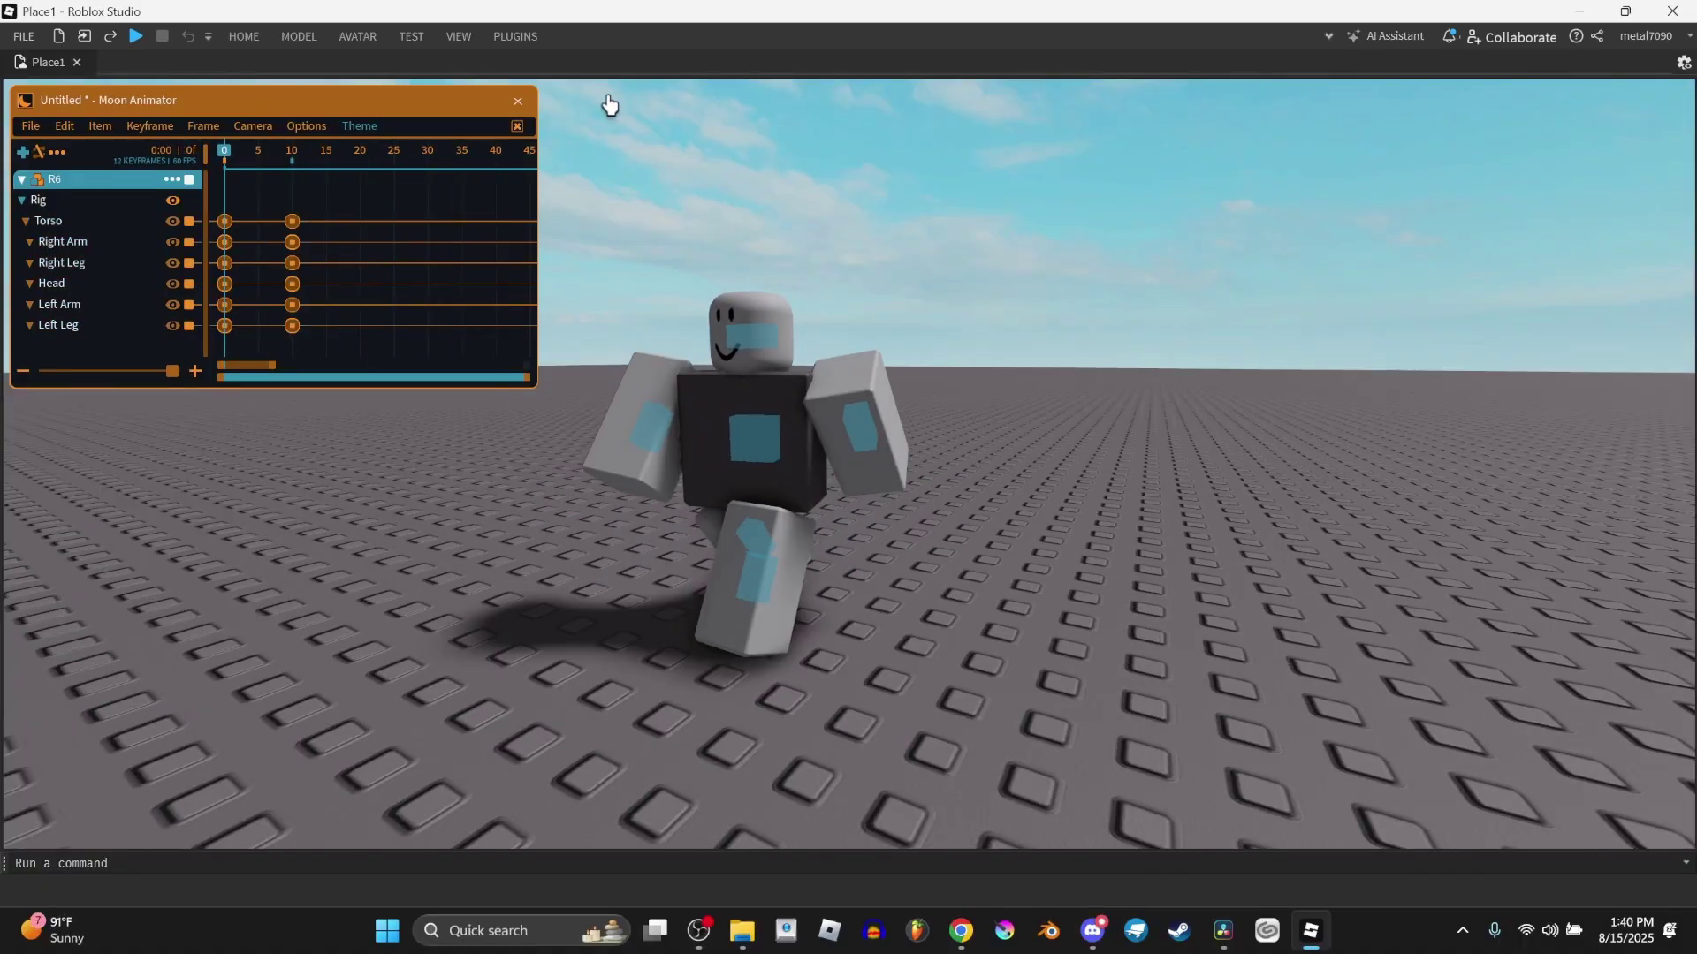
Step: Select the keyframes at frames 0 and 10, then preview the sphere Part's CFrame animation
drag(379, 193, 197, 393)
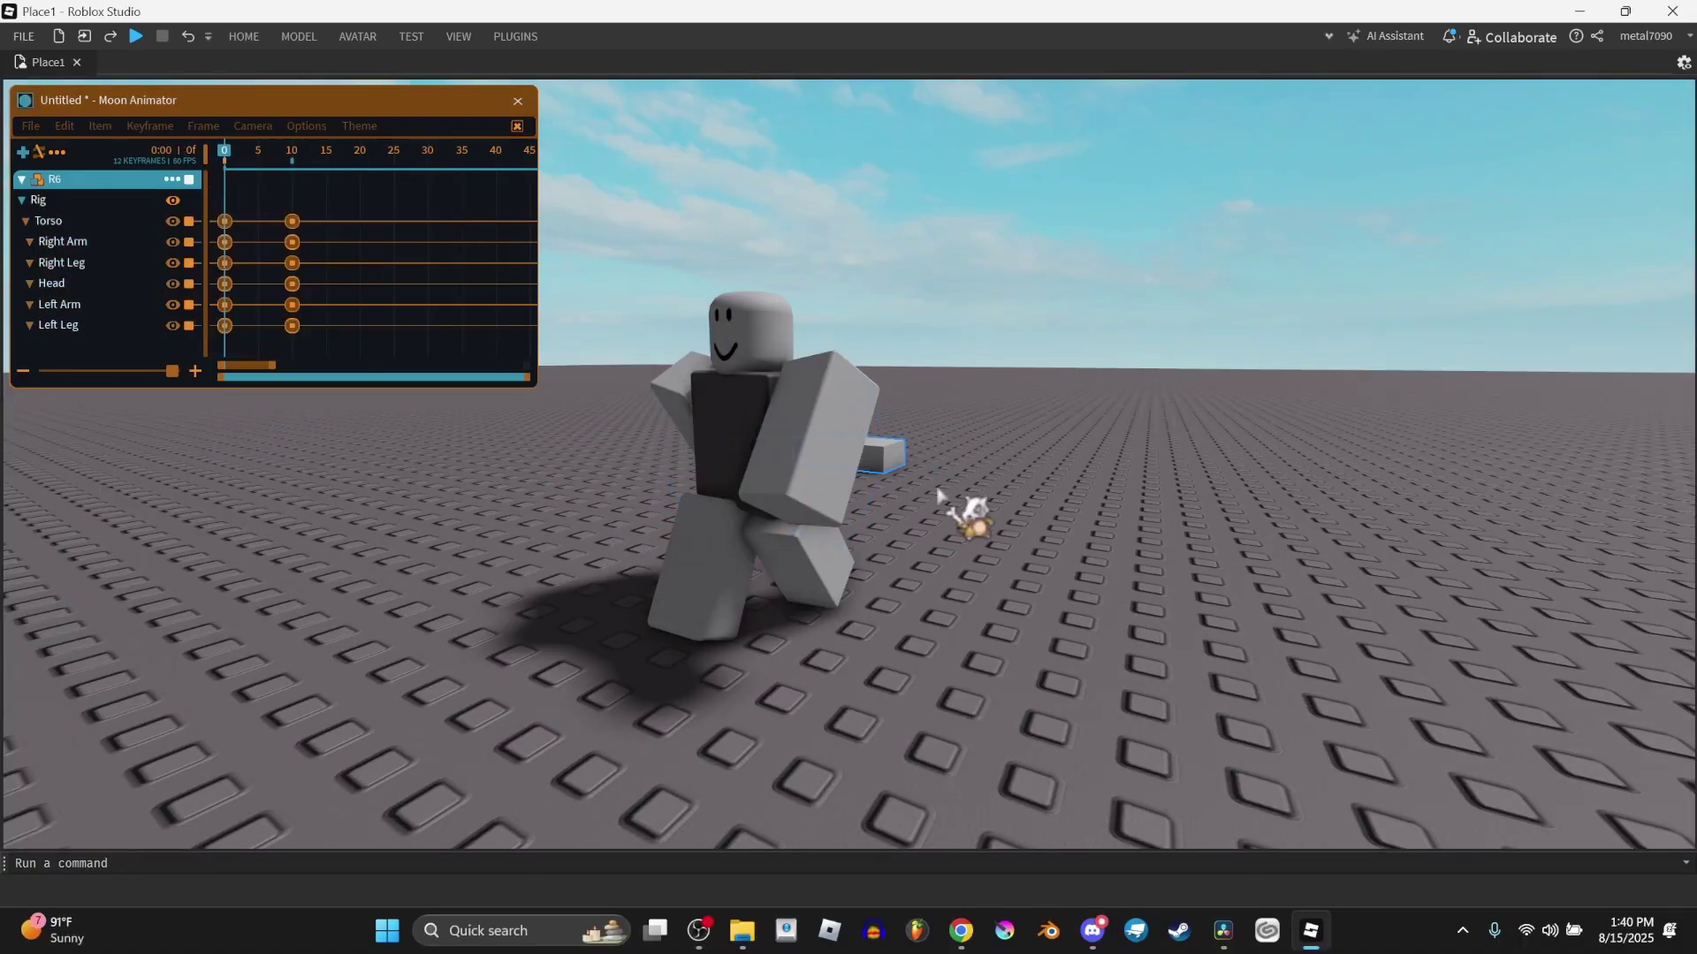
right_drag(934, 491, 1570, 244)
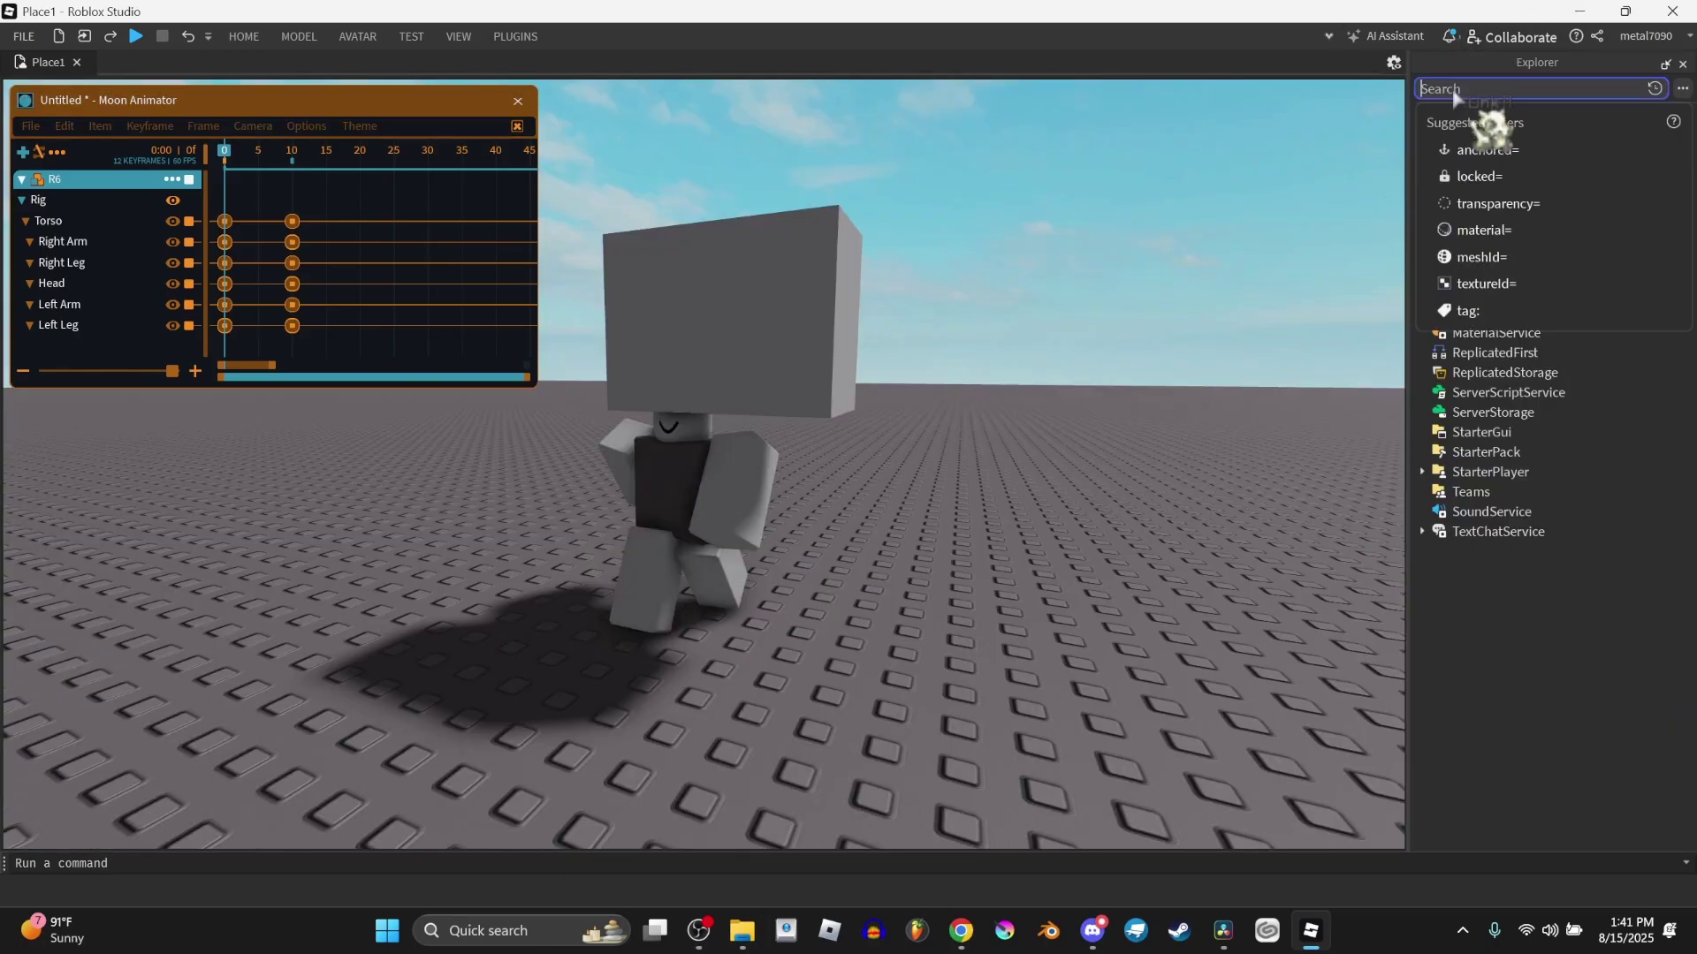
text(text)
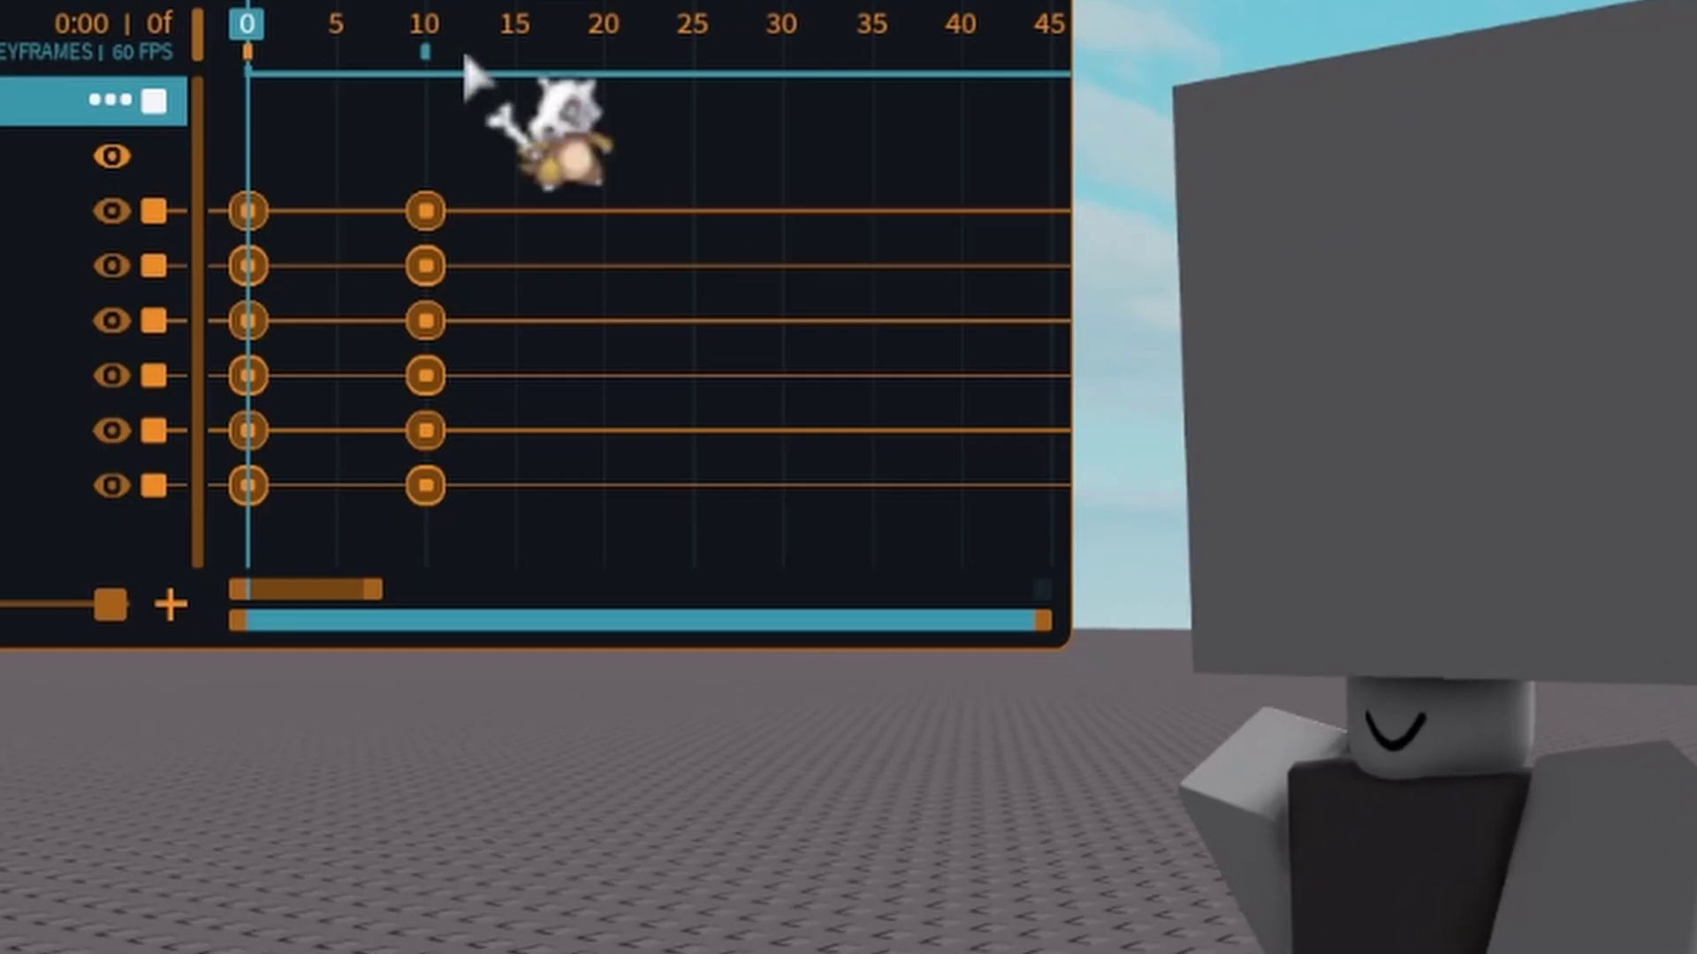
drag(466, 57, 674, 76)
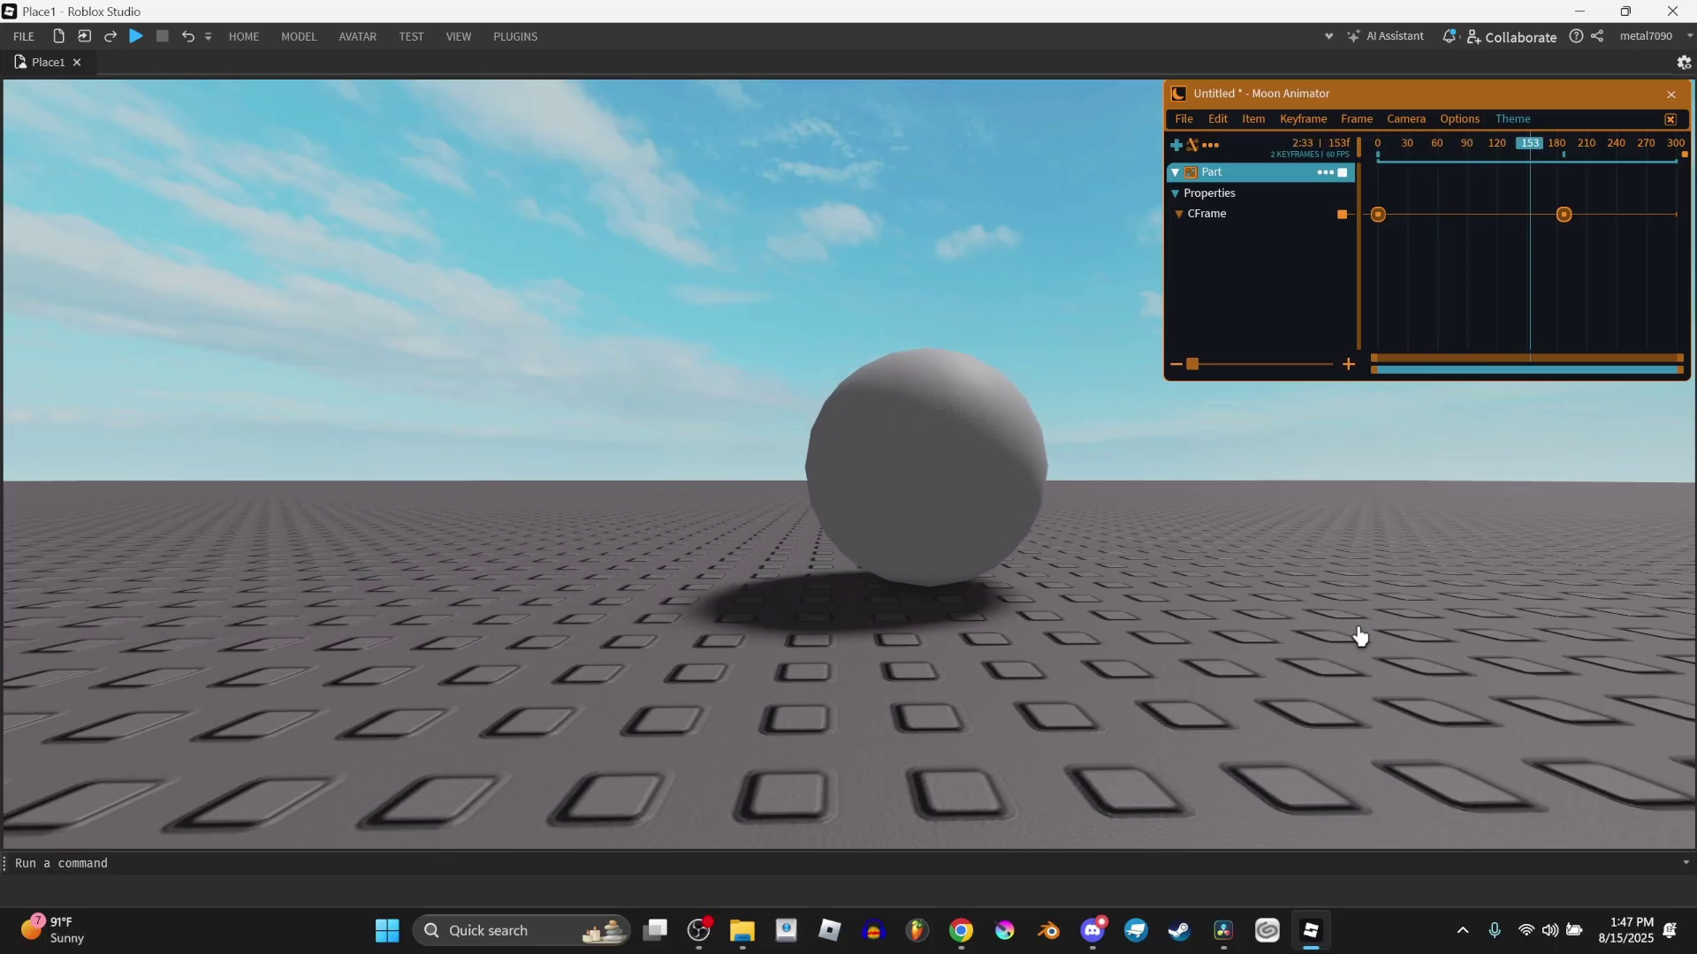
Step: Try Out, InOut and OutIn easing directions on the first CFrame keyframe, including Back InOut
drag(1378, 258, 1377, 258)
right_click(1374, 258)
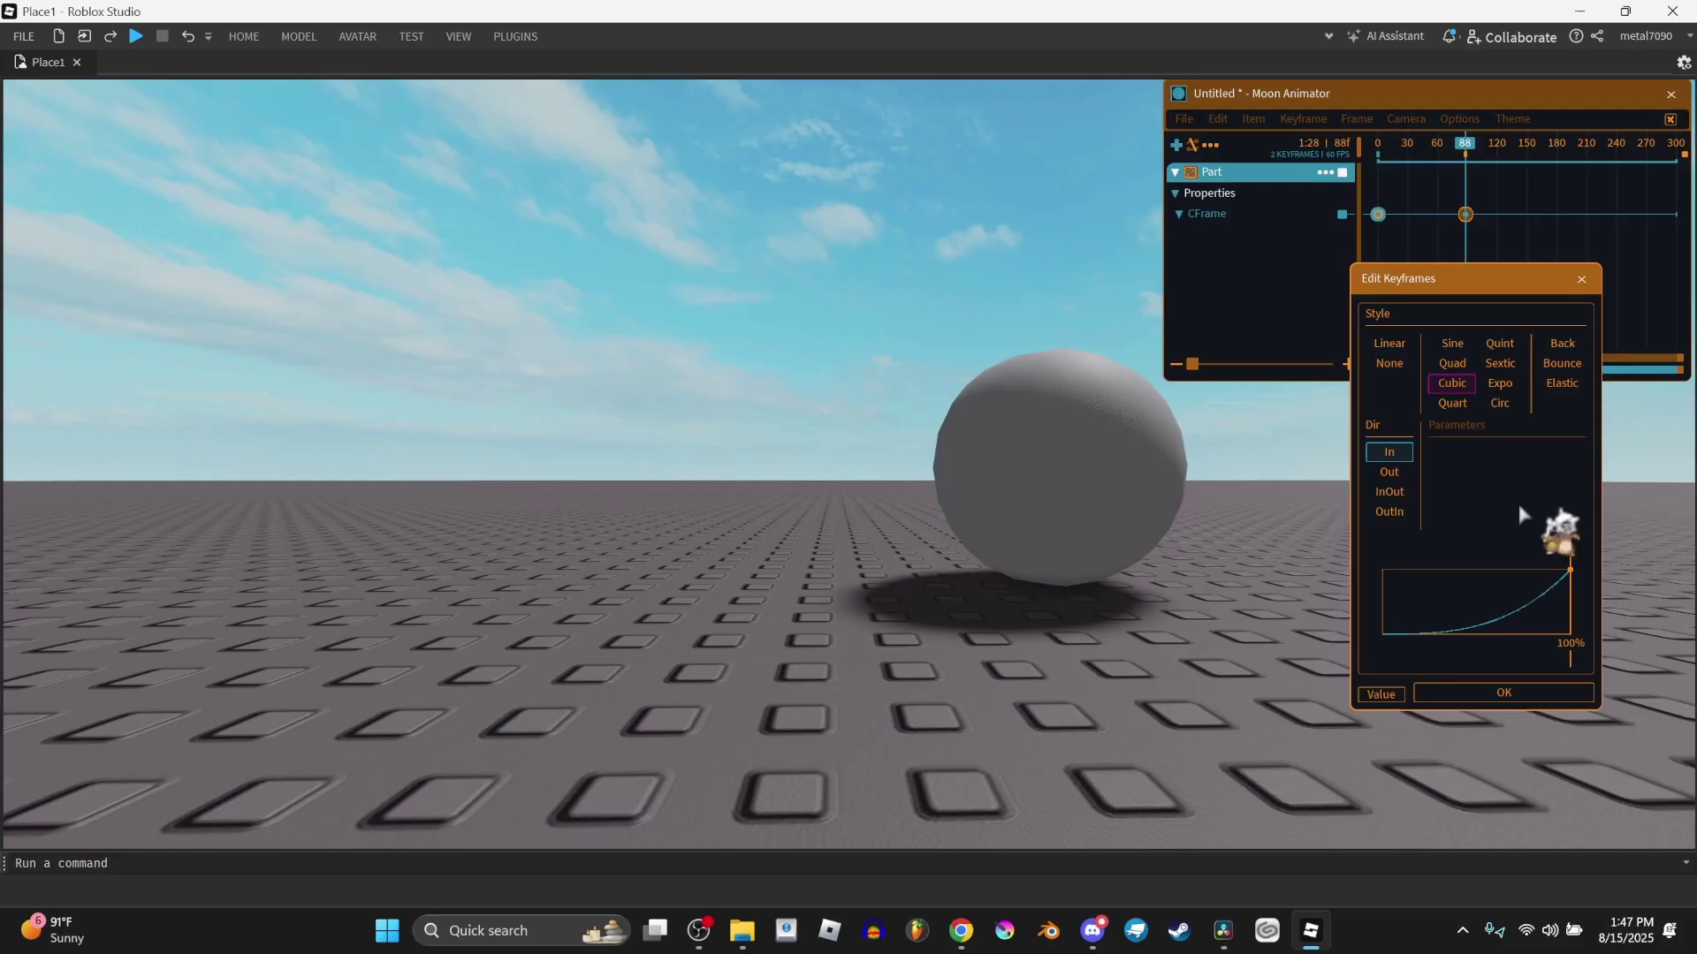
click(1389, 472)
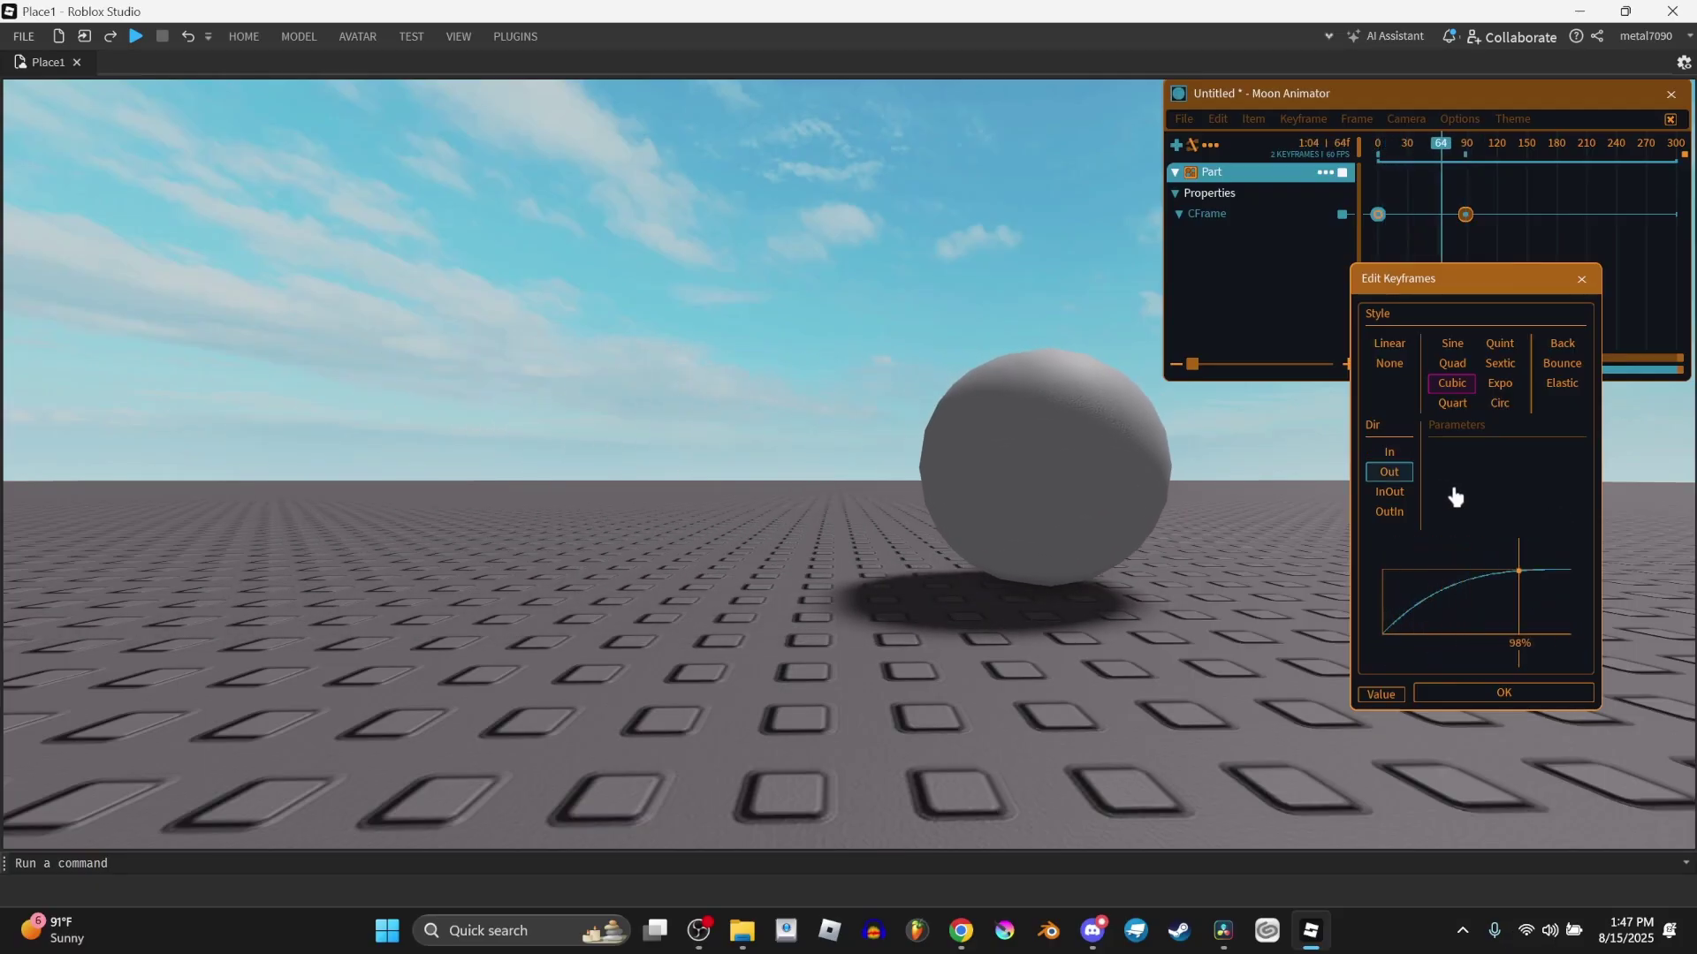
click(1391, 491)
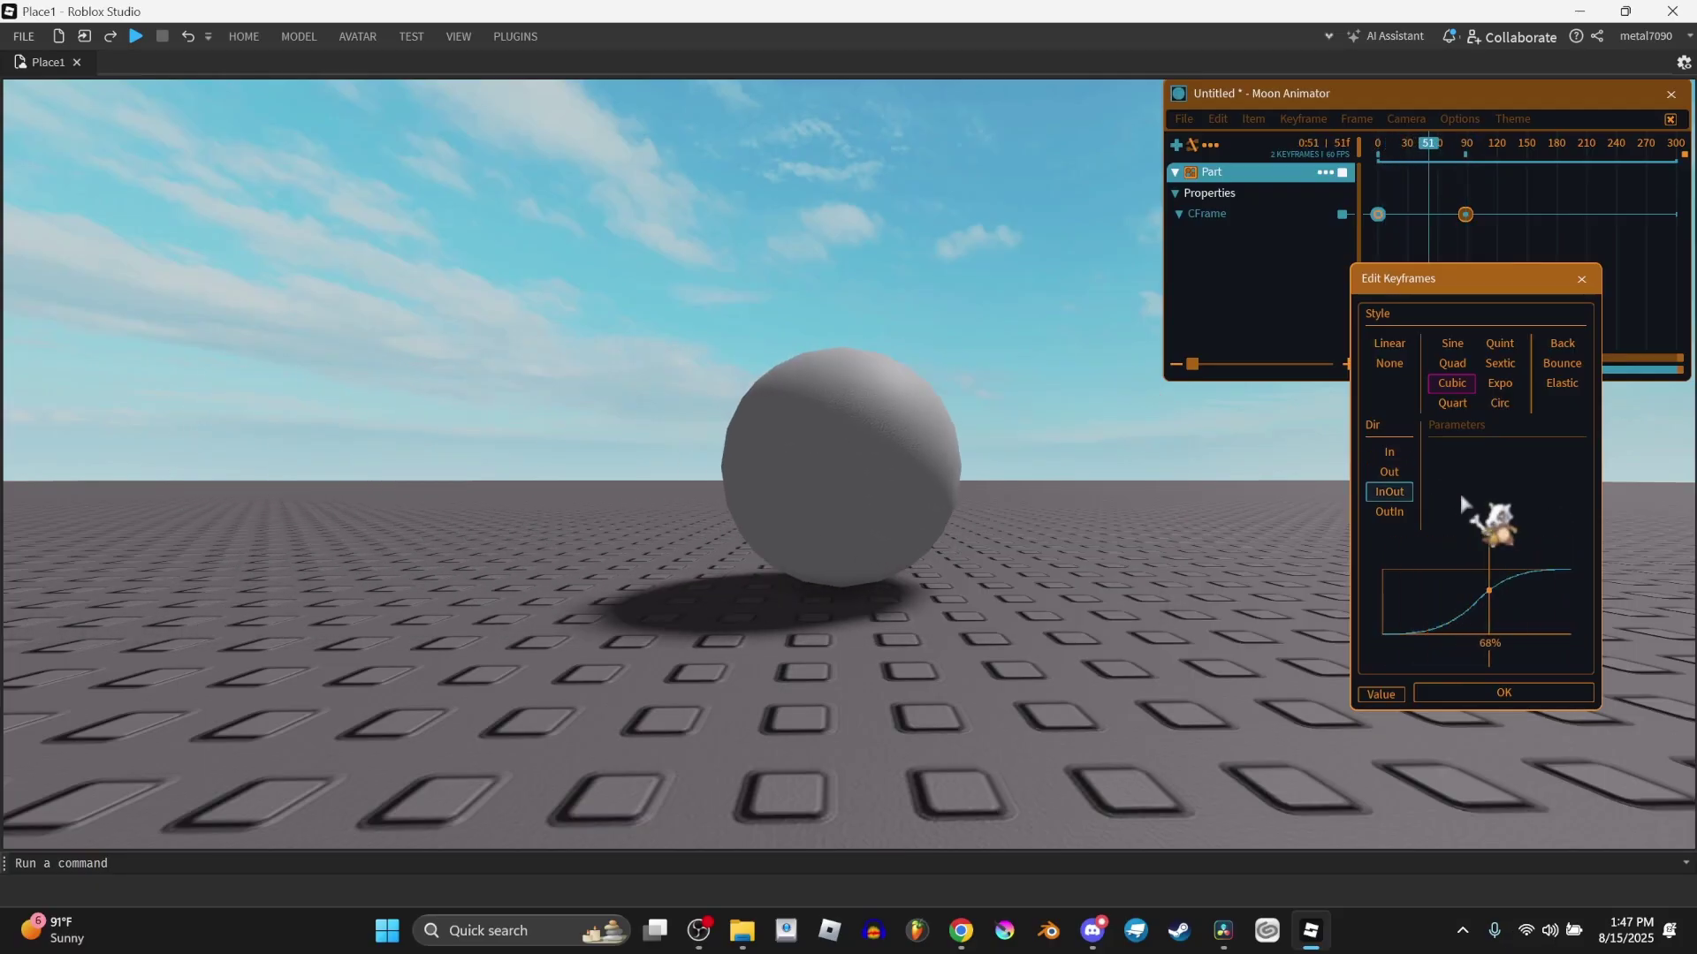
click(1403, 513)
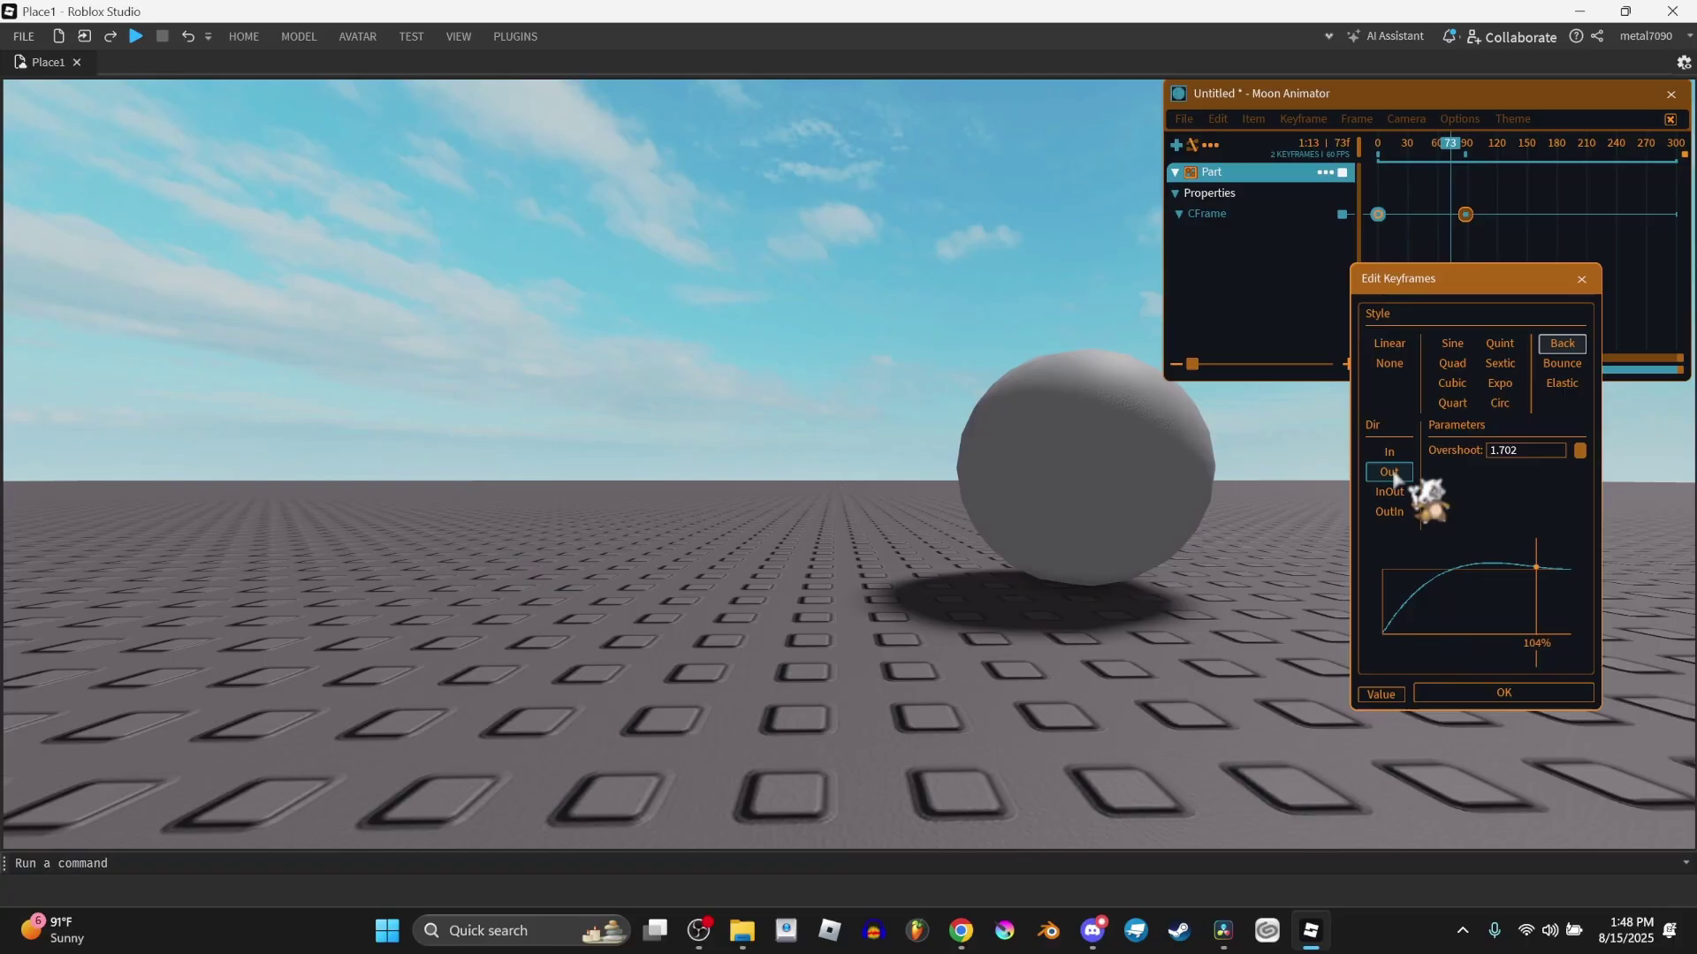
click(1410, 496)
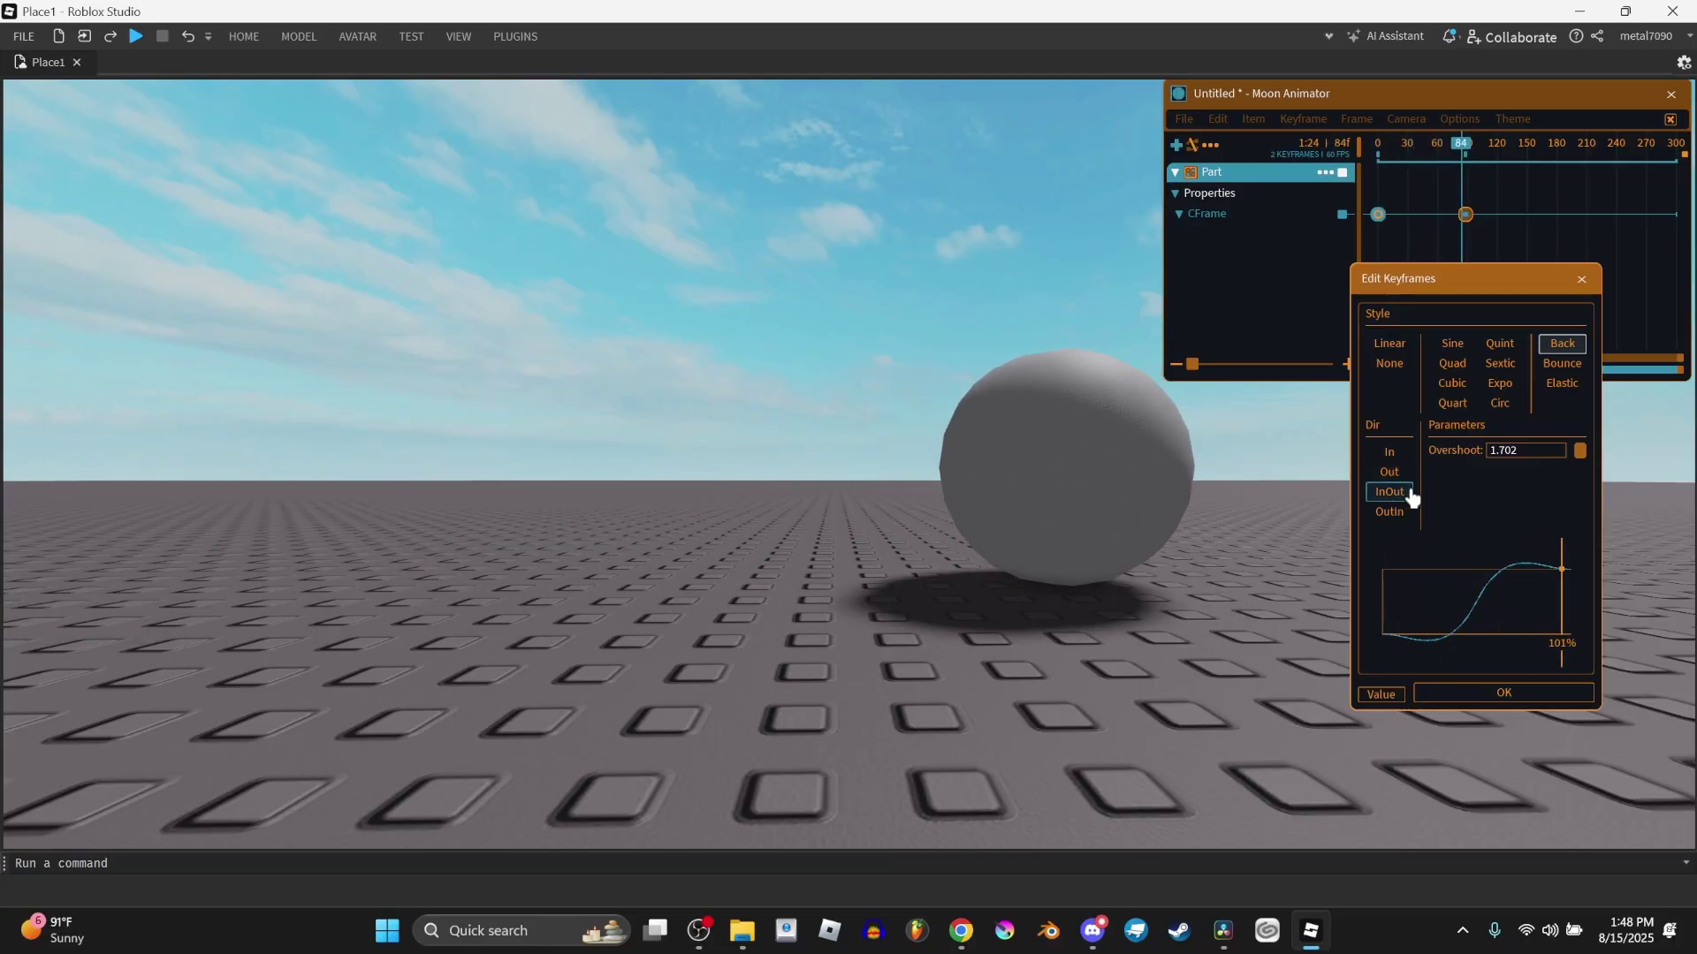
Step: Try None and Bounce OutIn, then settle on Elastic In easing
click(1389, 363)
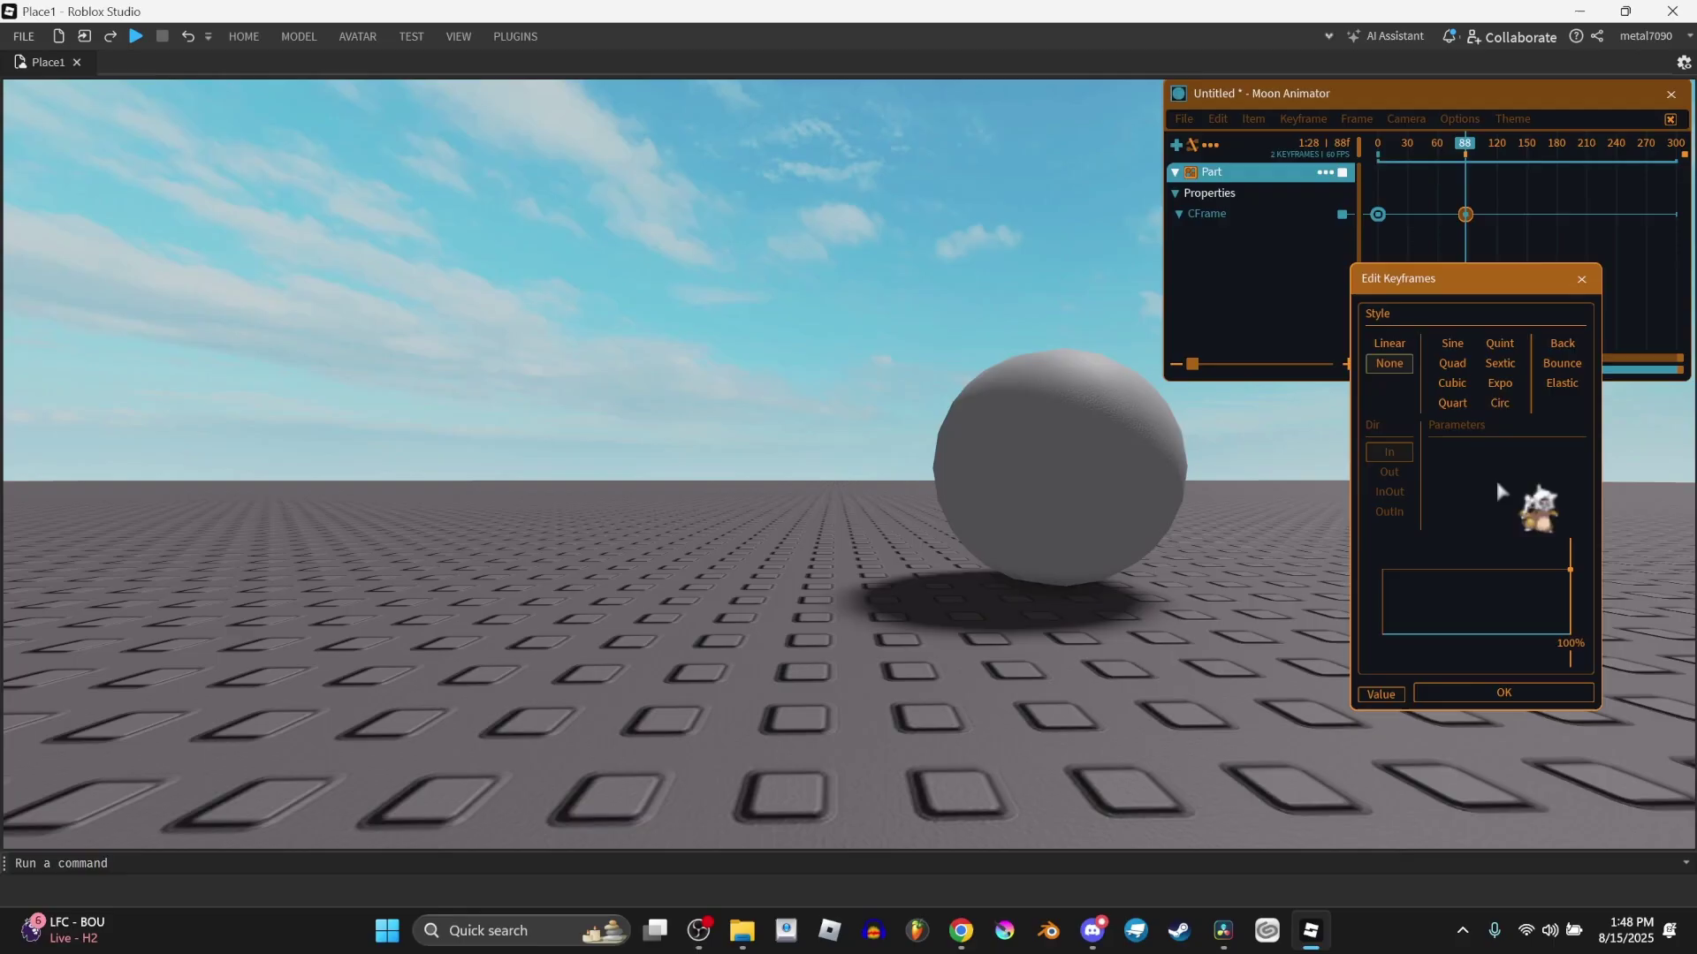
click(1561, 363)
click(1389, 511)
click(1561, 383)
click(1390, 451)
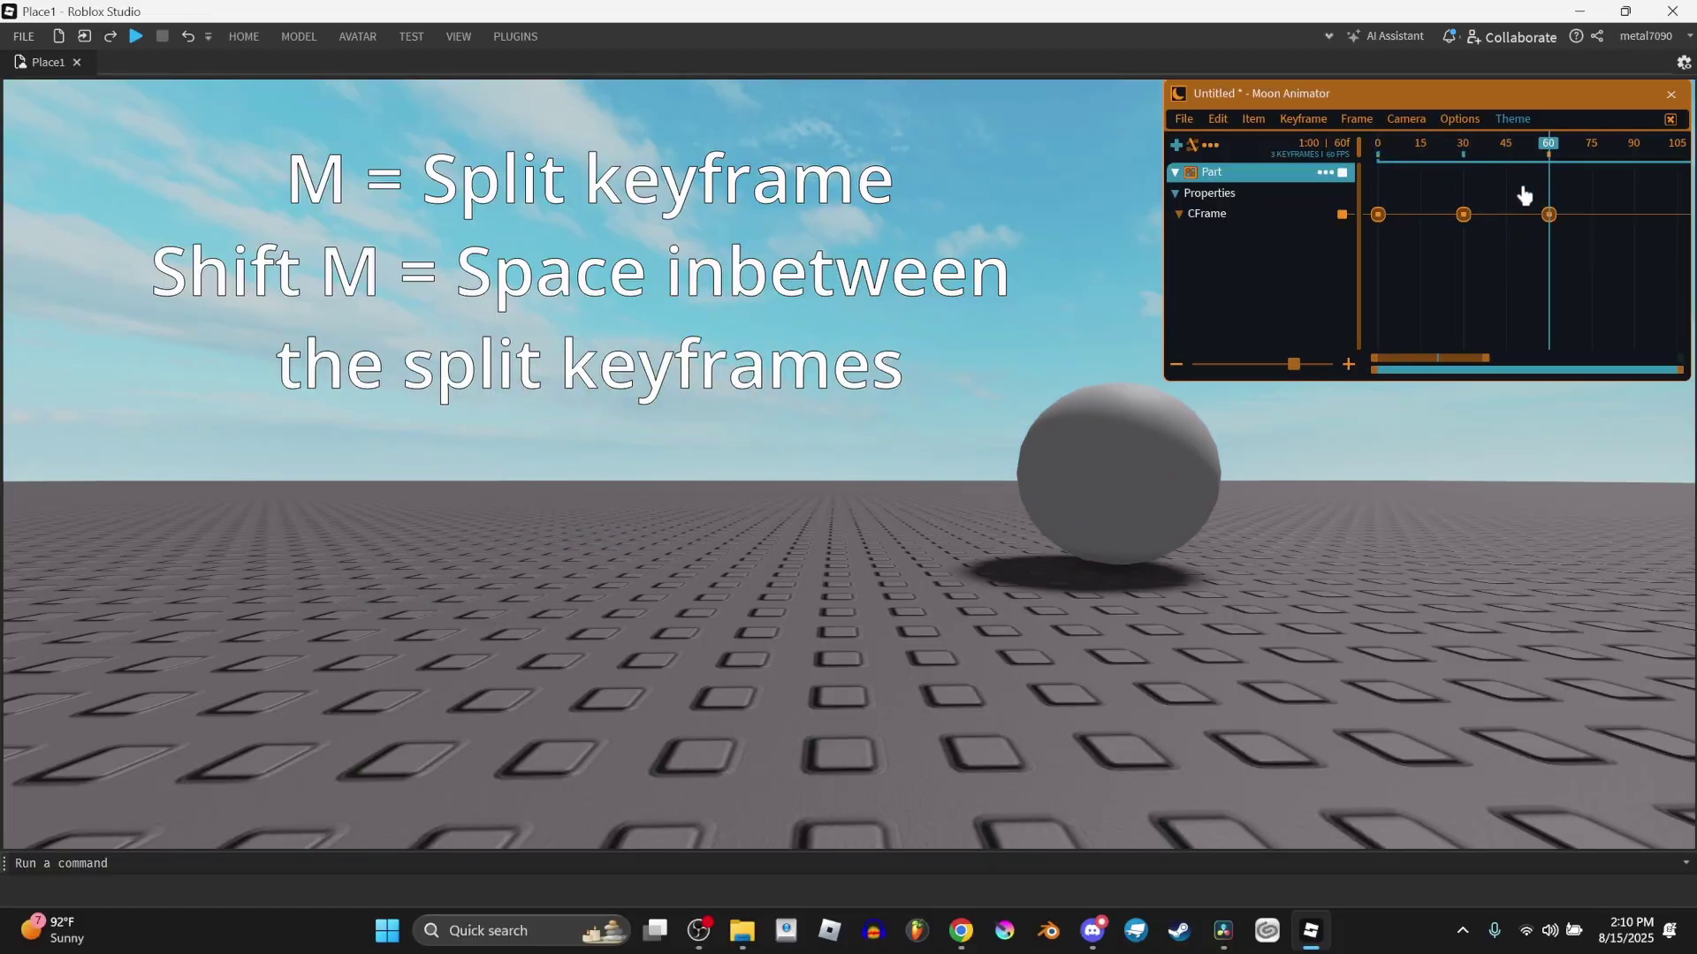
Step: Split the sphere's keyframe gap with Shift+M and confirm the Split Stride value
key(shift+m)
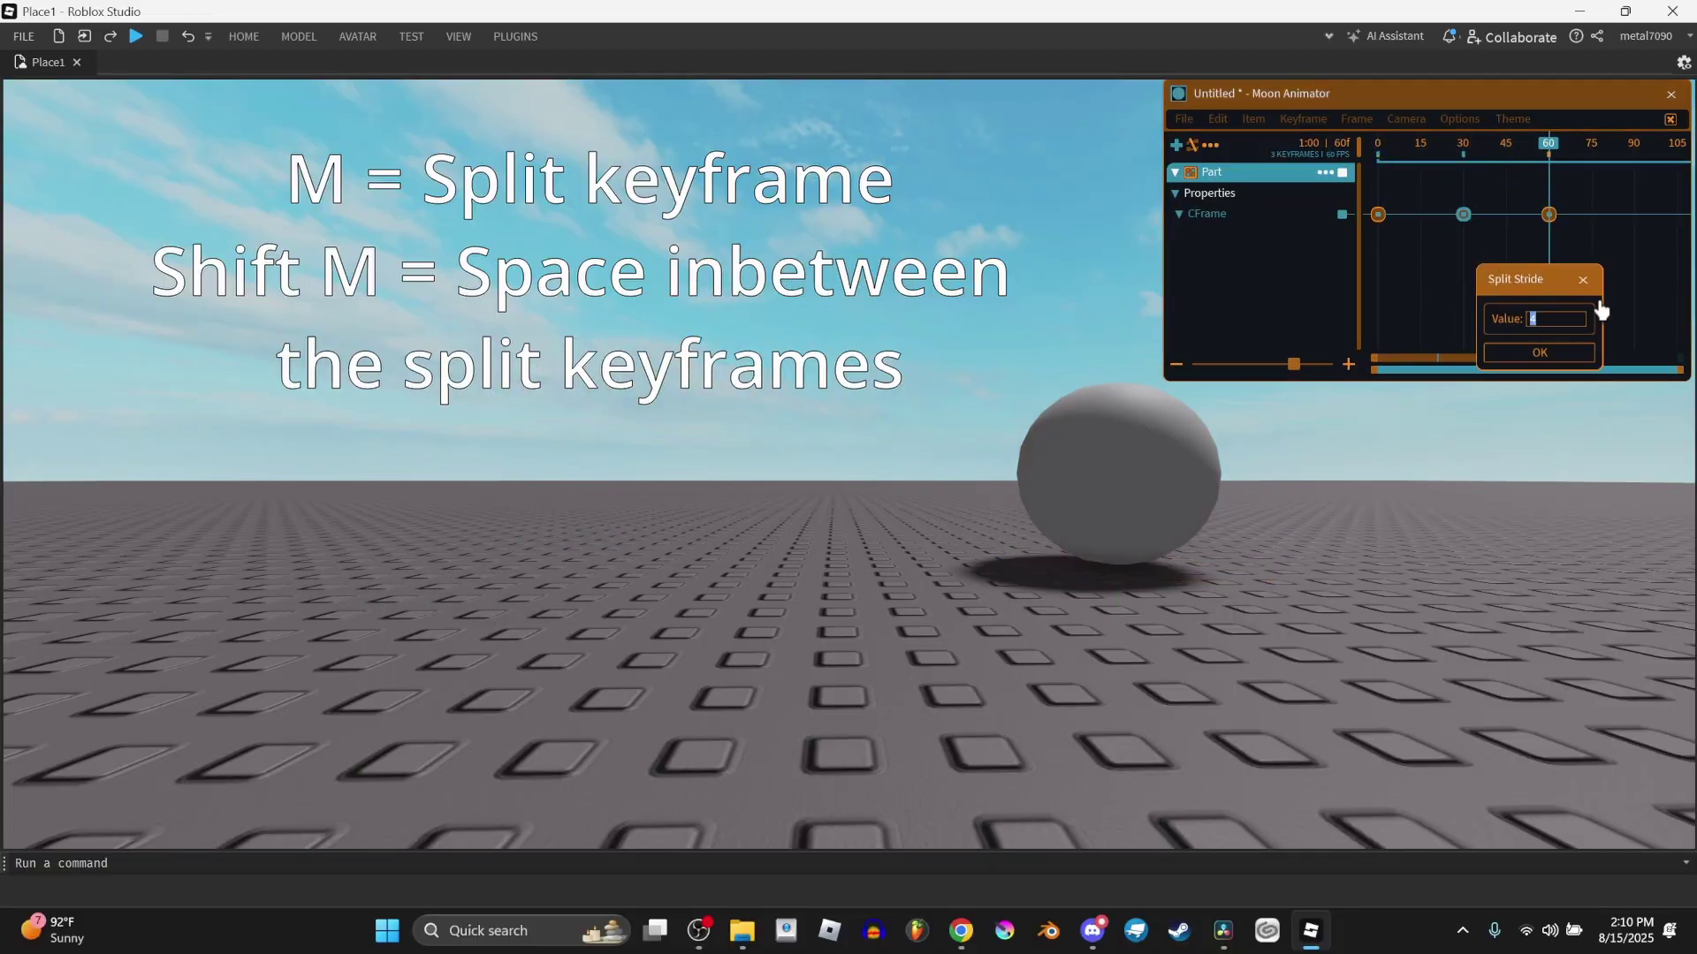
click(1501, 349)
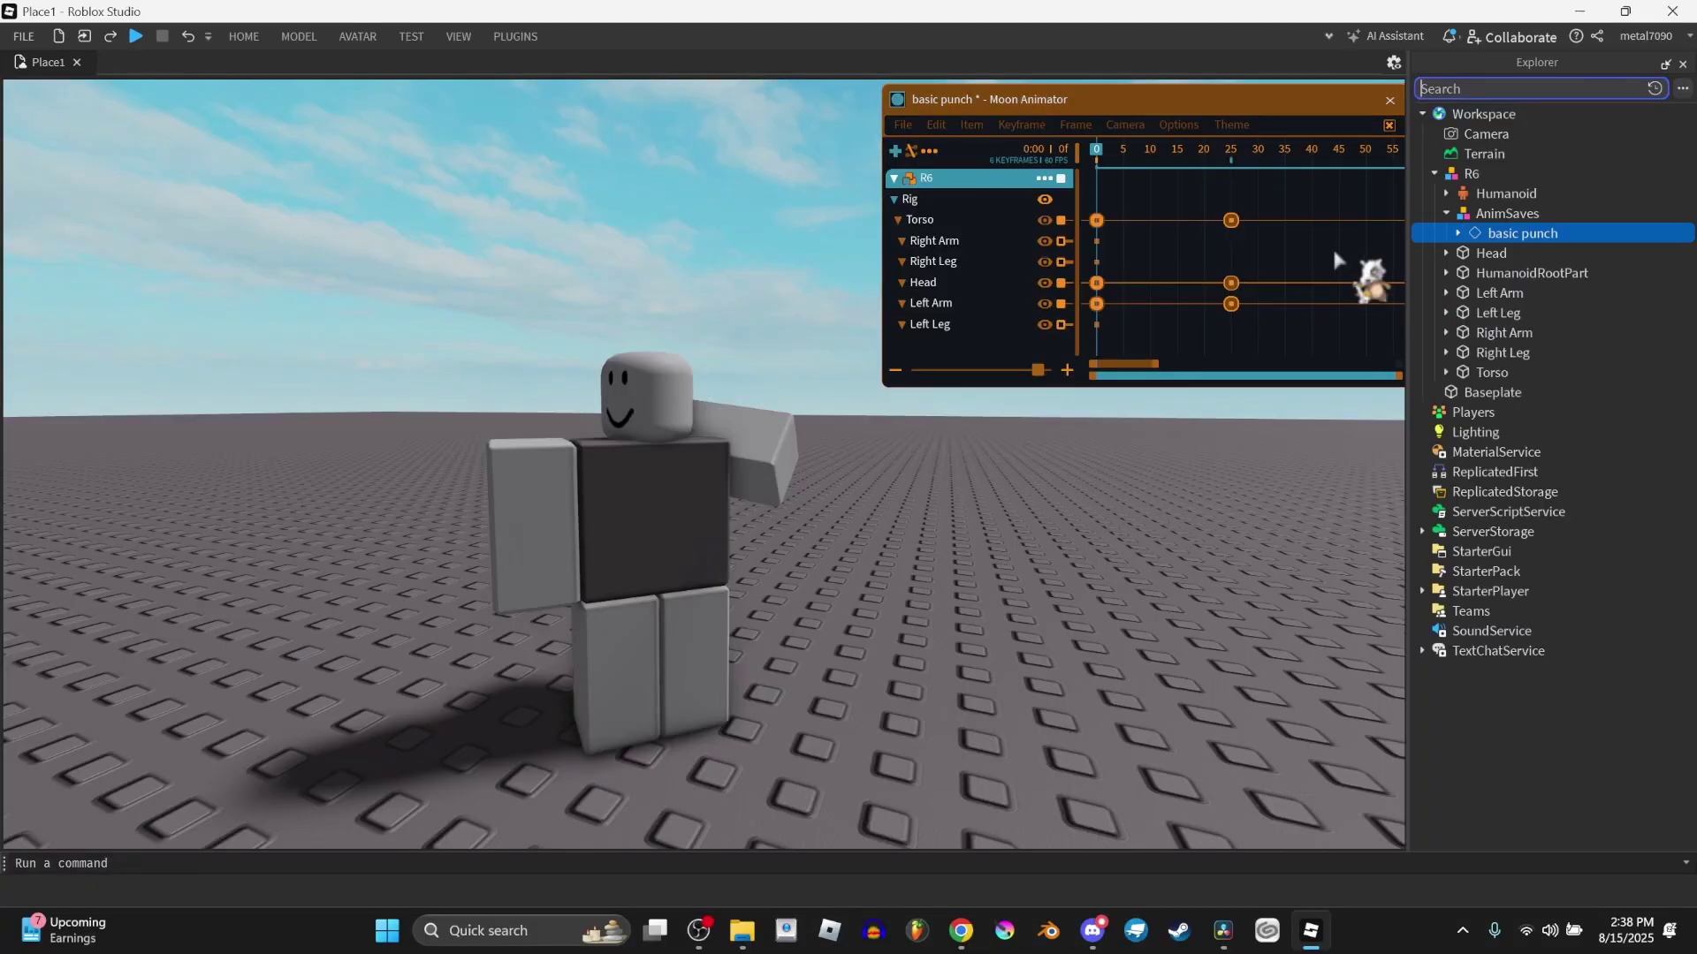
Step: Save and close the basic punch animation in Moon Animator
right_click(1477, 233)
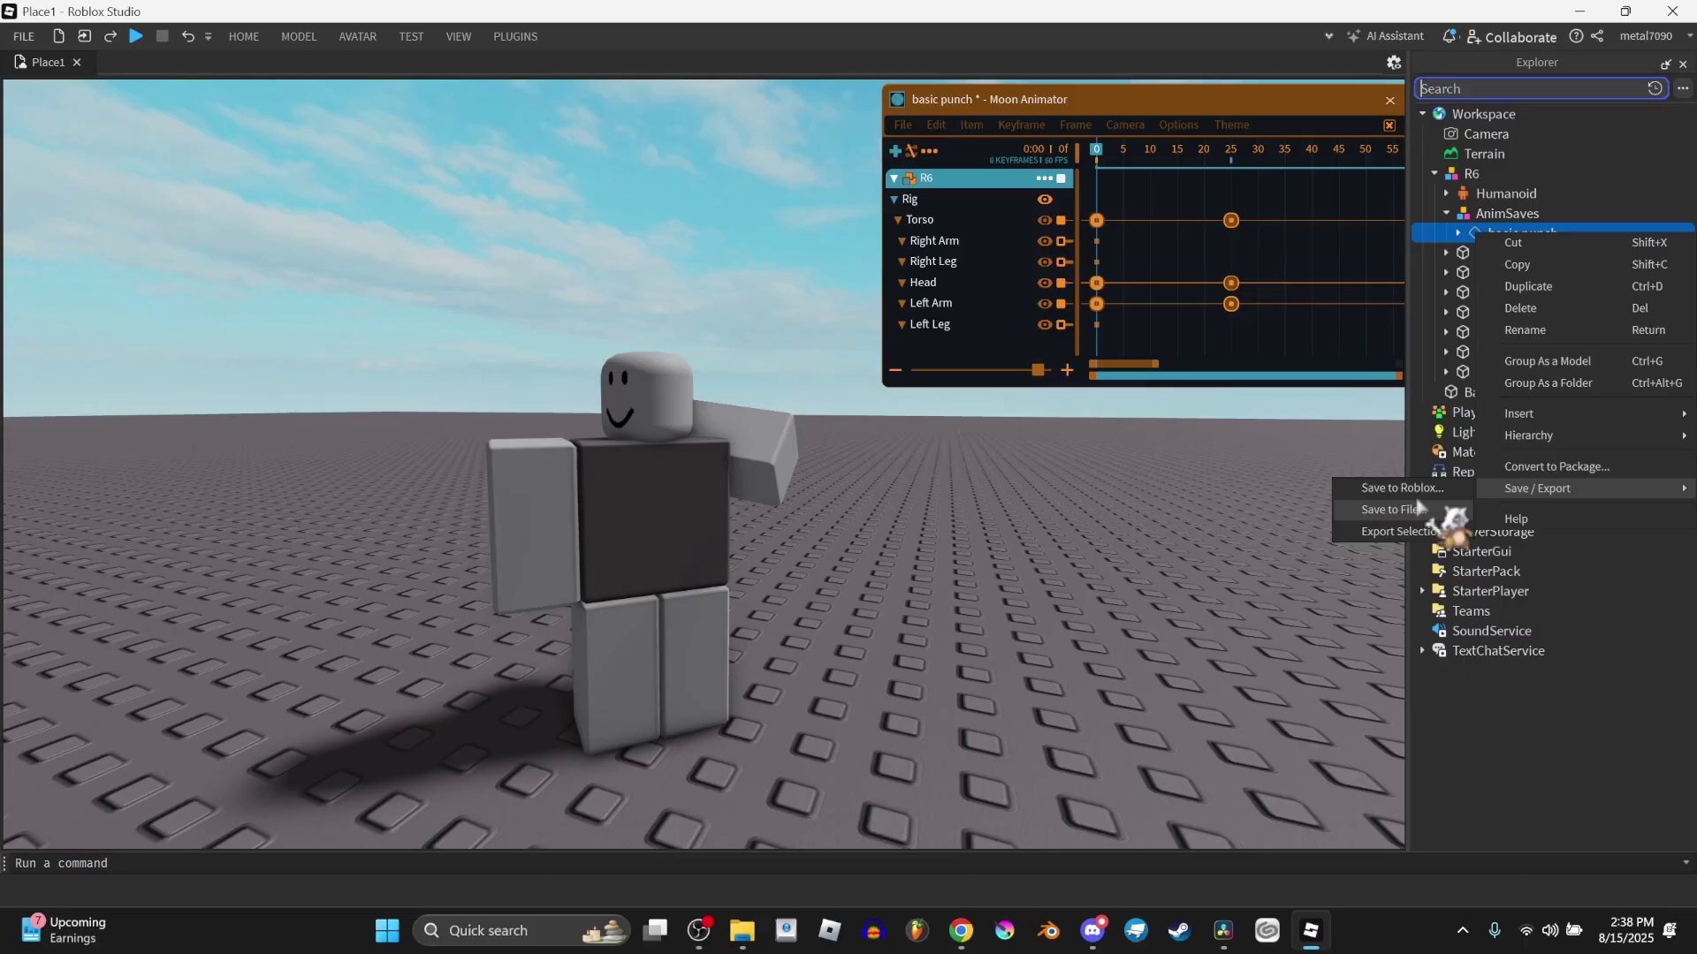
click(1326, 290)
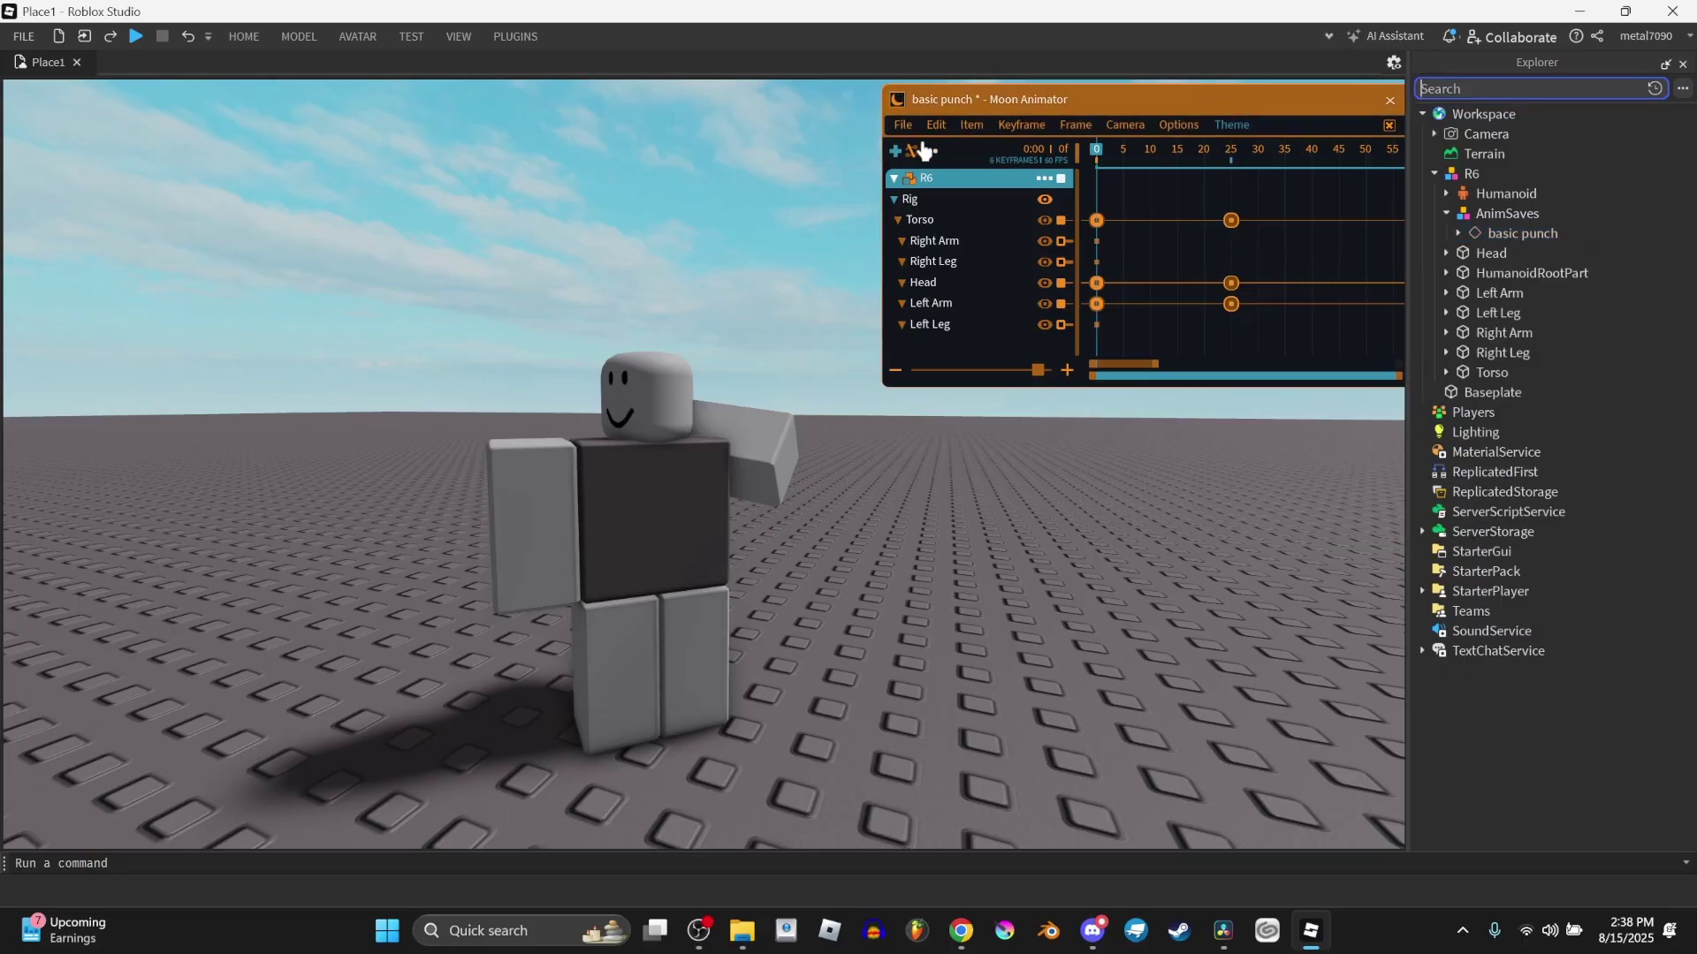
click(904, 125)
click(934, 184)
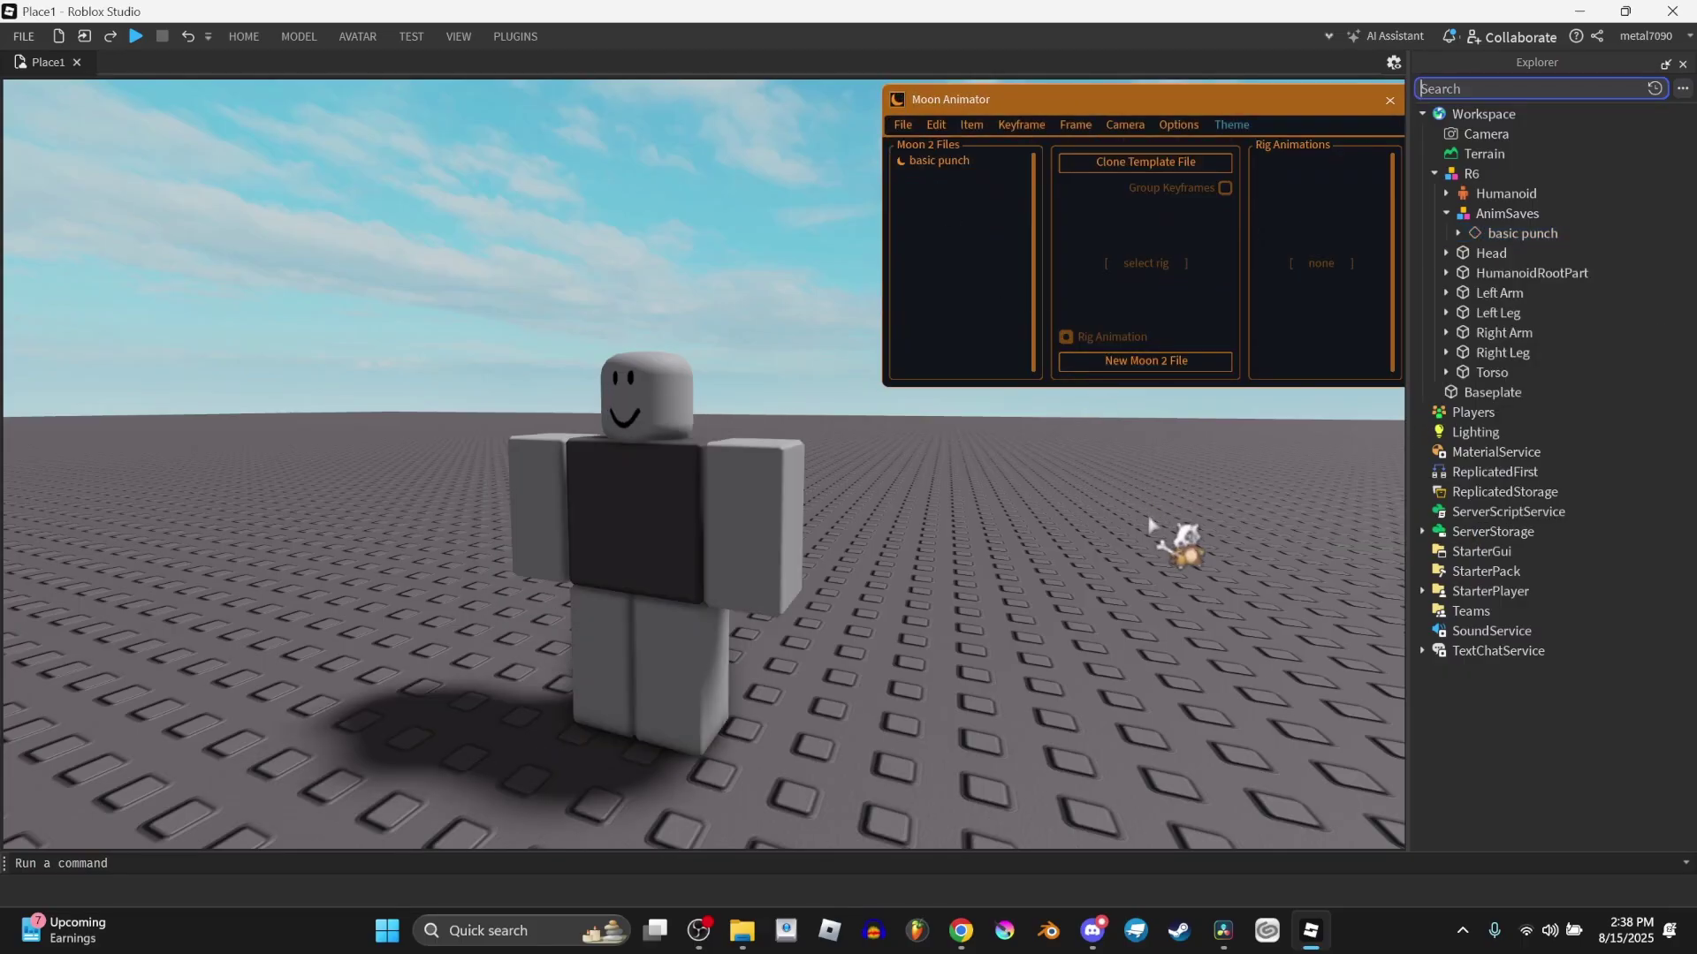
Step: Preview basic punch on the selected R6 rig, then deselect the rig
click(728, 478)
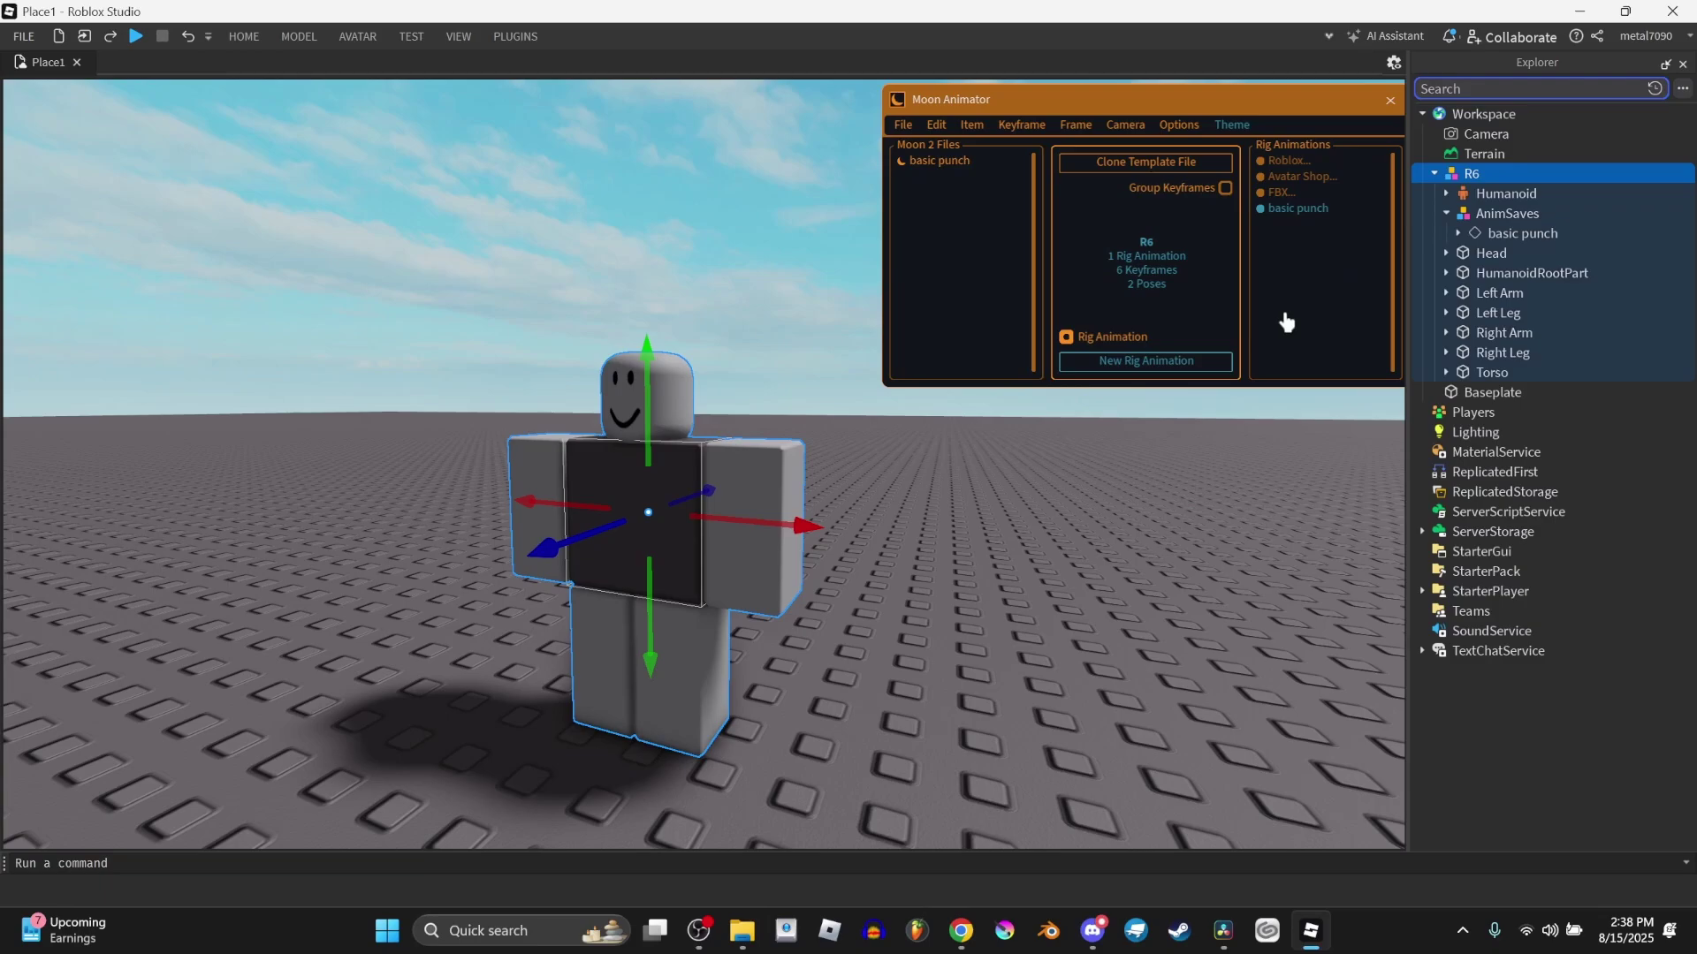
click(1290, 210)
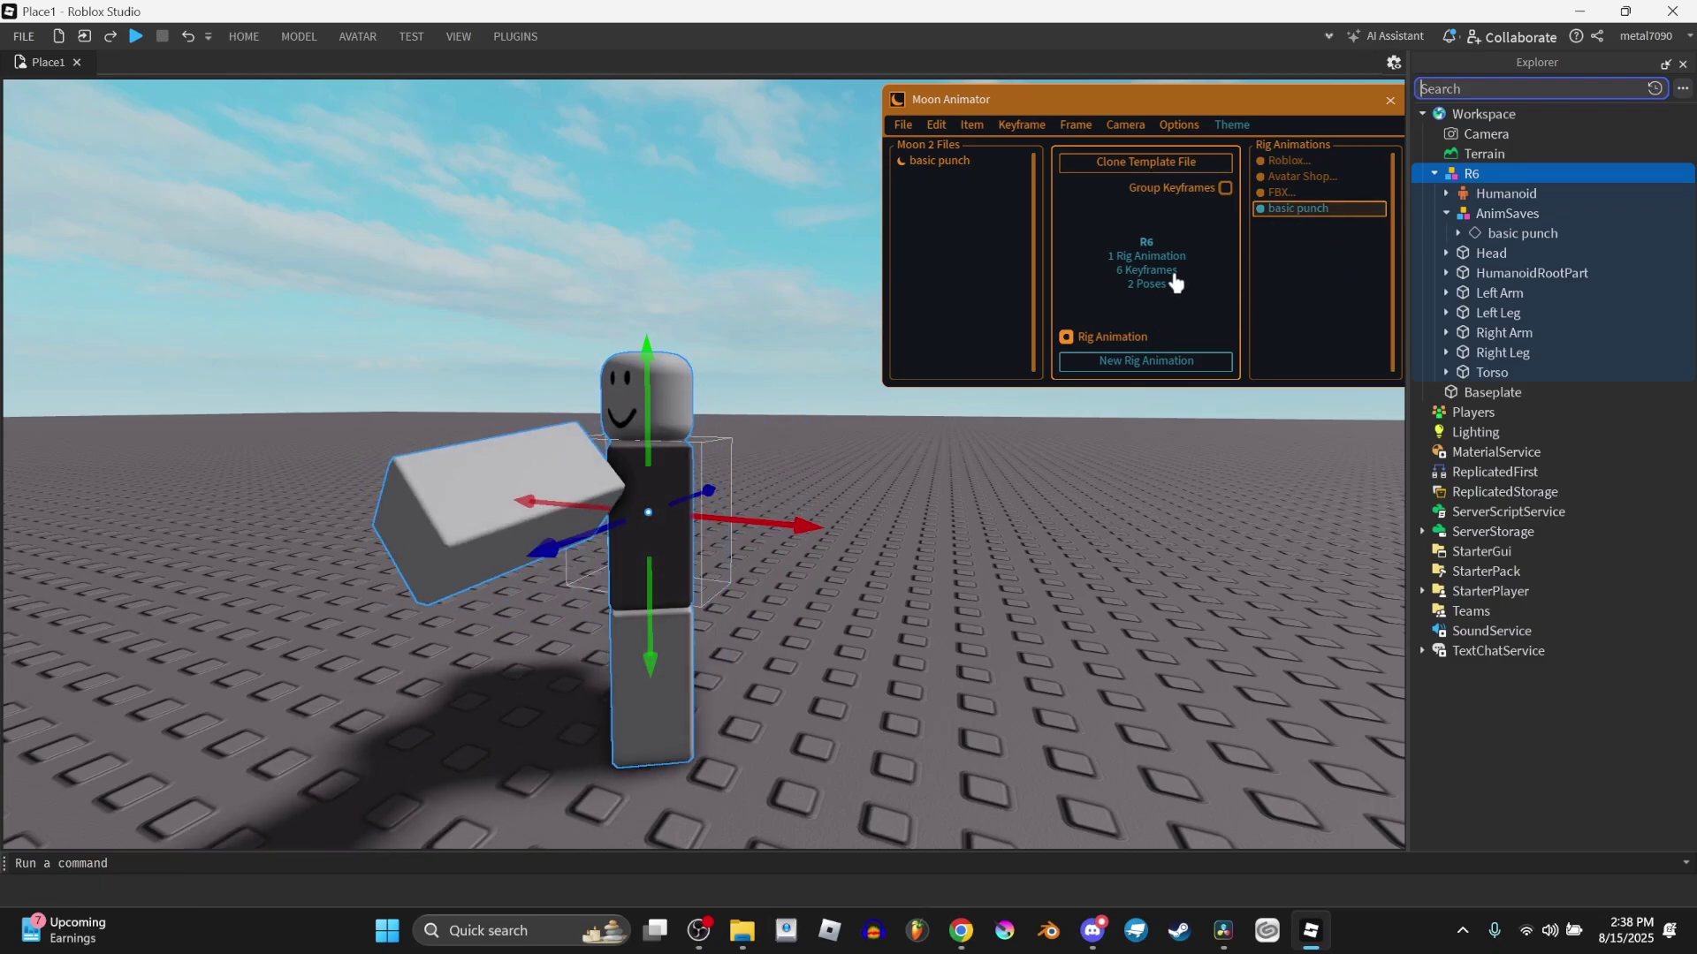
click(1089, 610)
Step: Add the 'R6 but red' rig to the new Untitled animation's timeline
key(s)
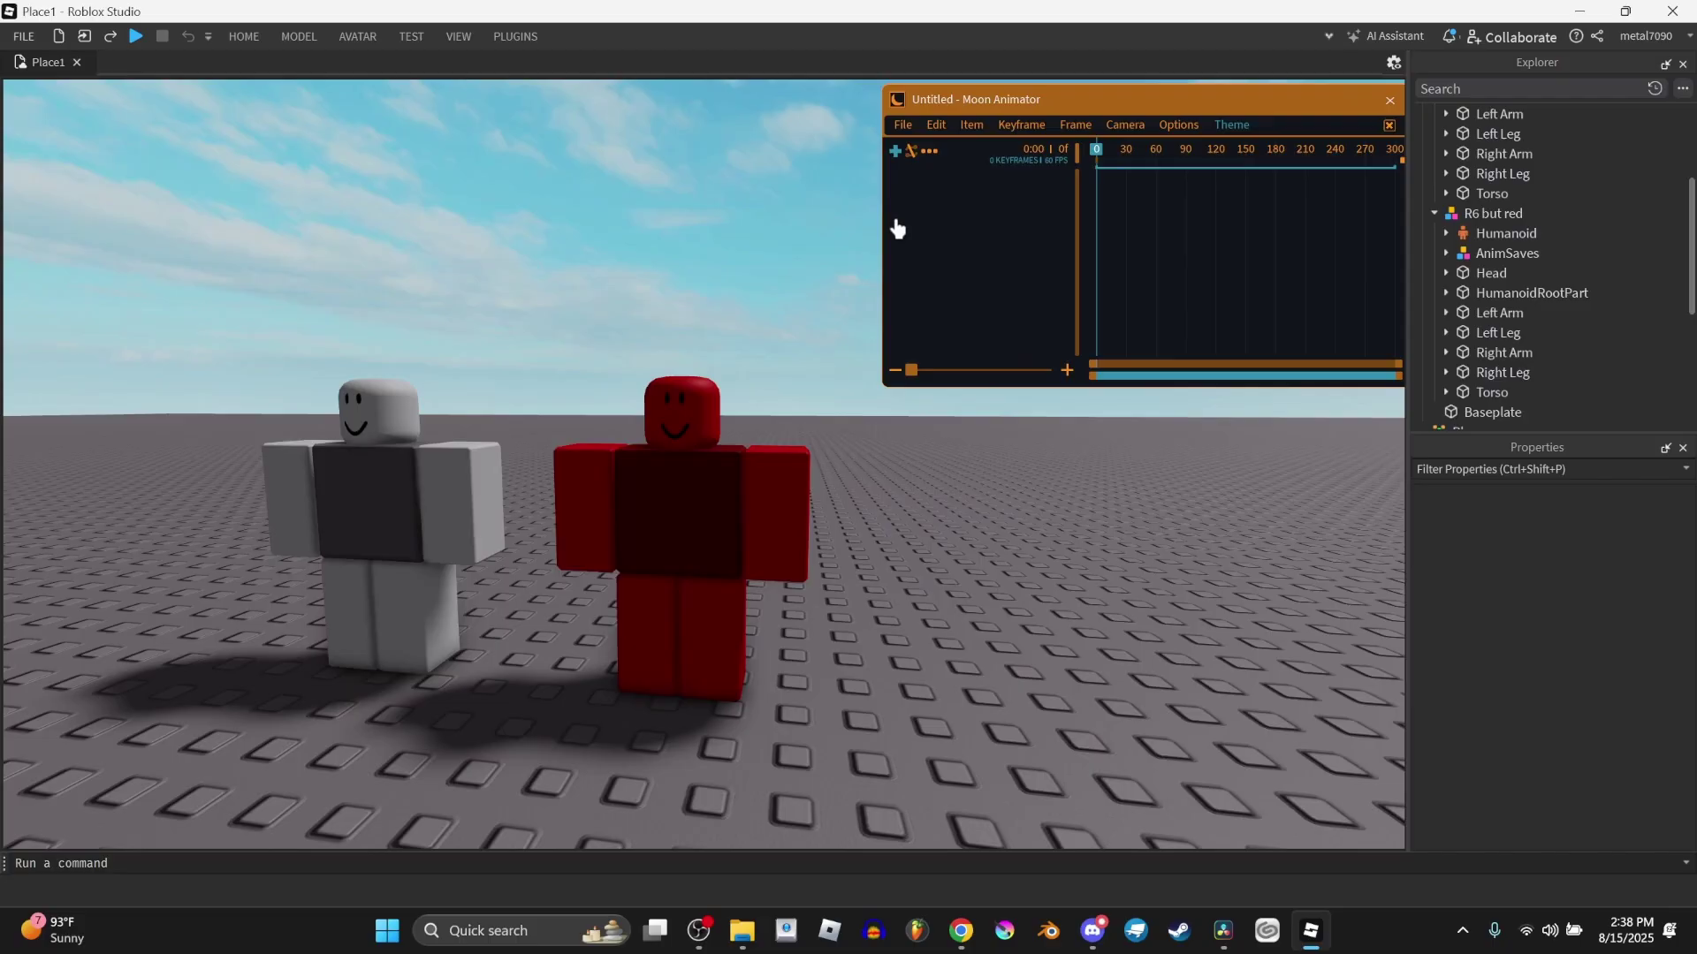
click(896, 152)
click(681, 503)
click(996, 422)
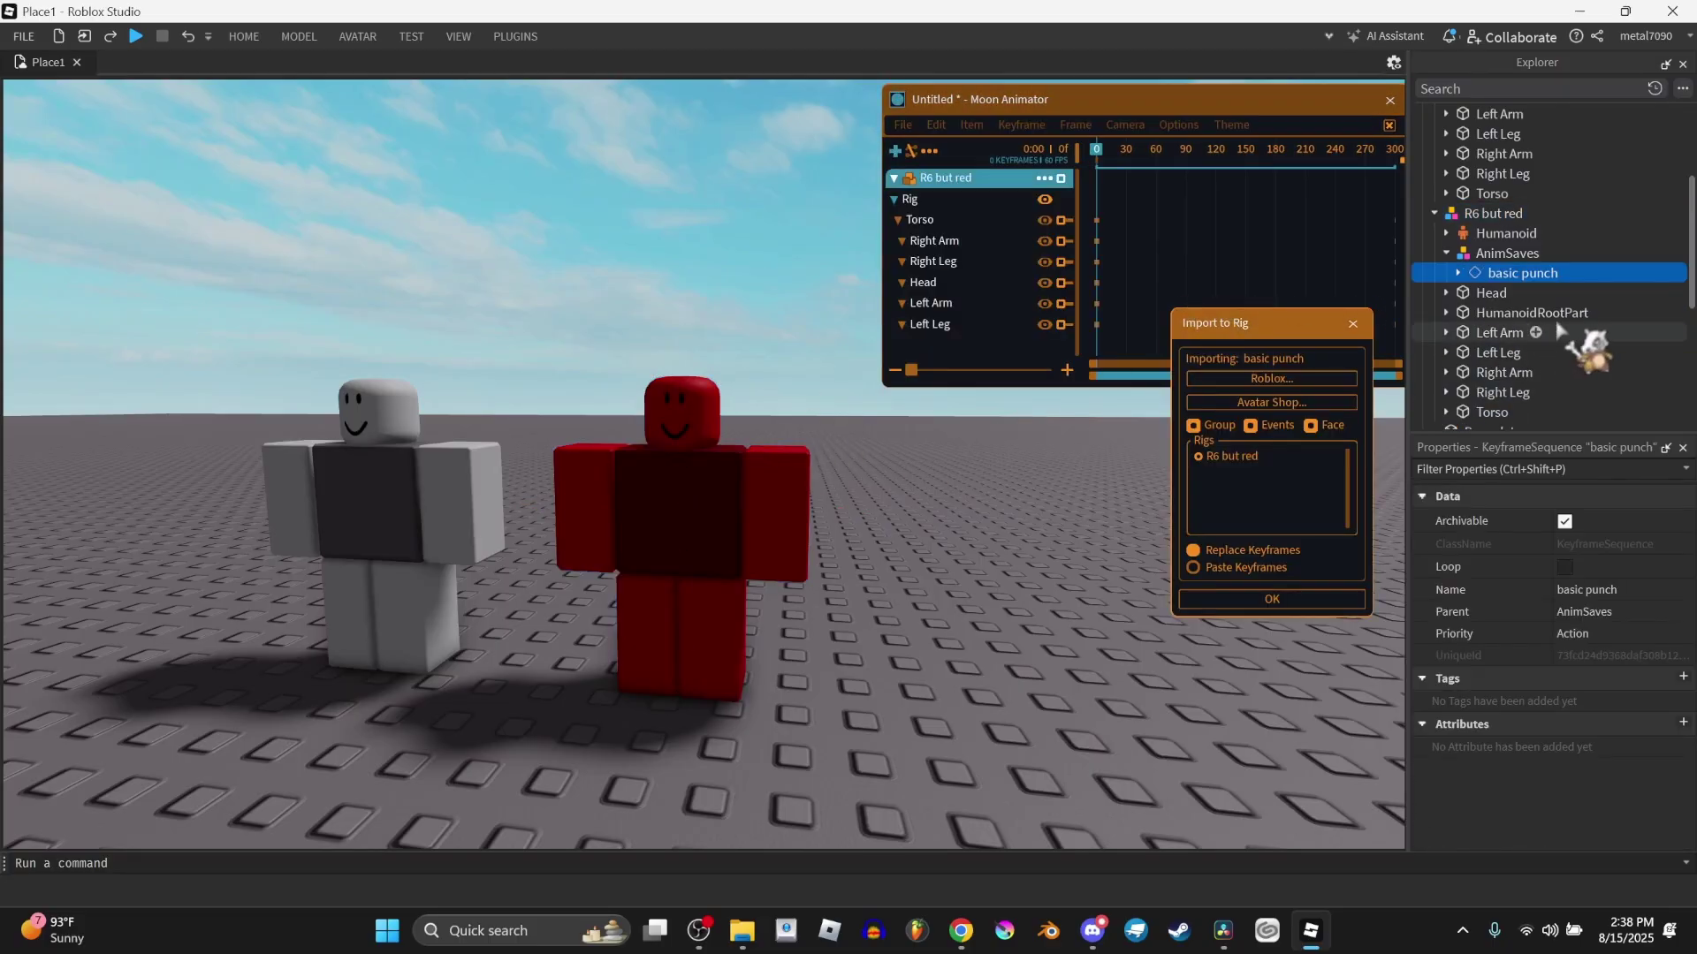
scroll(1538, 292, up, 3)
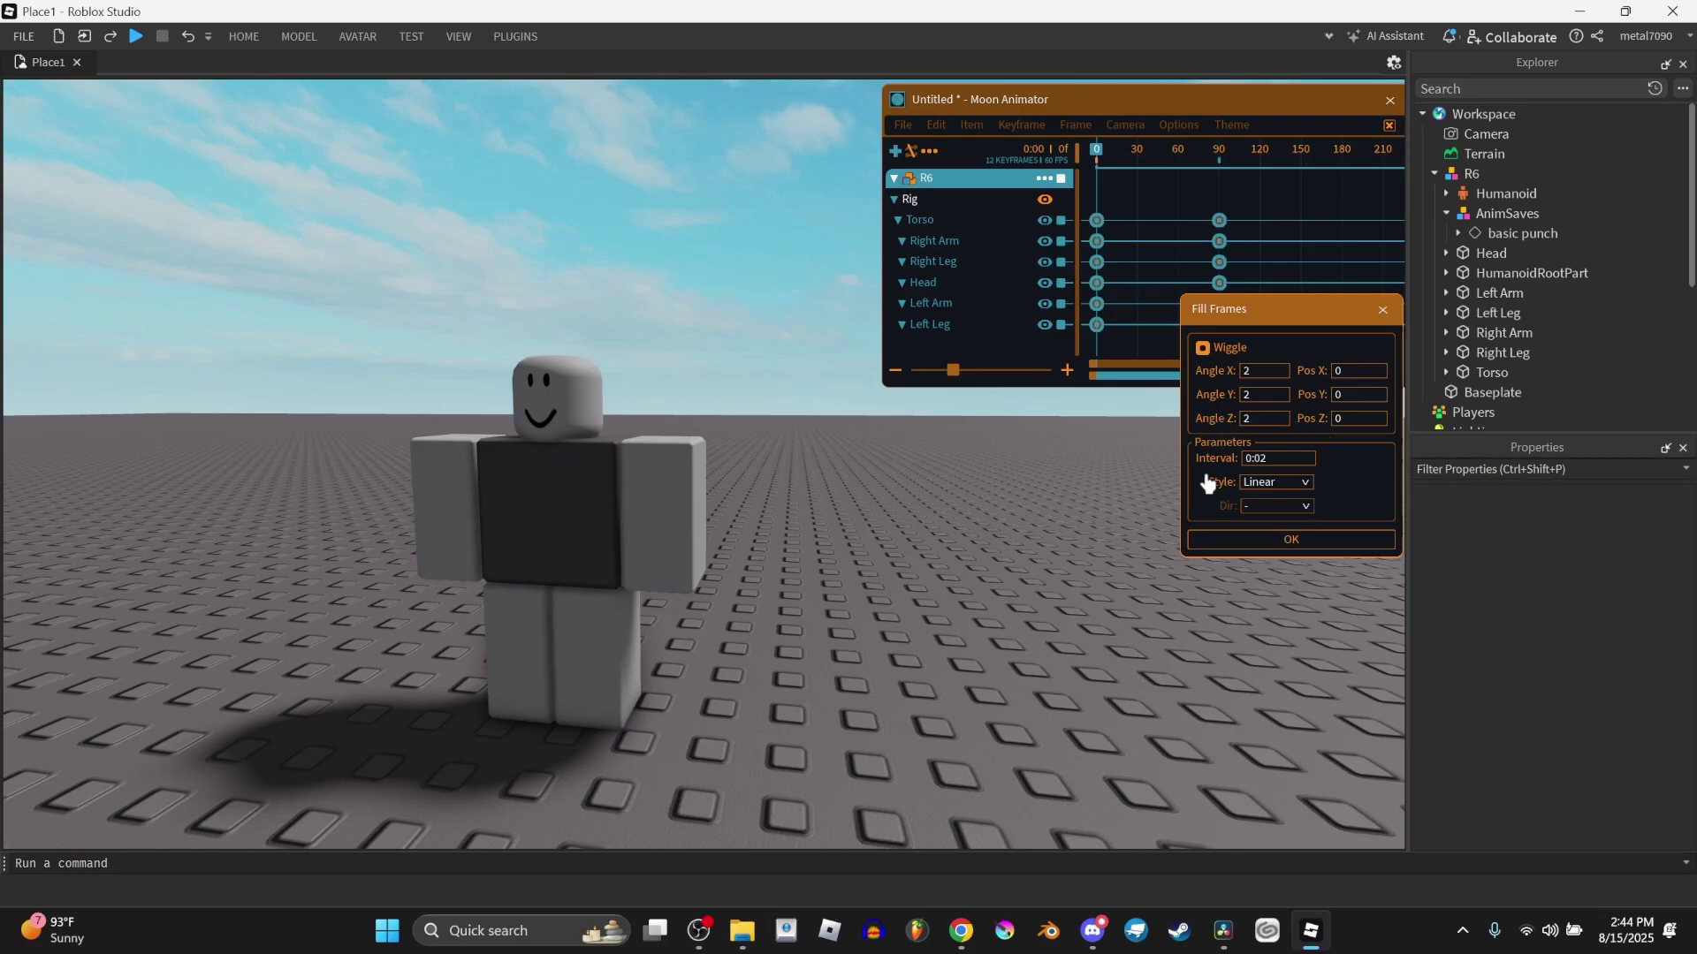
Step: Fill the R6 tracks with wiggle frames and repeat them to the end, giving 1356 keyframes
click(1291, 540)
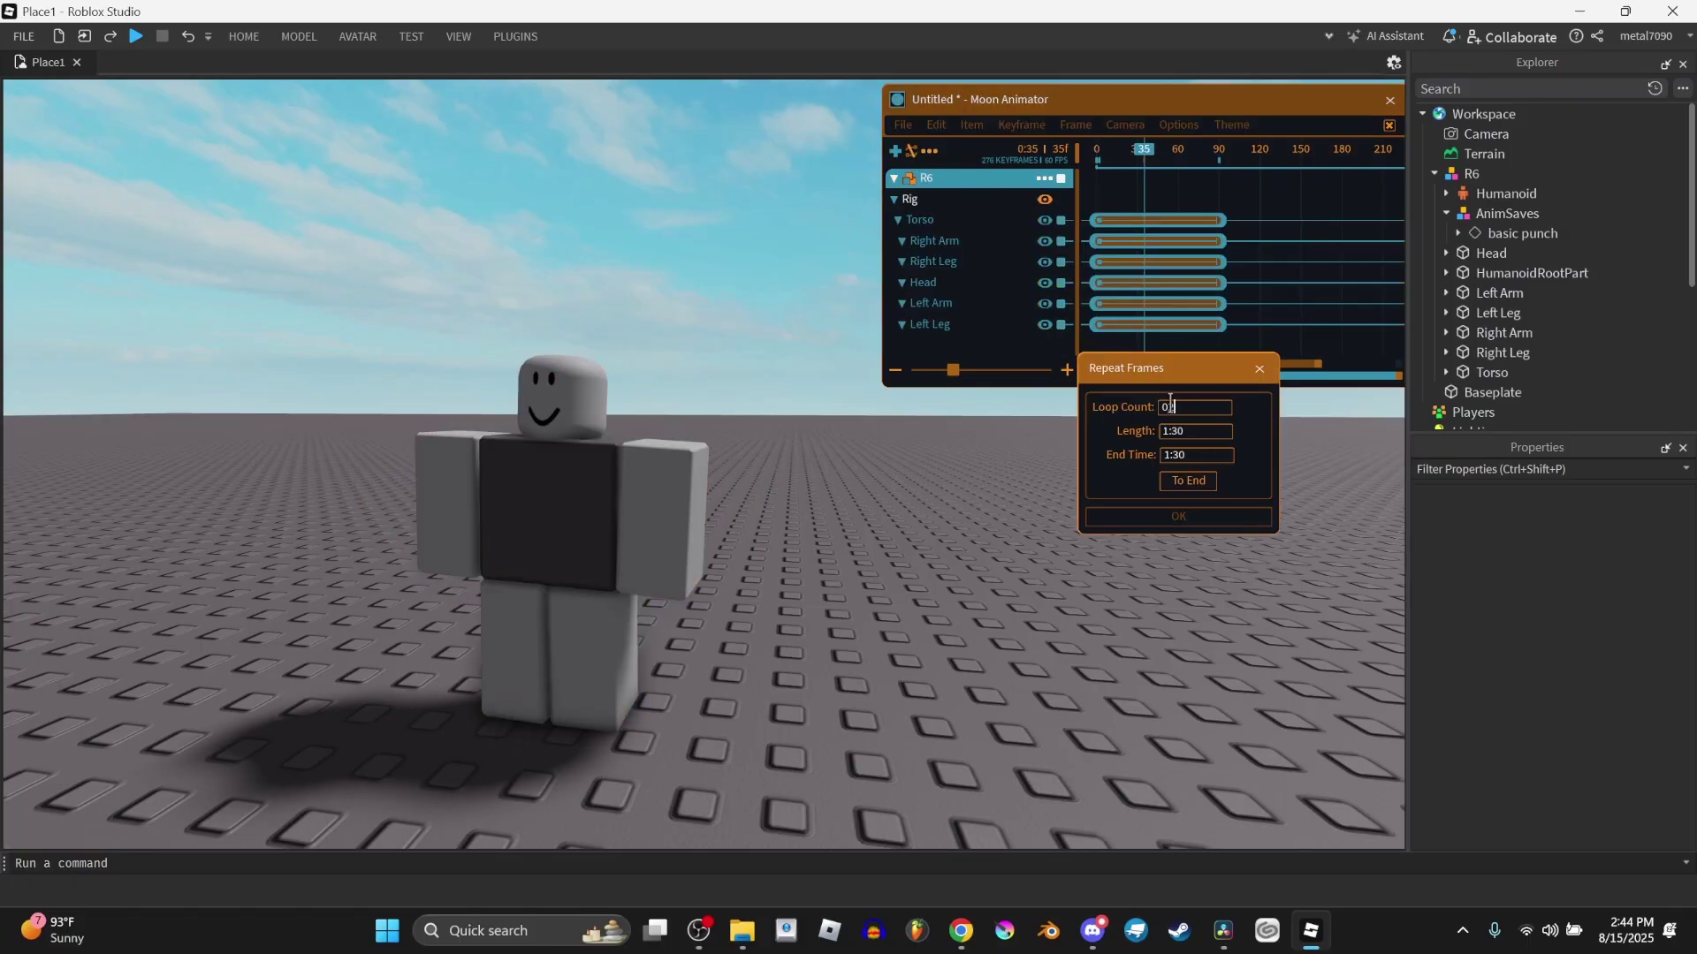
click(1192, 520)
Step: Stretch all the R6 keyframes by factor 200 to double their length
click(1231, 288)
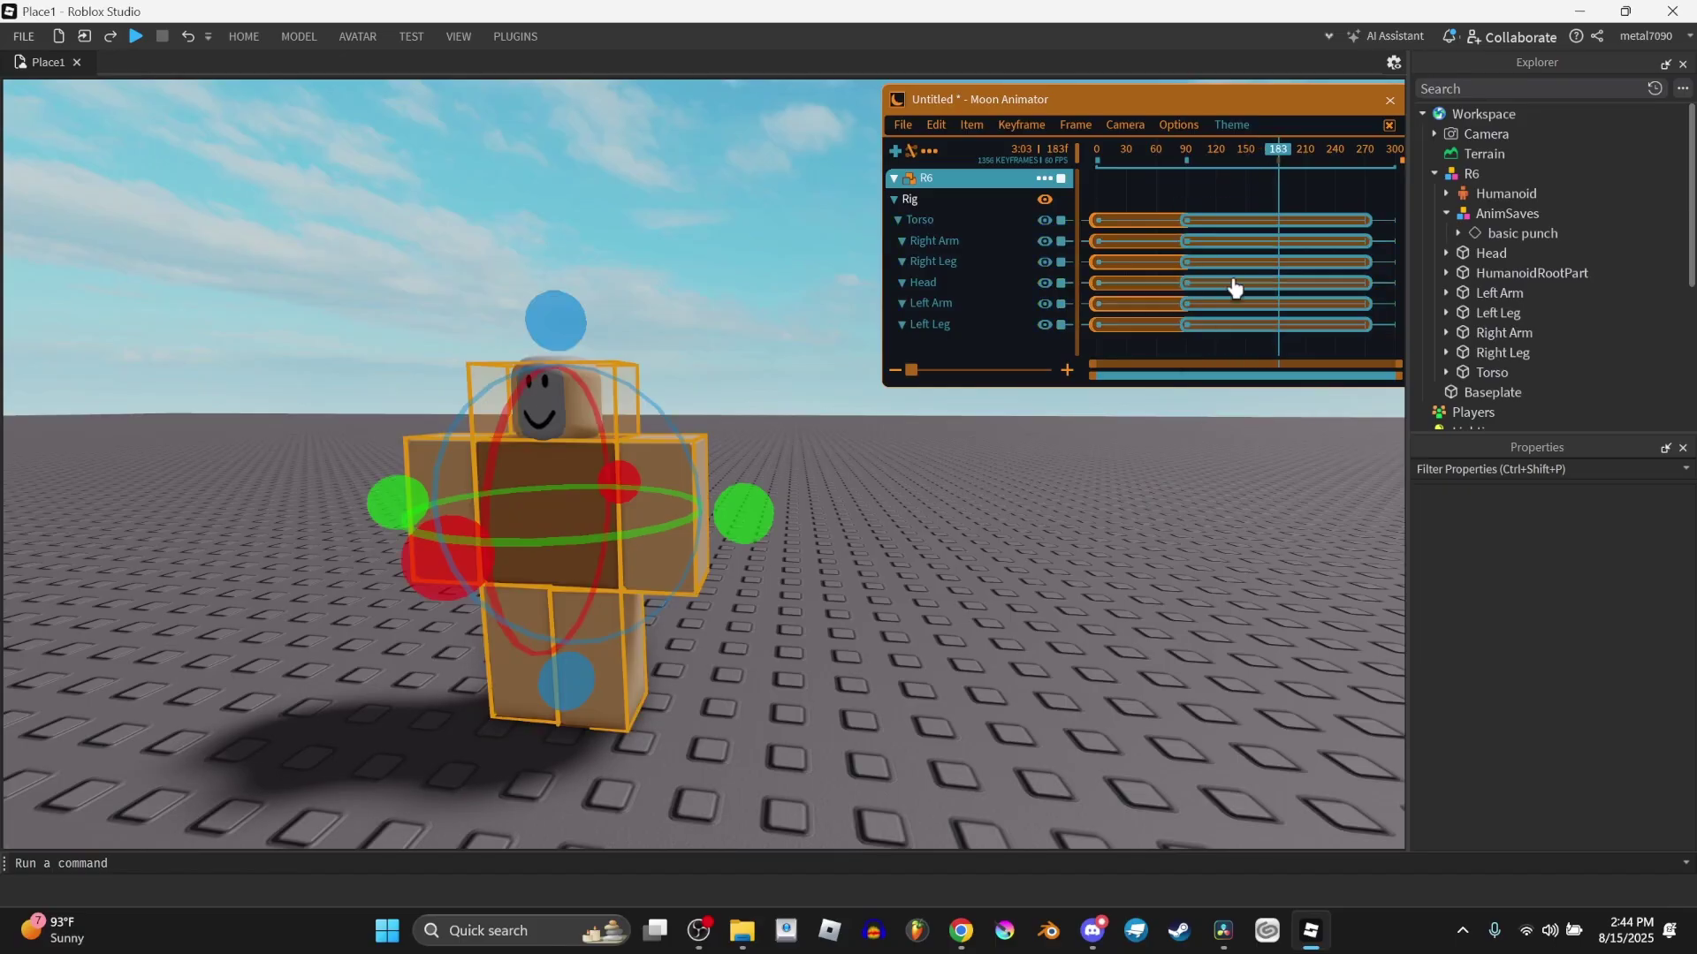
click(1276, 208)
drag(1280, 197, 1011, 401)
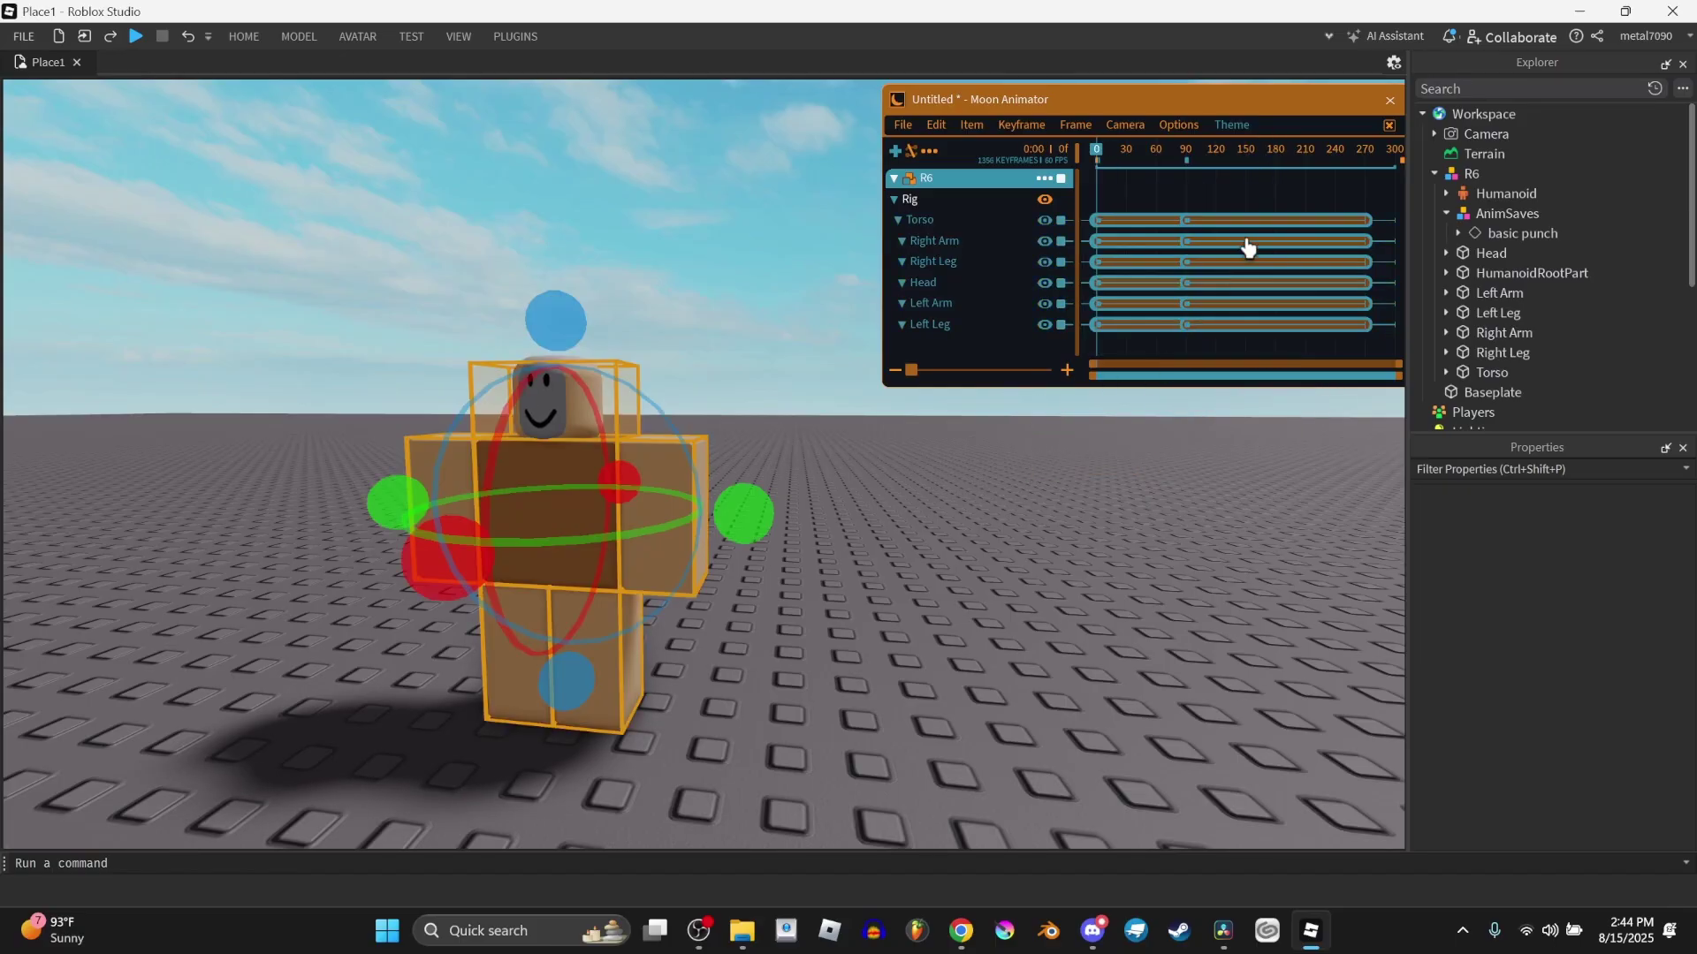
key(ctrl+t)
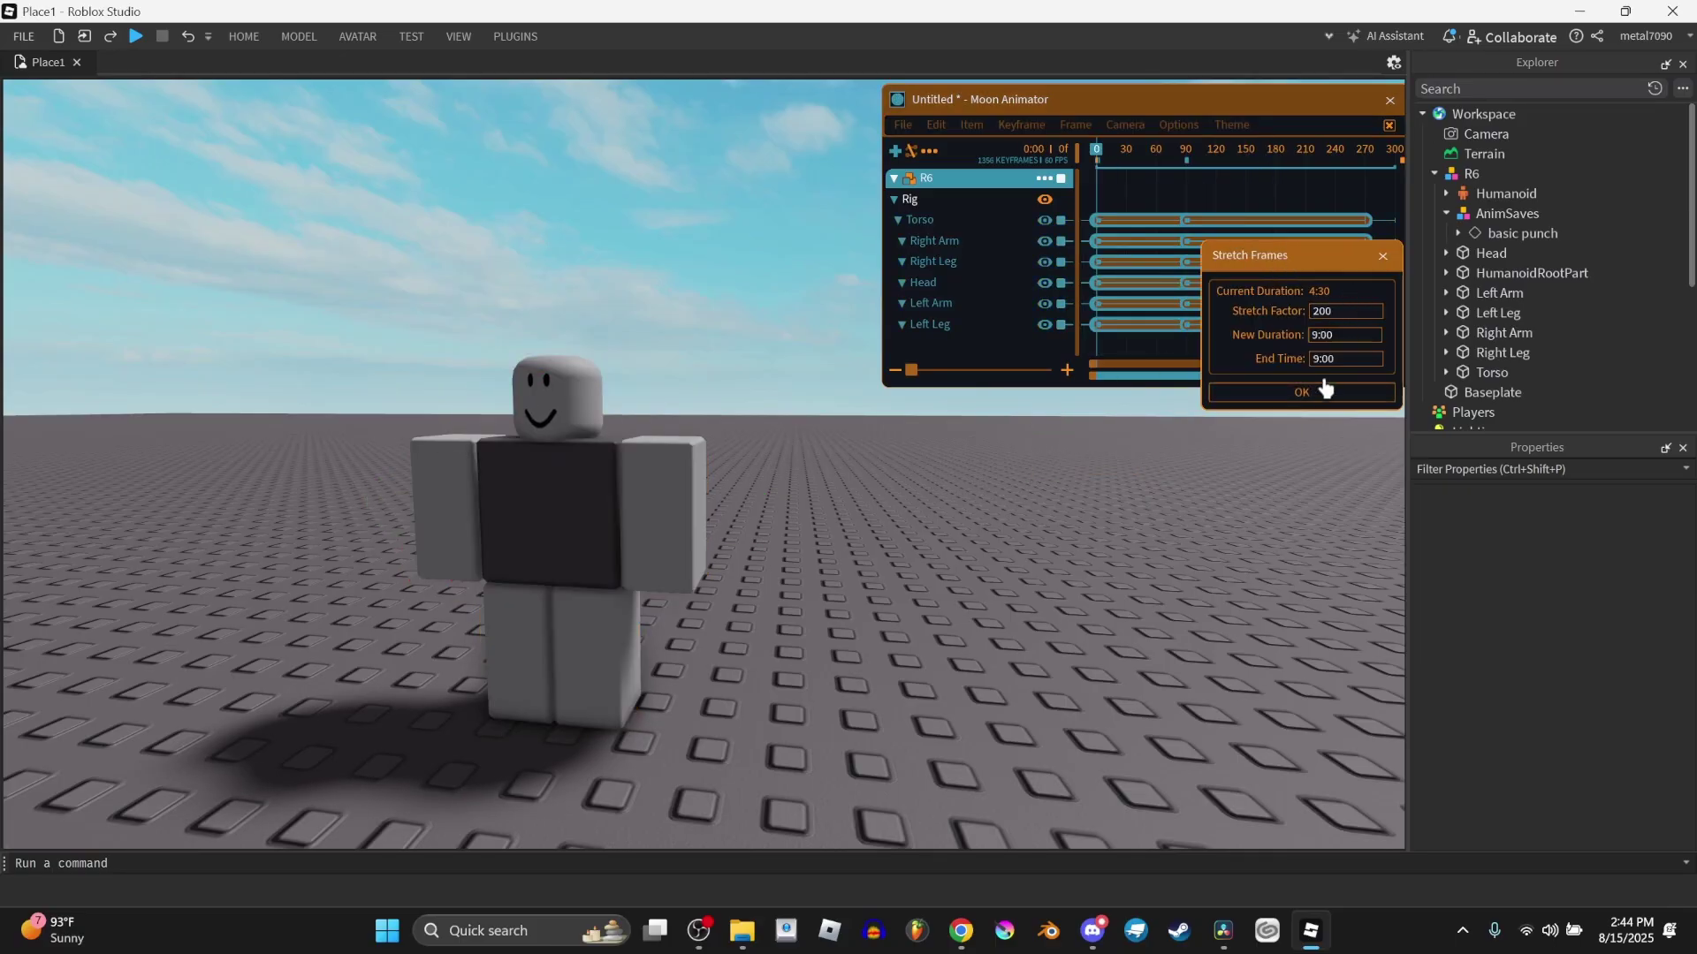
click(1326, 391)
Step: Ungroup the keyframes at frame 180 on all tracks
click(1231, 208)
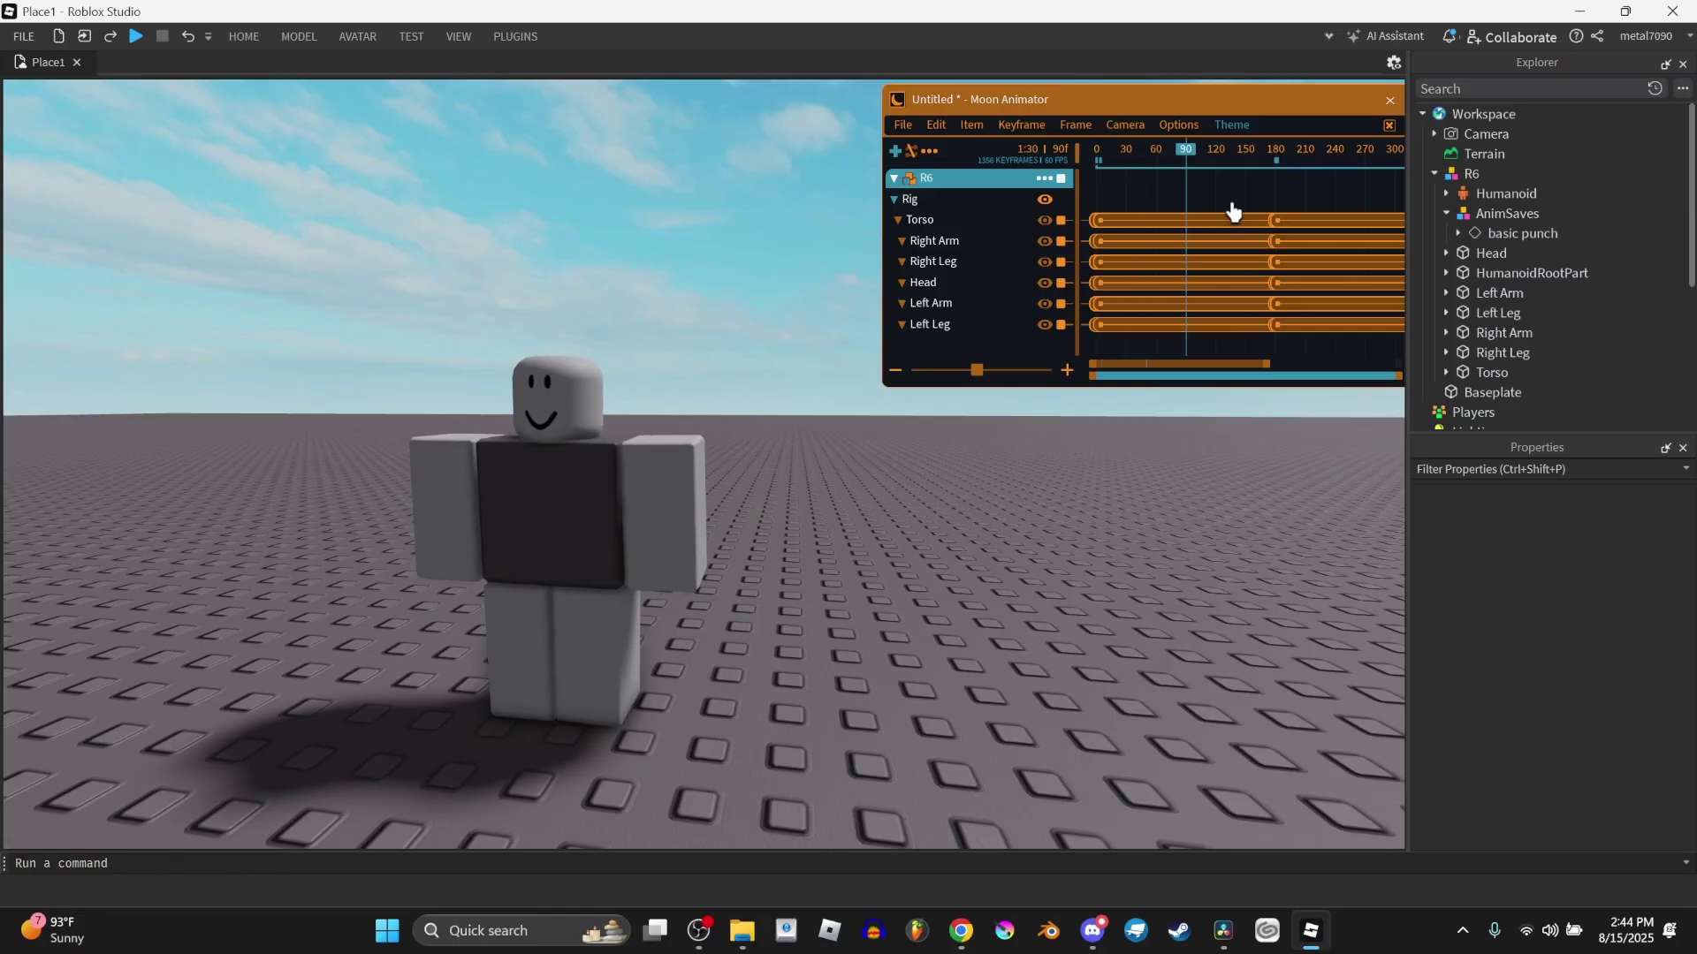
click(1232, 209)
drag(1221, 324, 1223, 320)
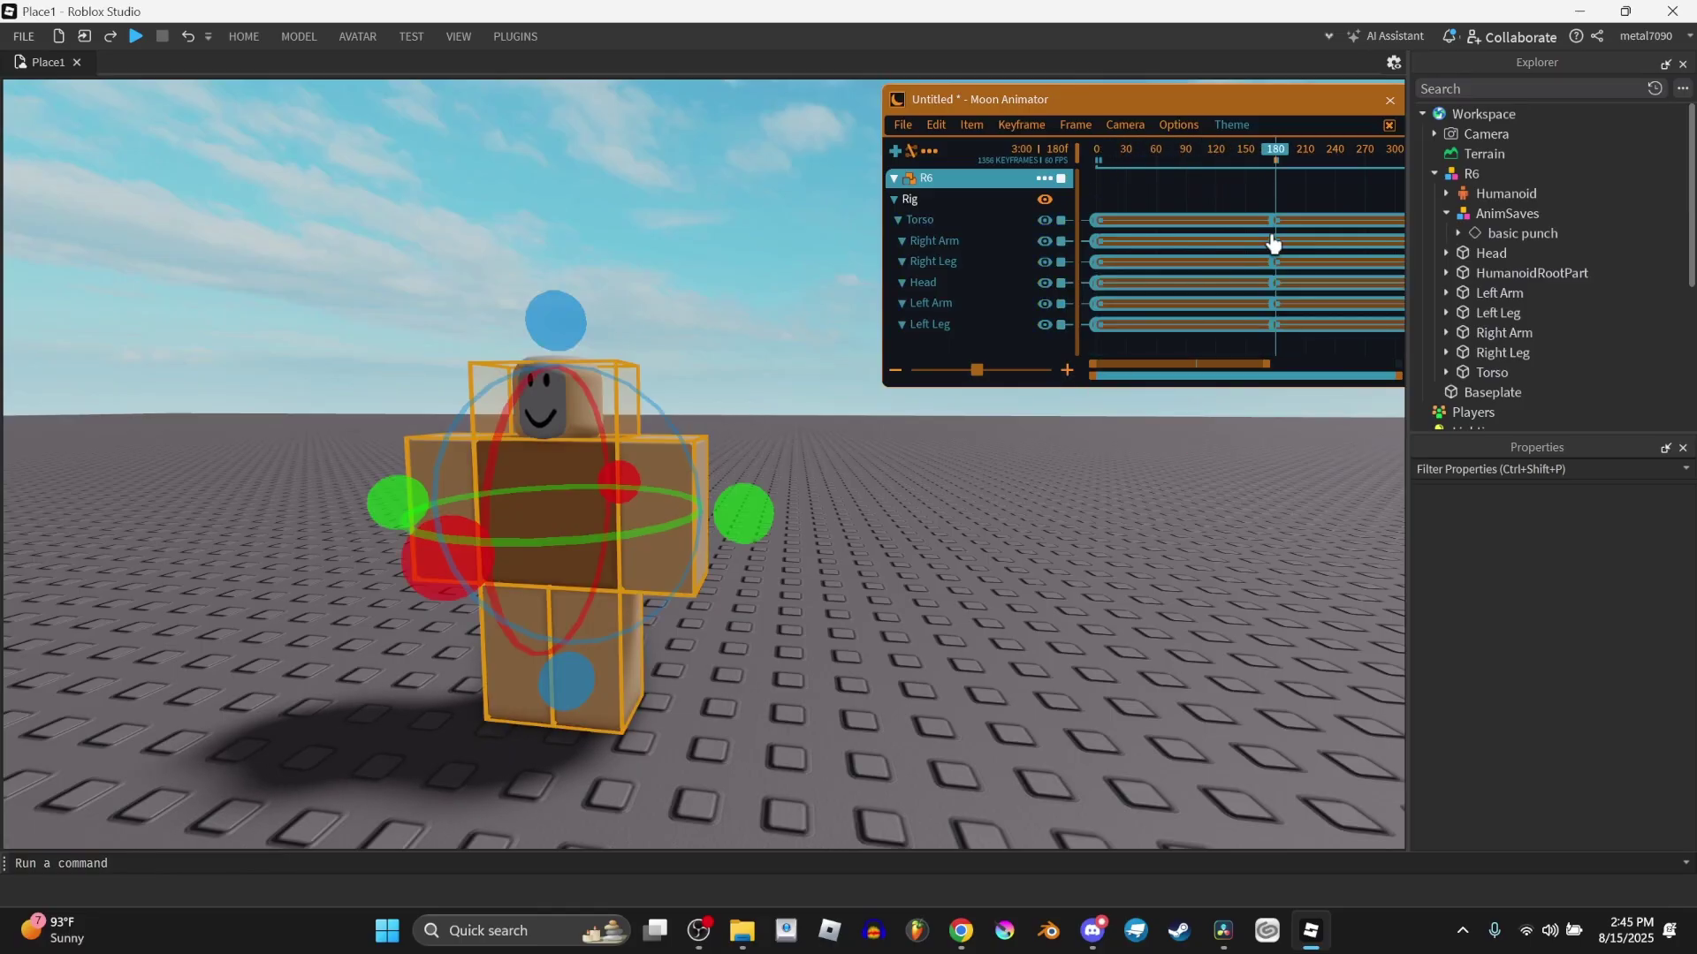
key(ctrl+shift+g)
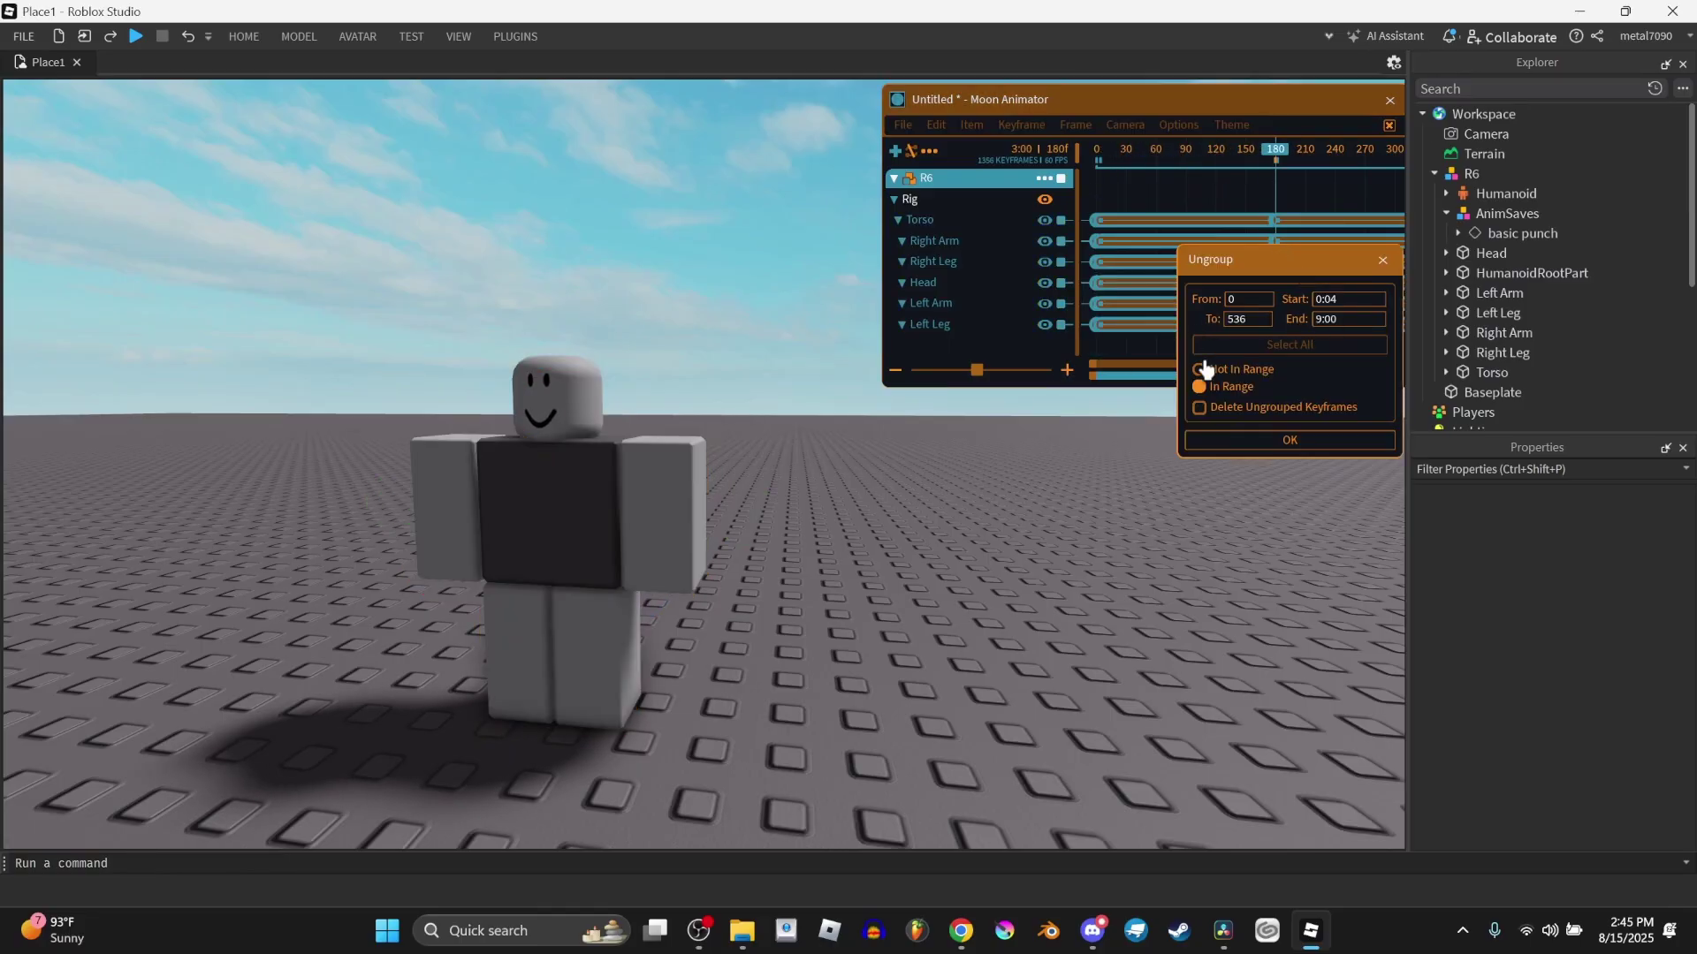
click(1385, 262)
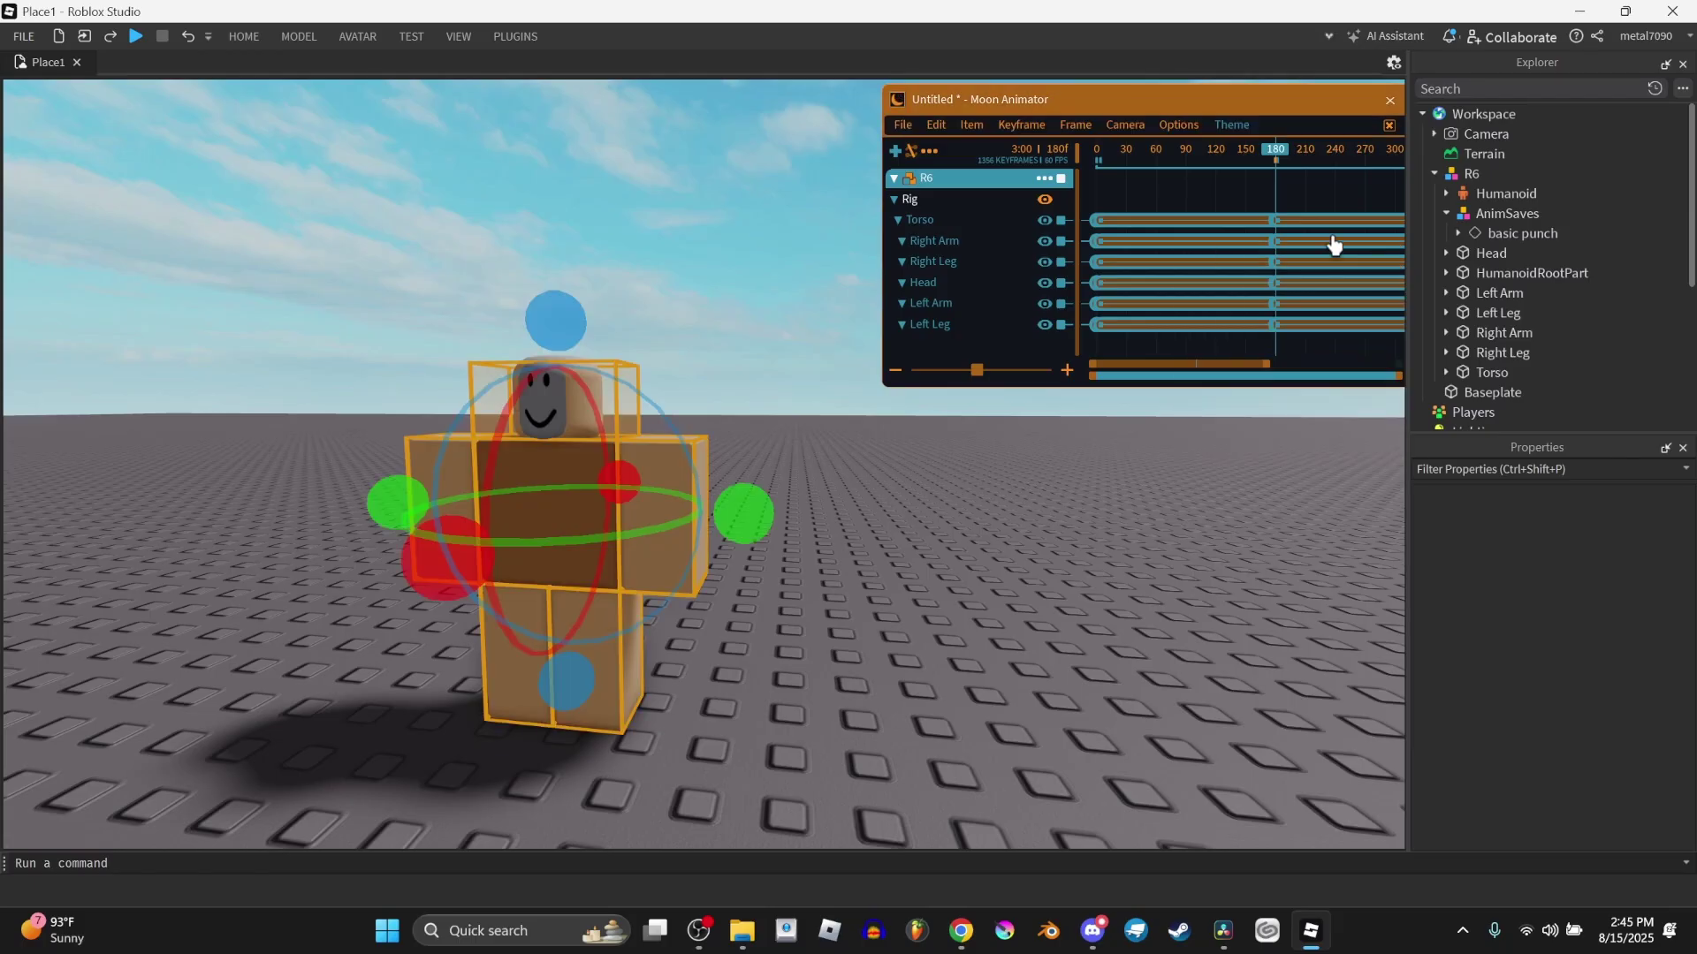
click(1345, 331)
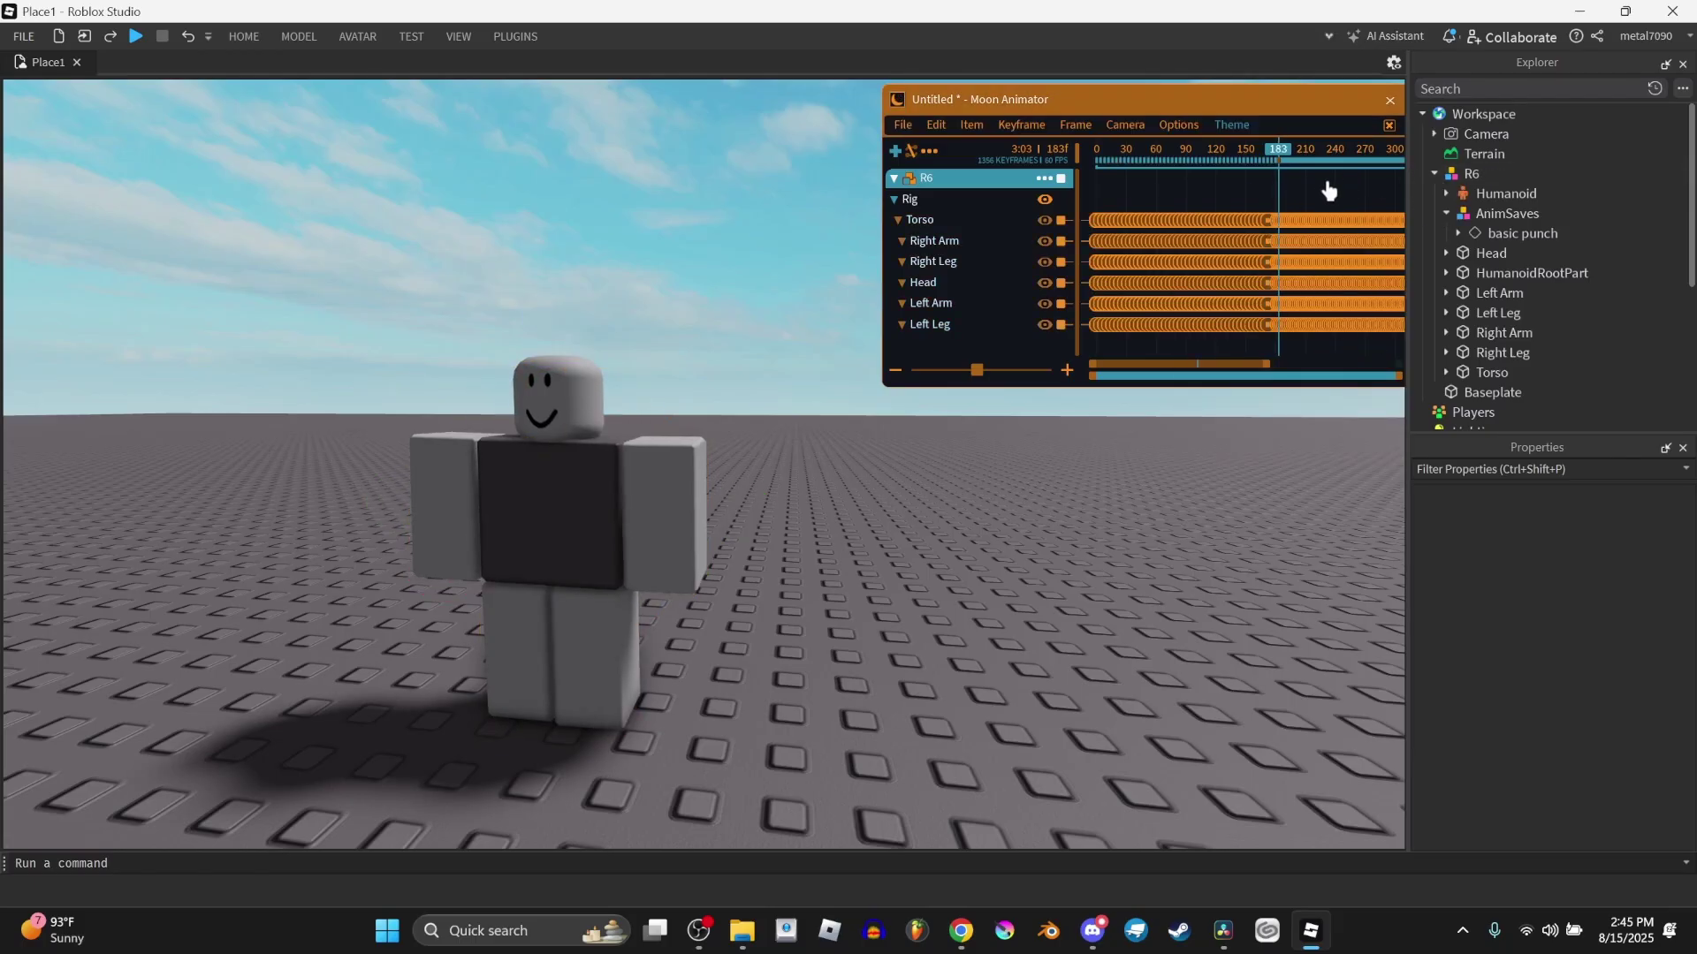
Step: Zoom the timeline out, select every keyframe and delete them all
drag(1307, 125, 1093, 160)
scroll(1159, 227, down, 2)
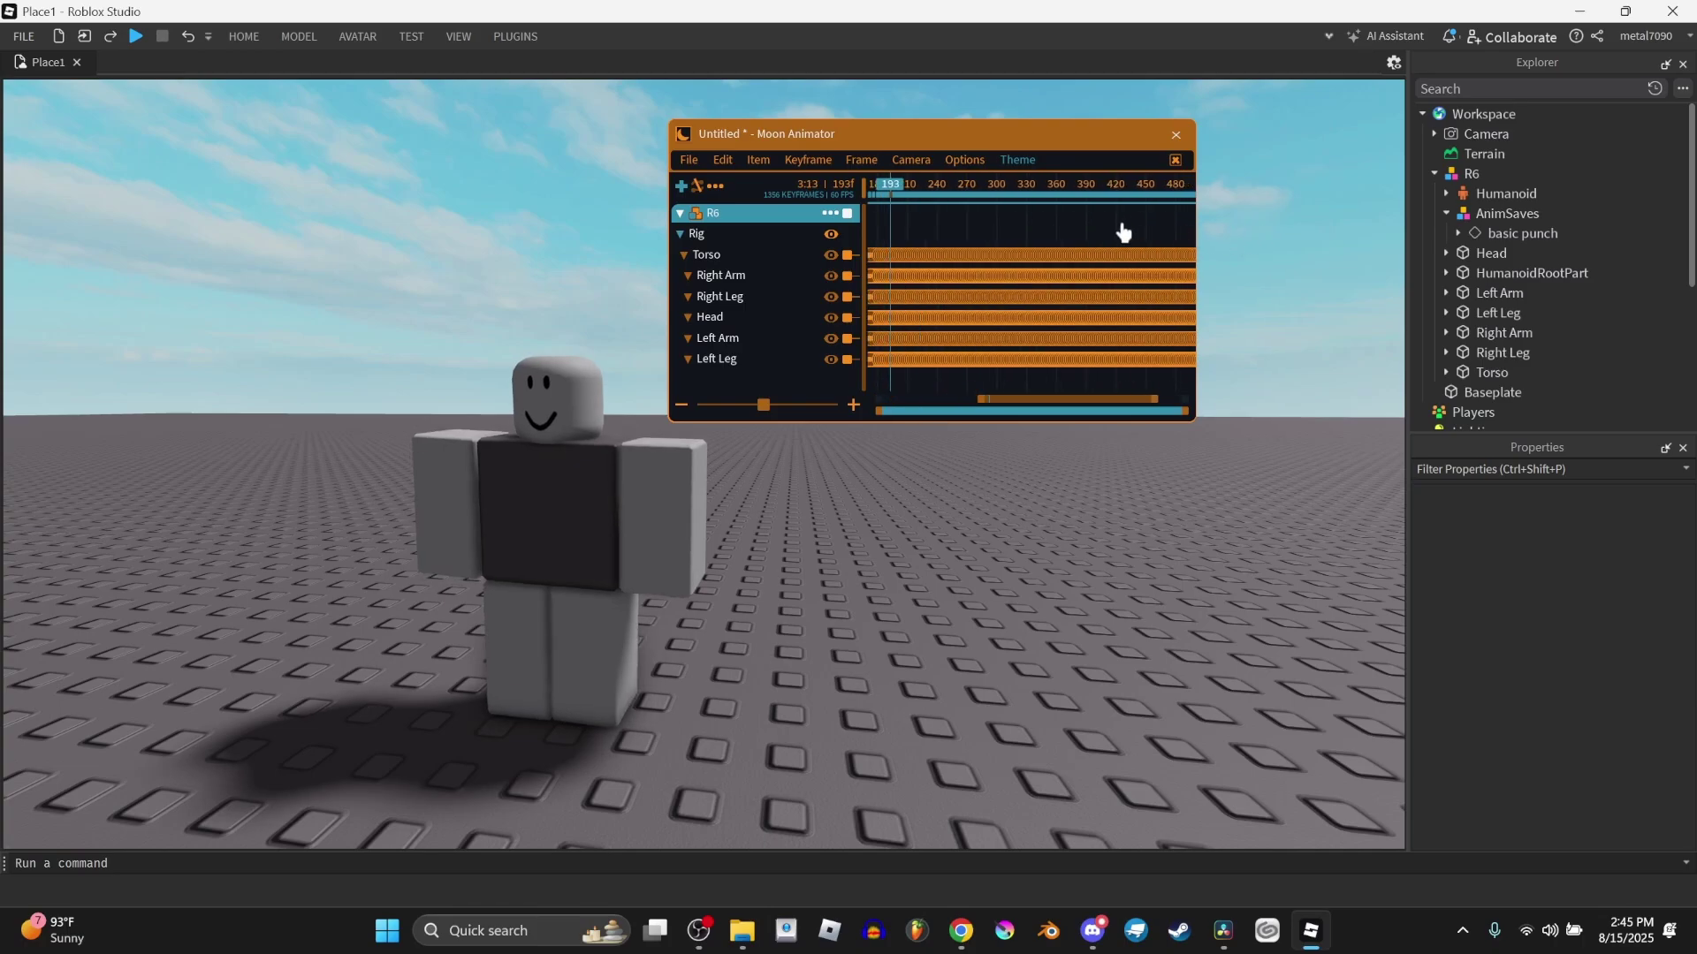
scroll(1018, 226, down, 3)
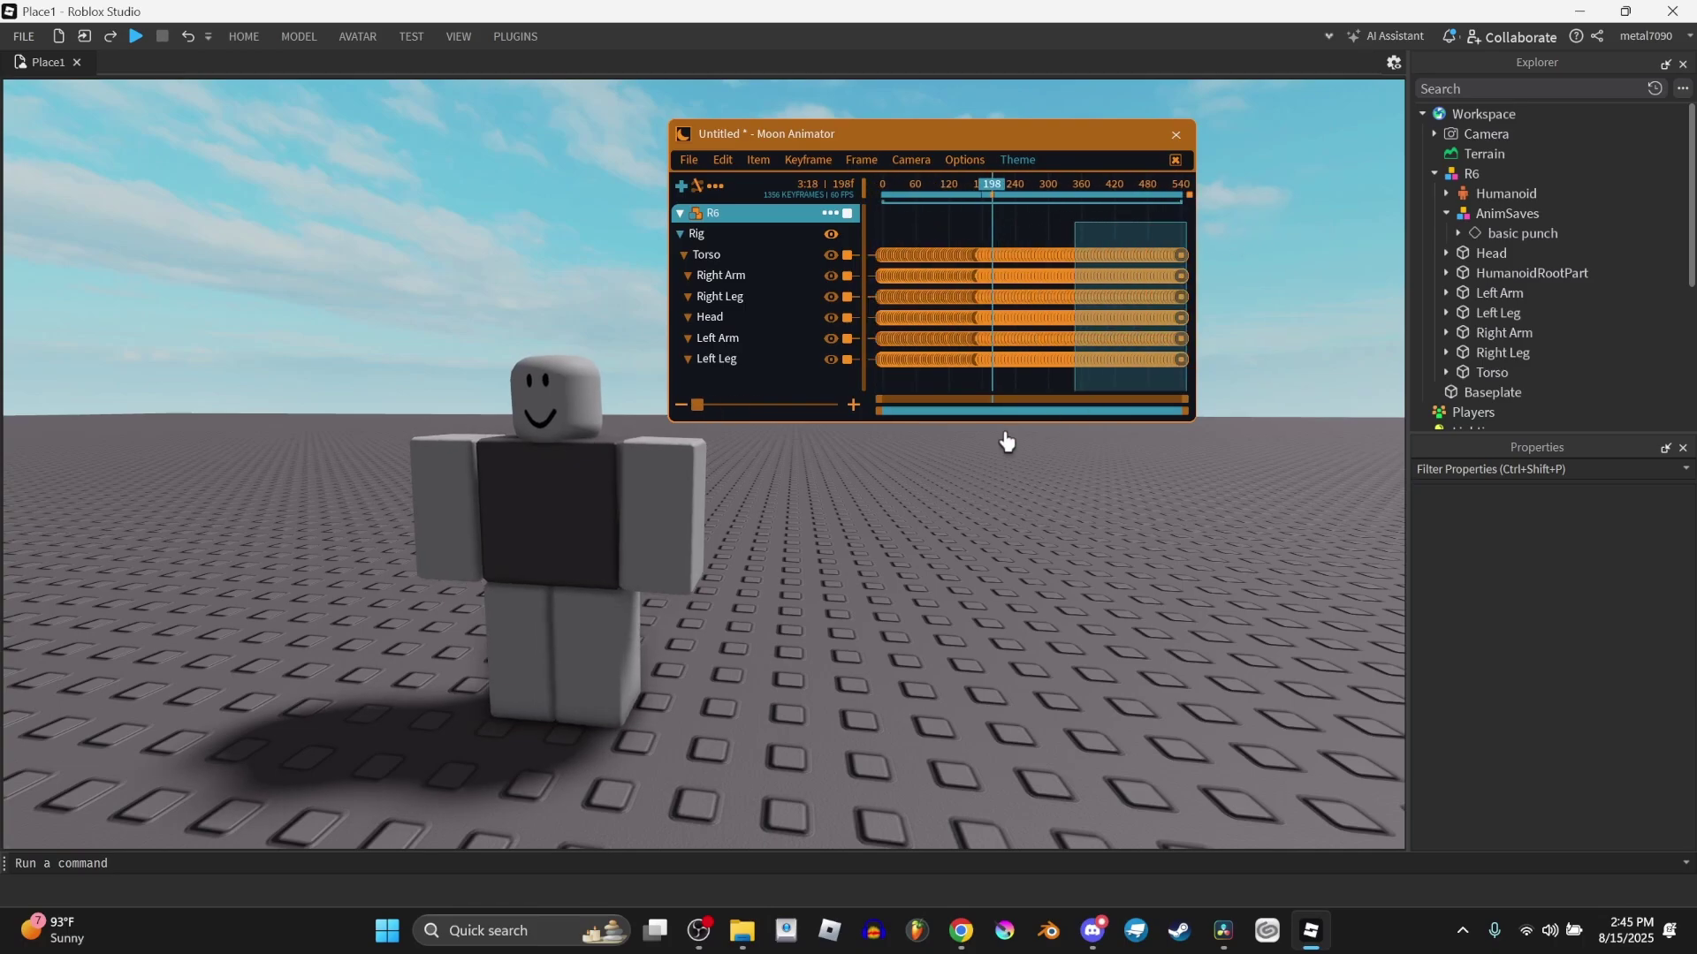
drag(1008, 442, 1000, 365)
click(1080, 248)
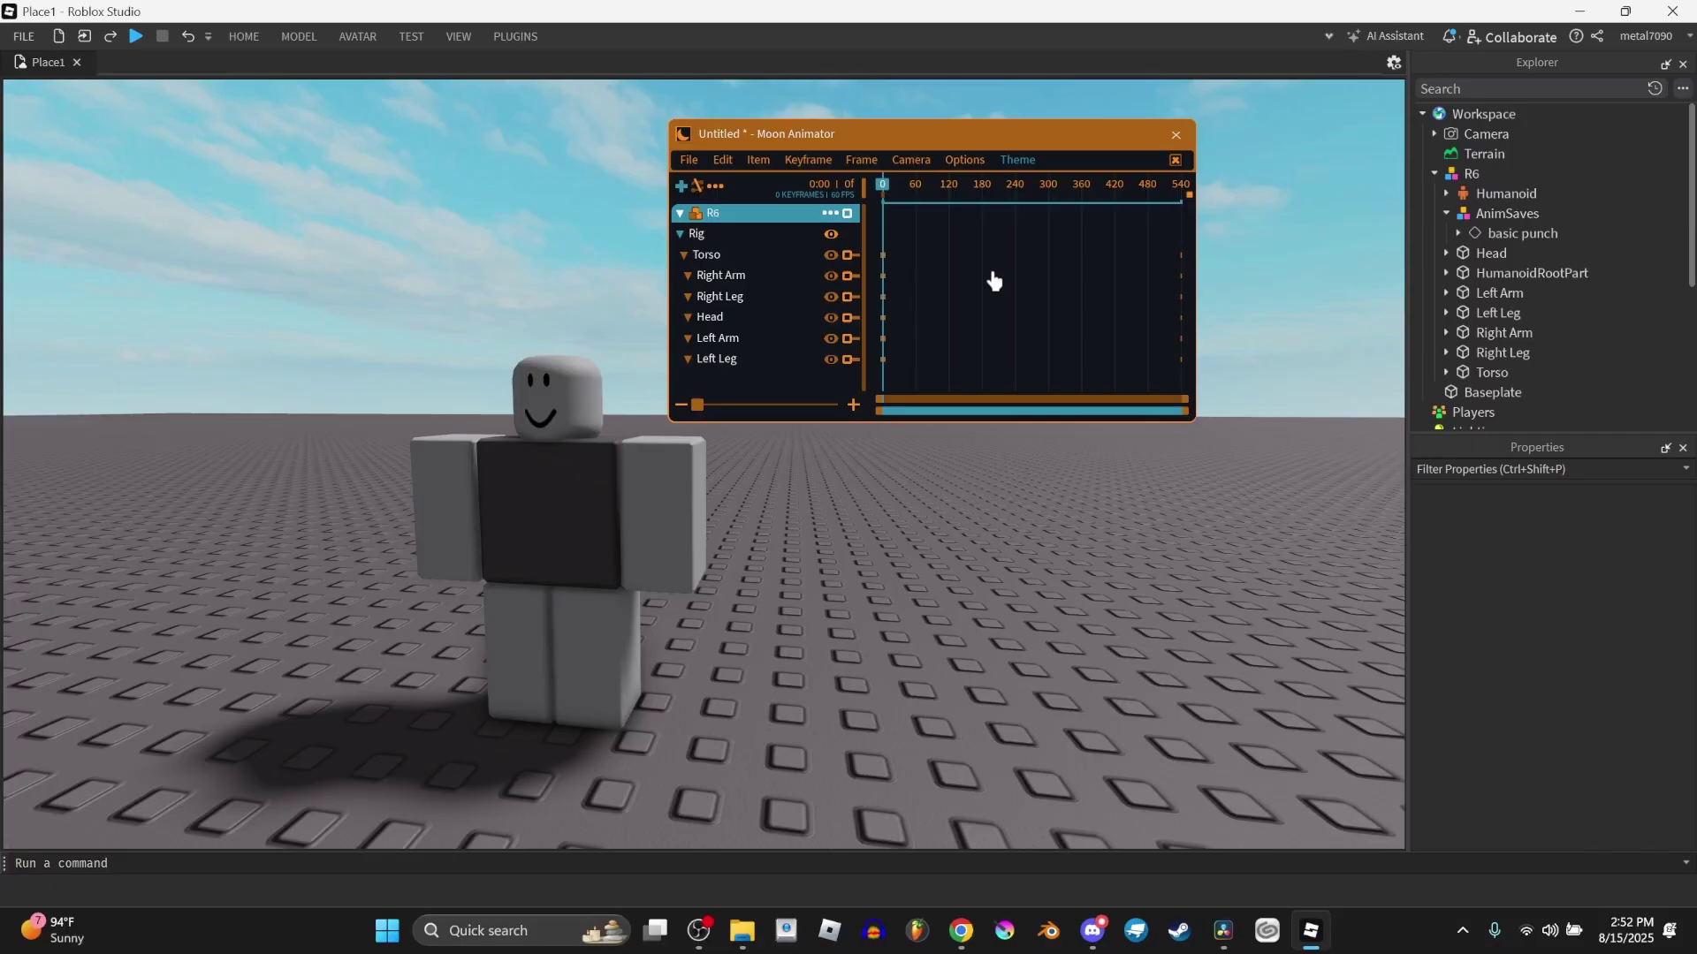
Step: Save the animation as 'fps' and view its Animation Settings (24 FPS, 22:12 size)
click(690, 161)
click(742, 205)
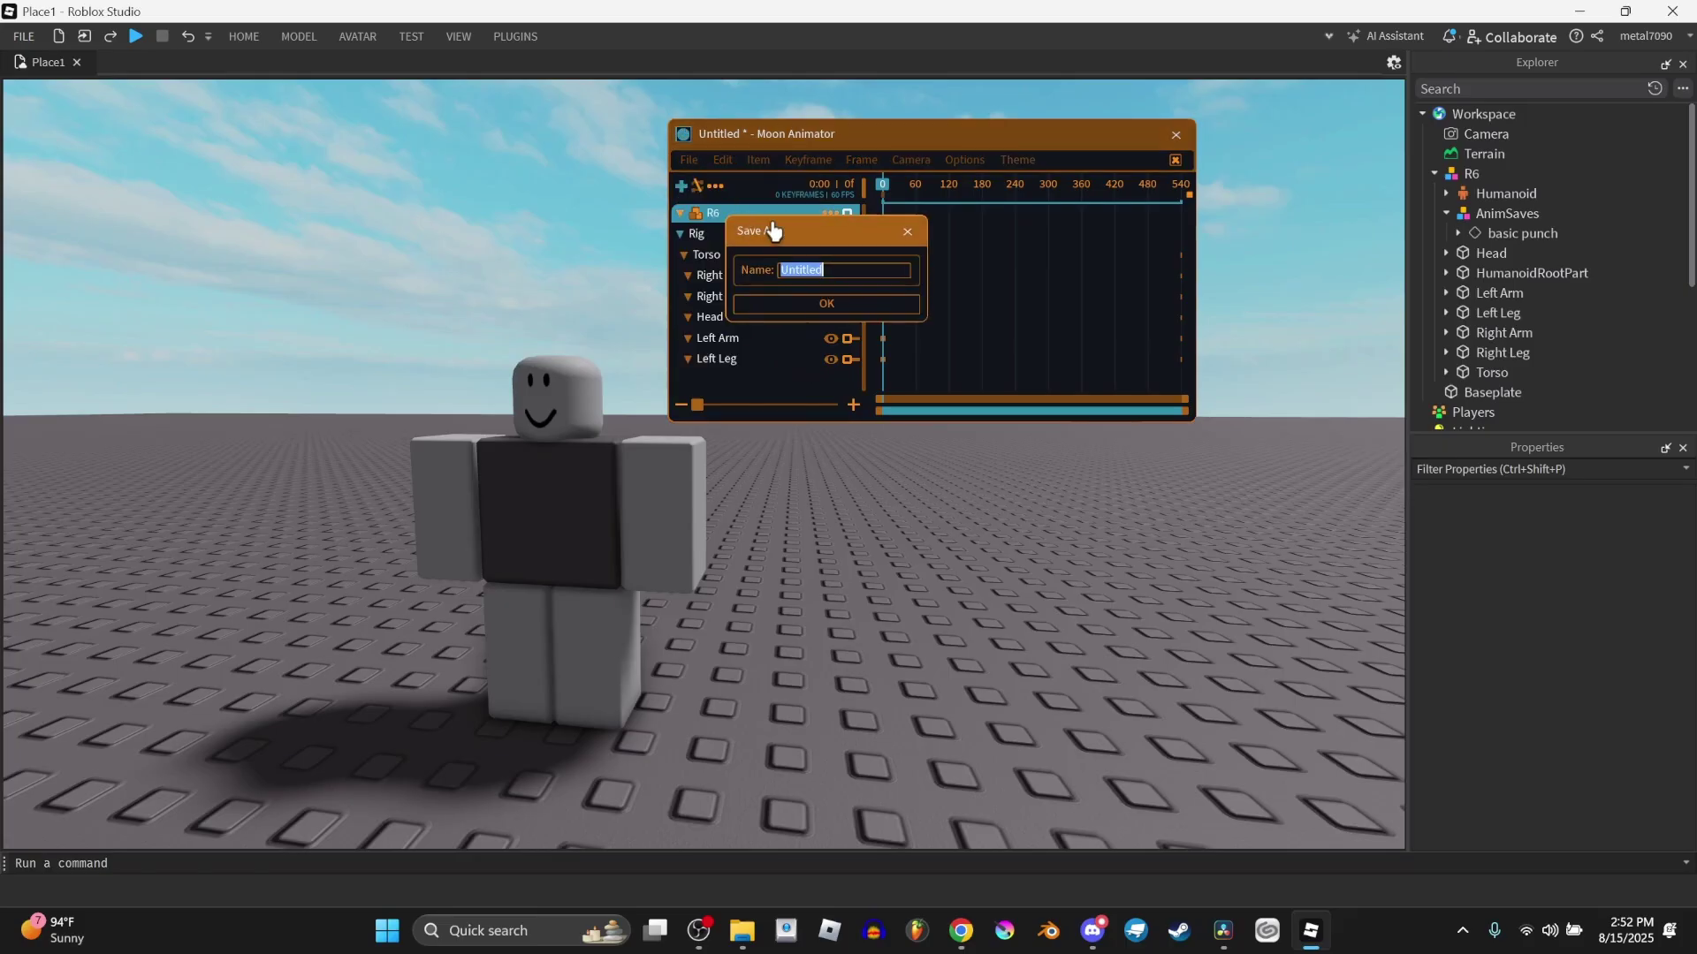
key(Return)
click(689, 161)
click(796, 261)
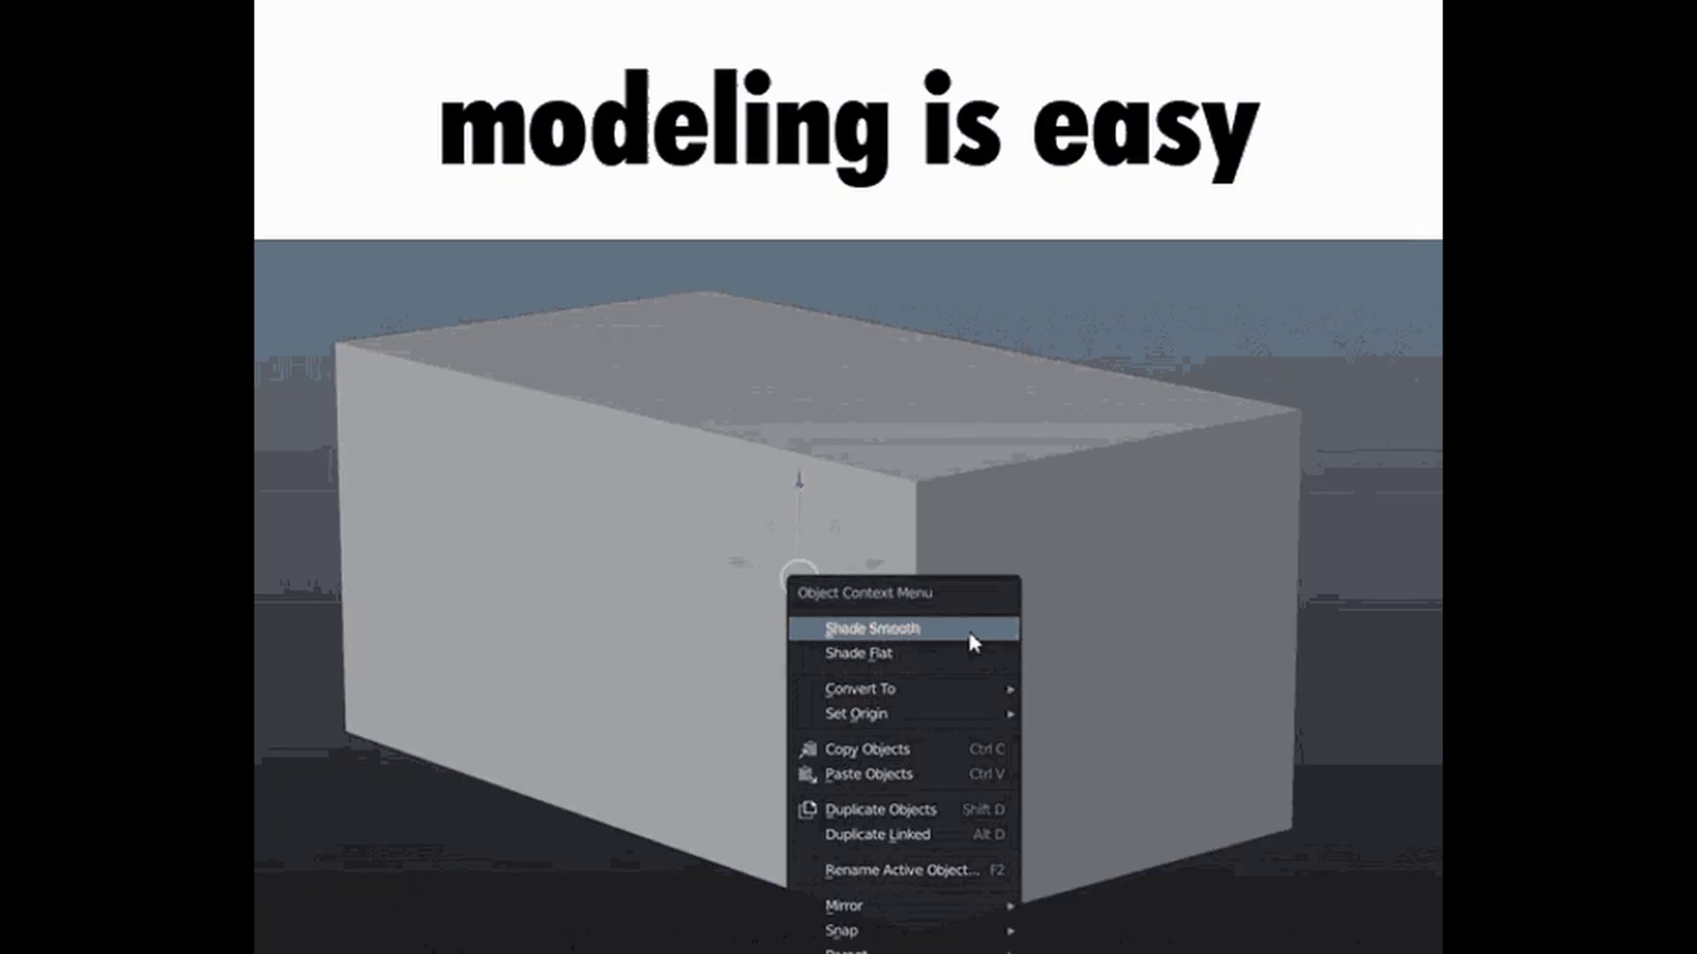
Step: Weld the red item block to the dummy's Left Arm in place with Easy Weld
click(967, 628)
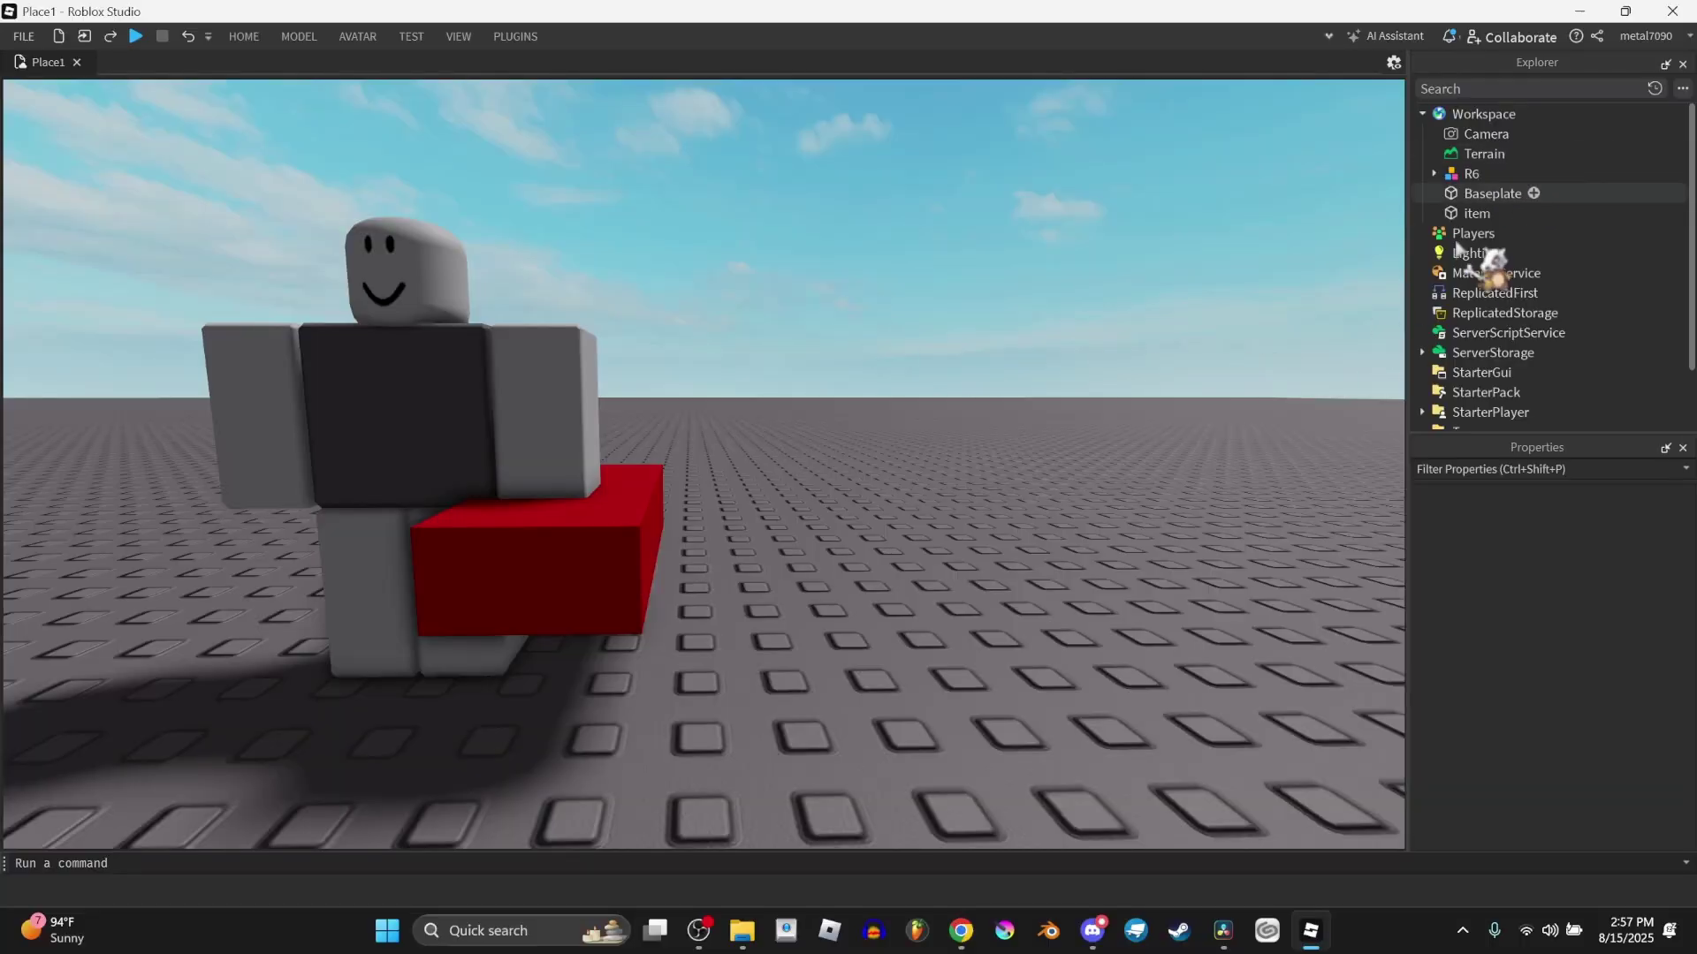
click(515, 37)
click(495, 75)
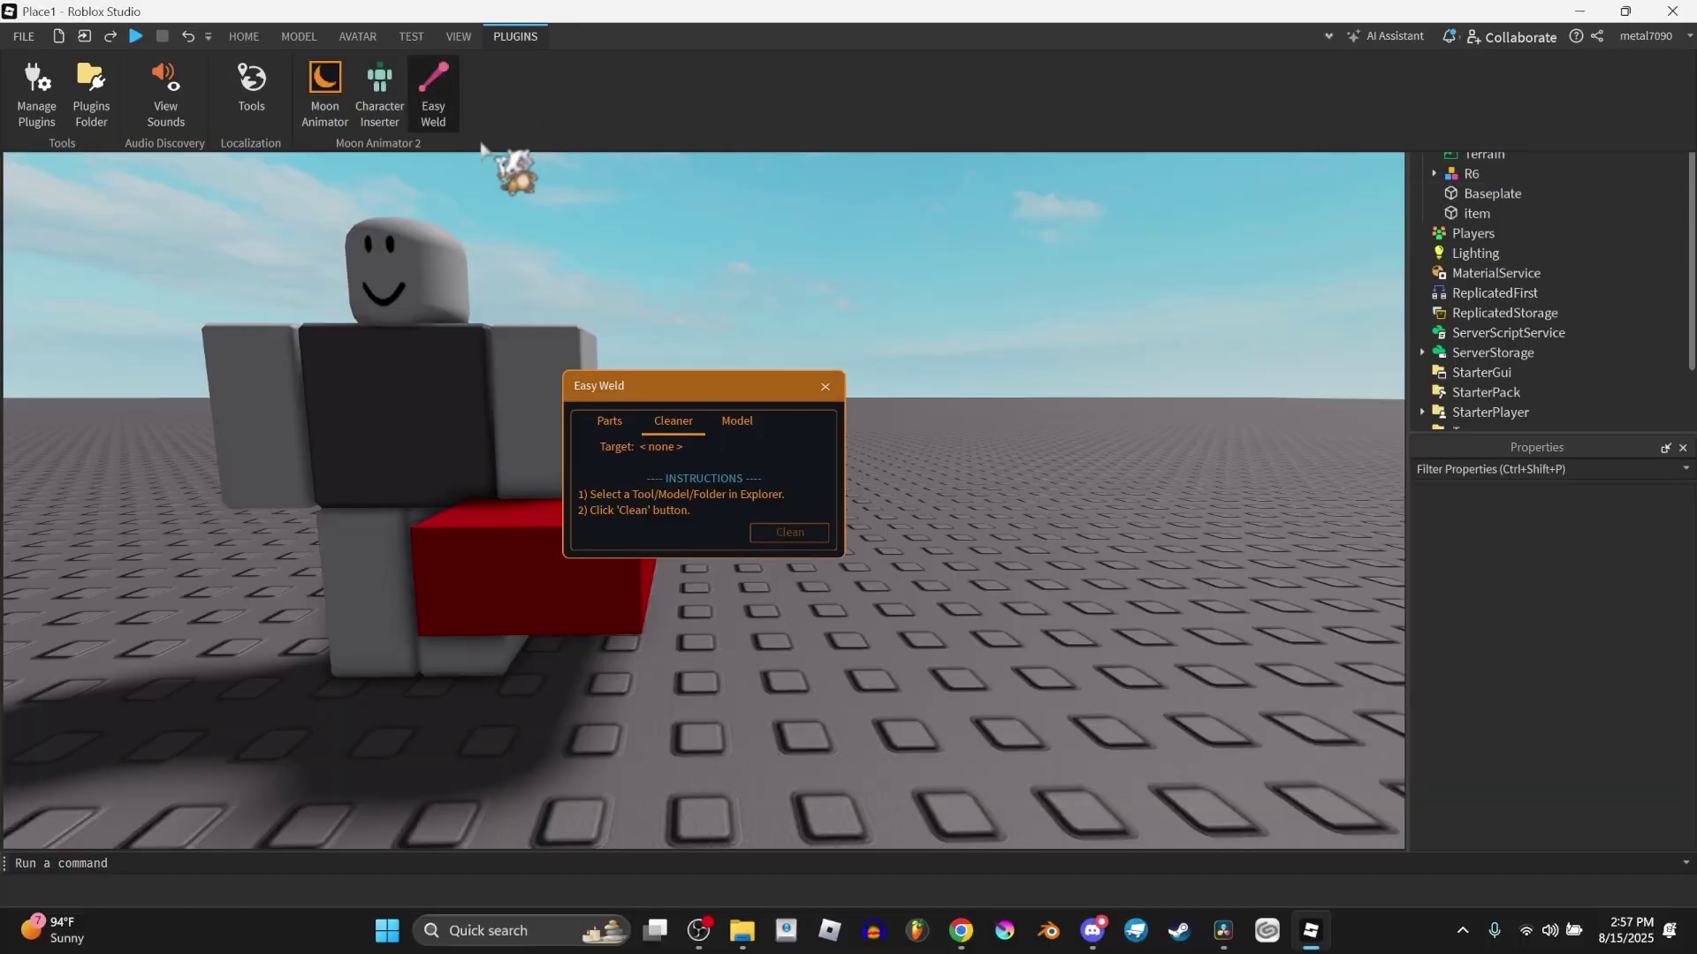
drag(723, 387, 853, 317)
alt+click(577, 381)
ctrl+click(650, 495)
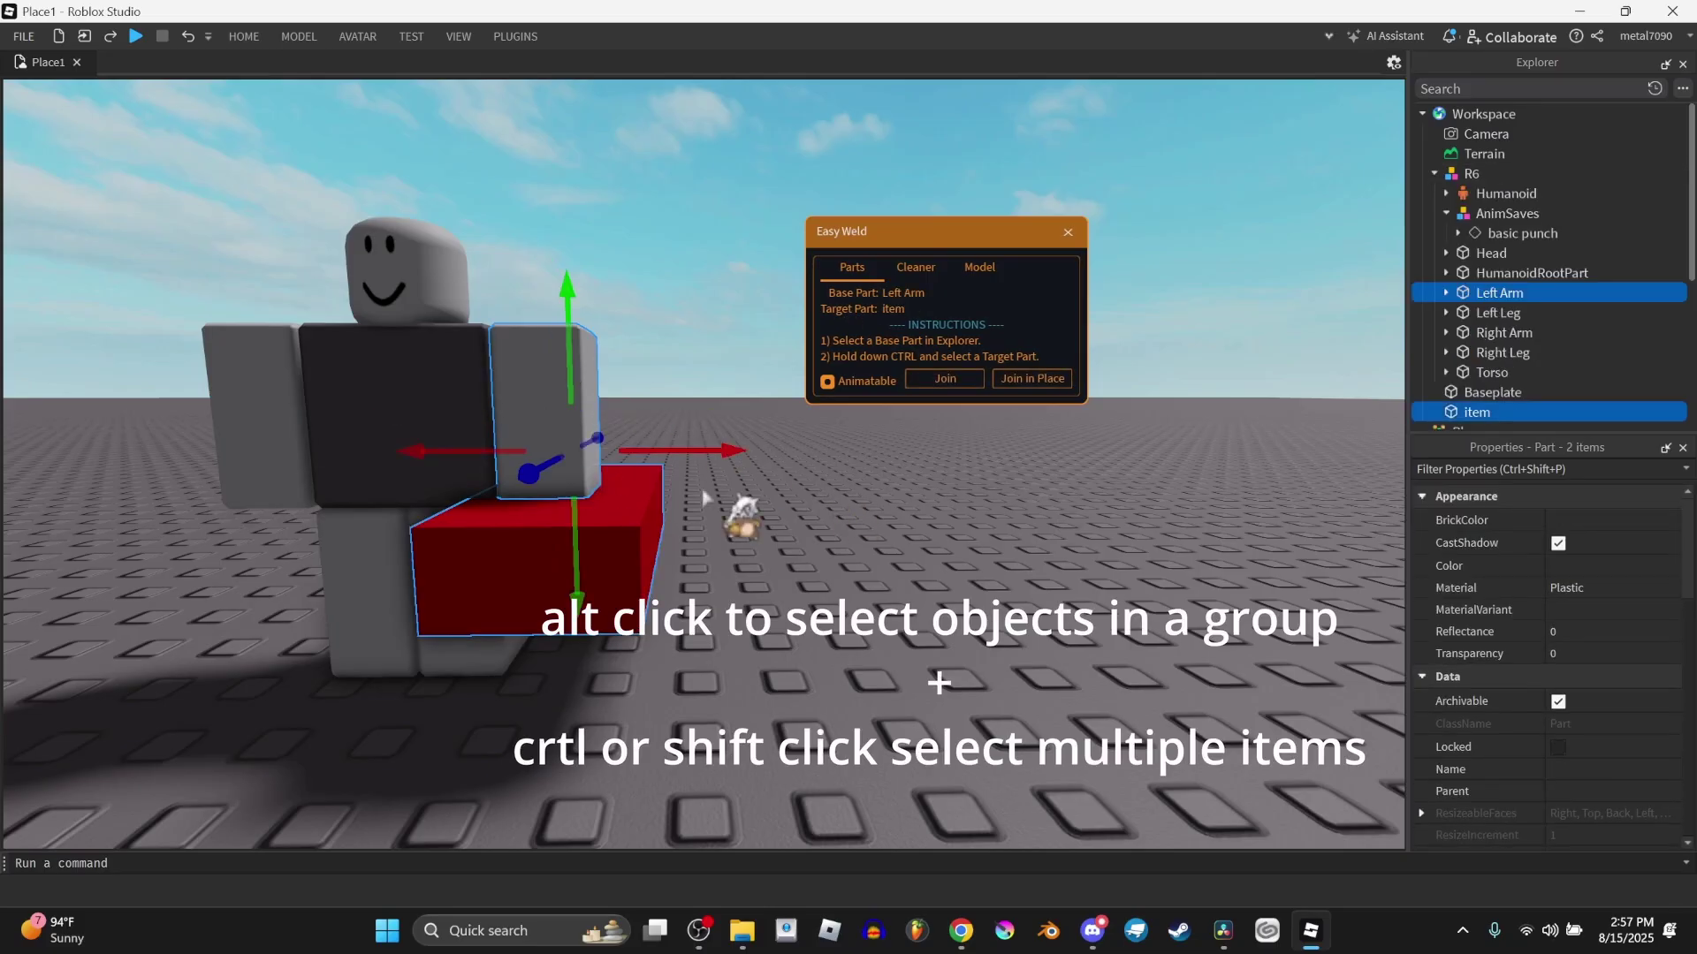
click(1030, 380)
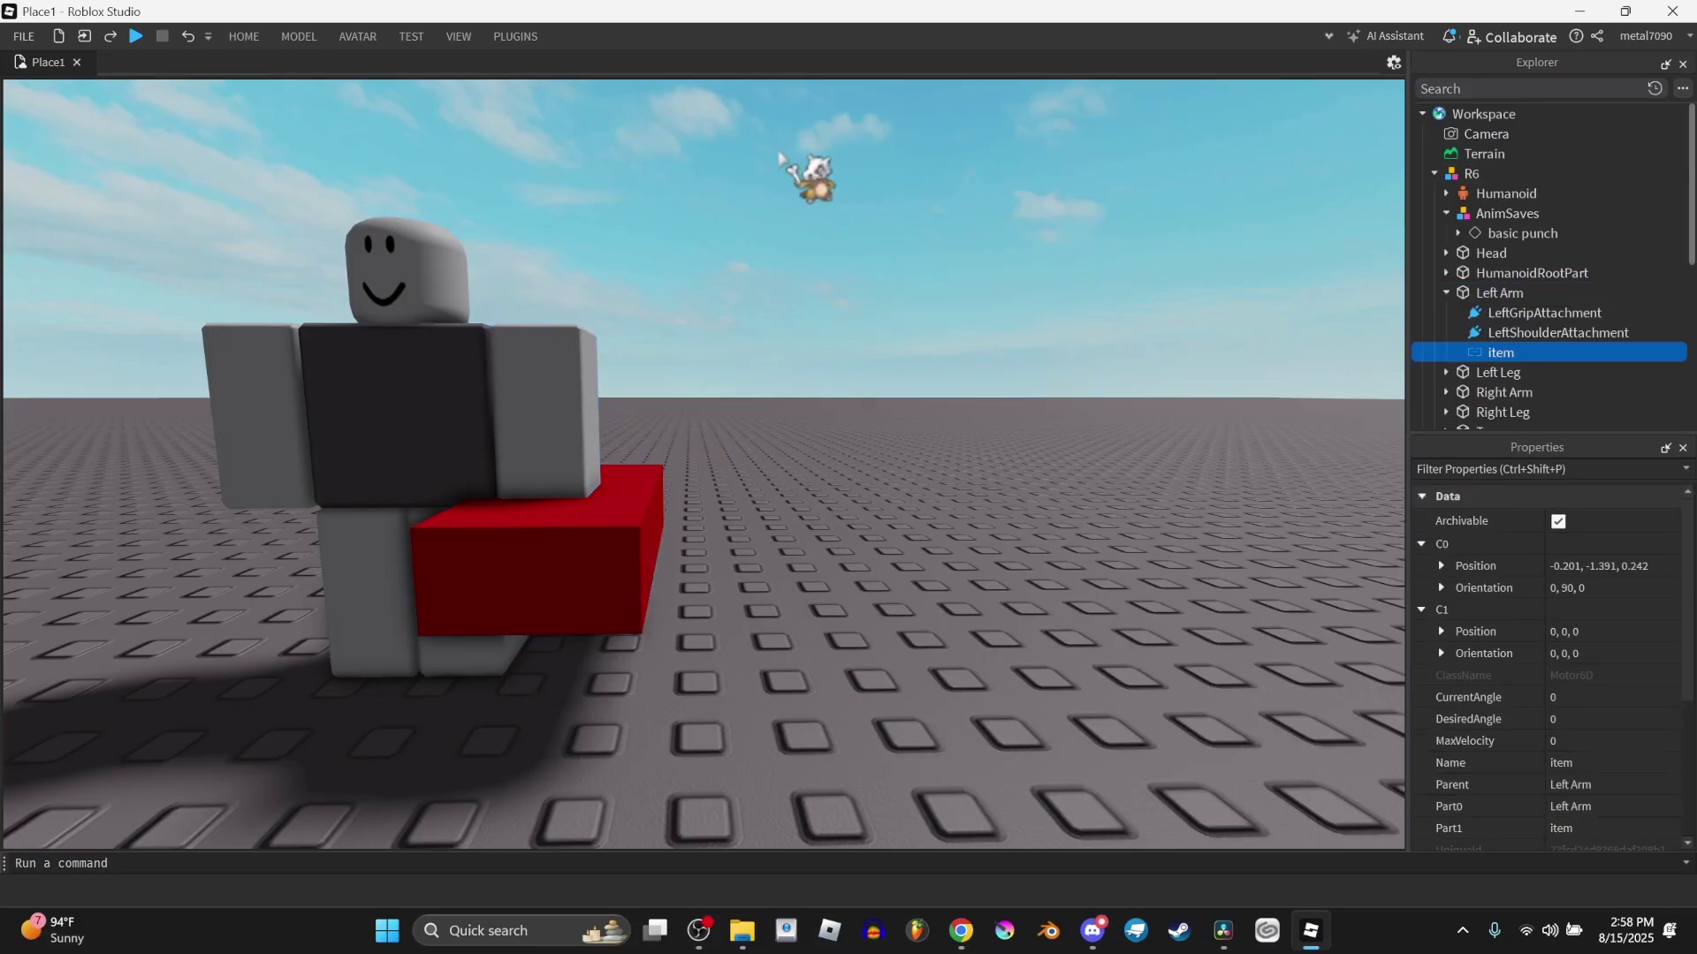
Step: Open Moon Animator and load the R6 rig with its item track
click(515, 36)
click(354, 75)
click(518, 424)
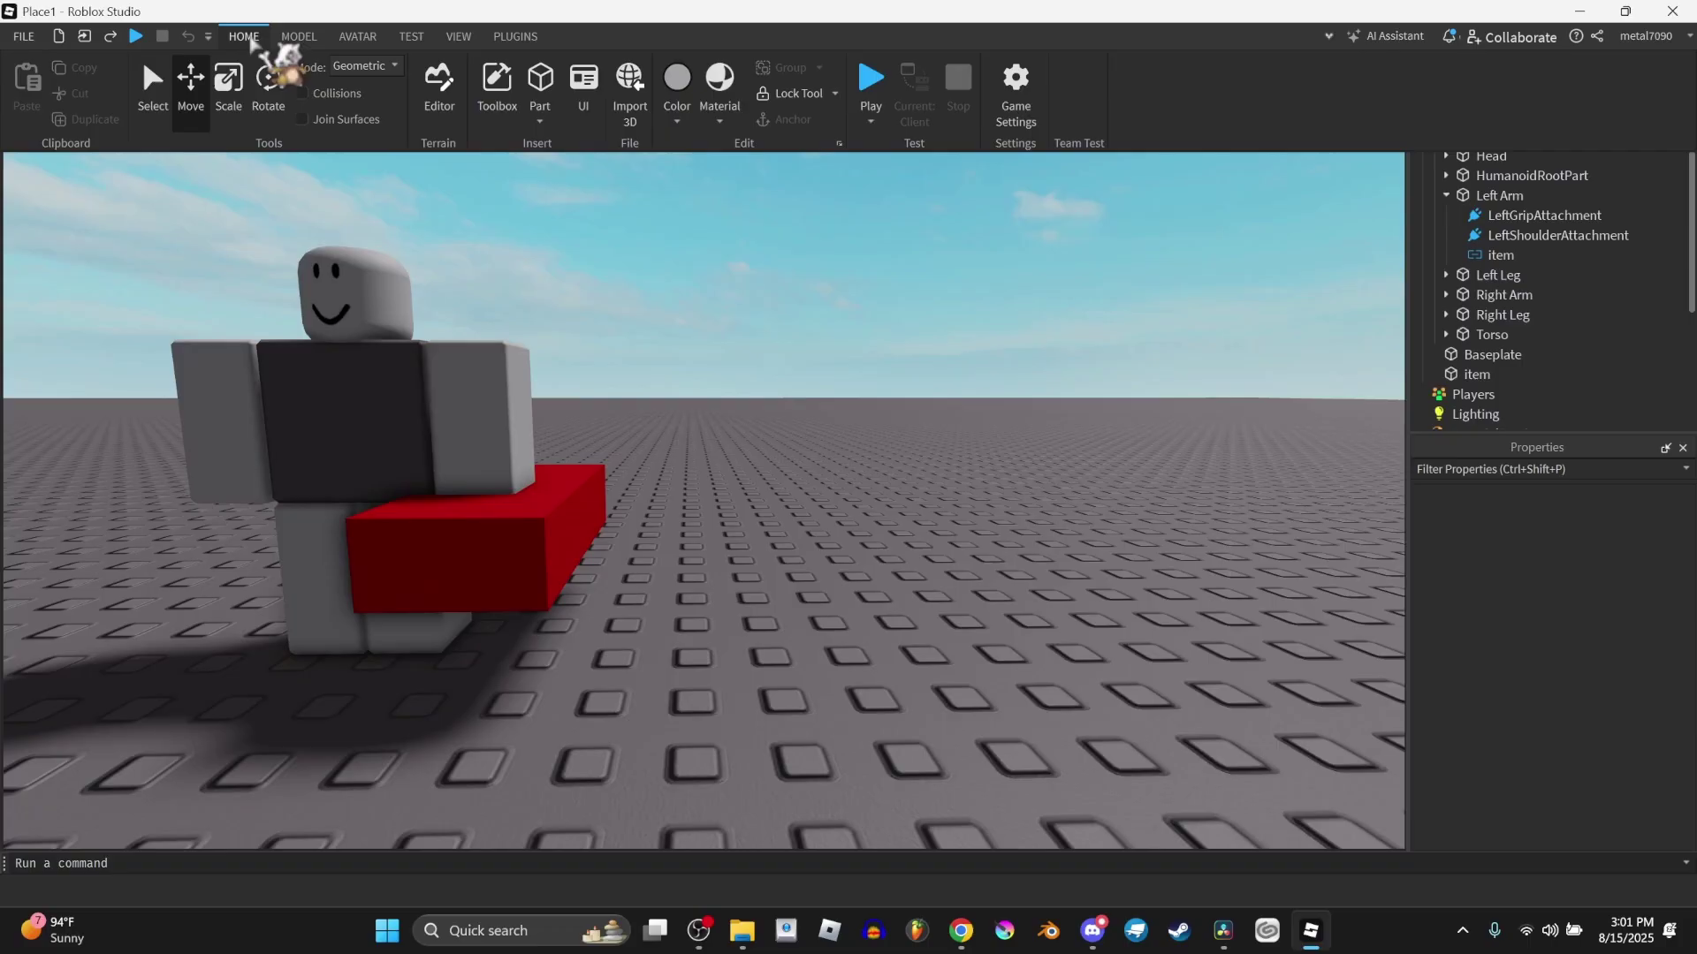
Step: Insert a VFX pack from a Toolbox search for 'vfx' and keyframe its Circle ring's properties
click(203, 130)
text(vfx)
key(Return)
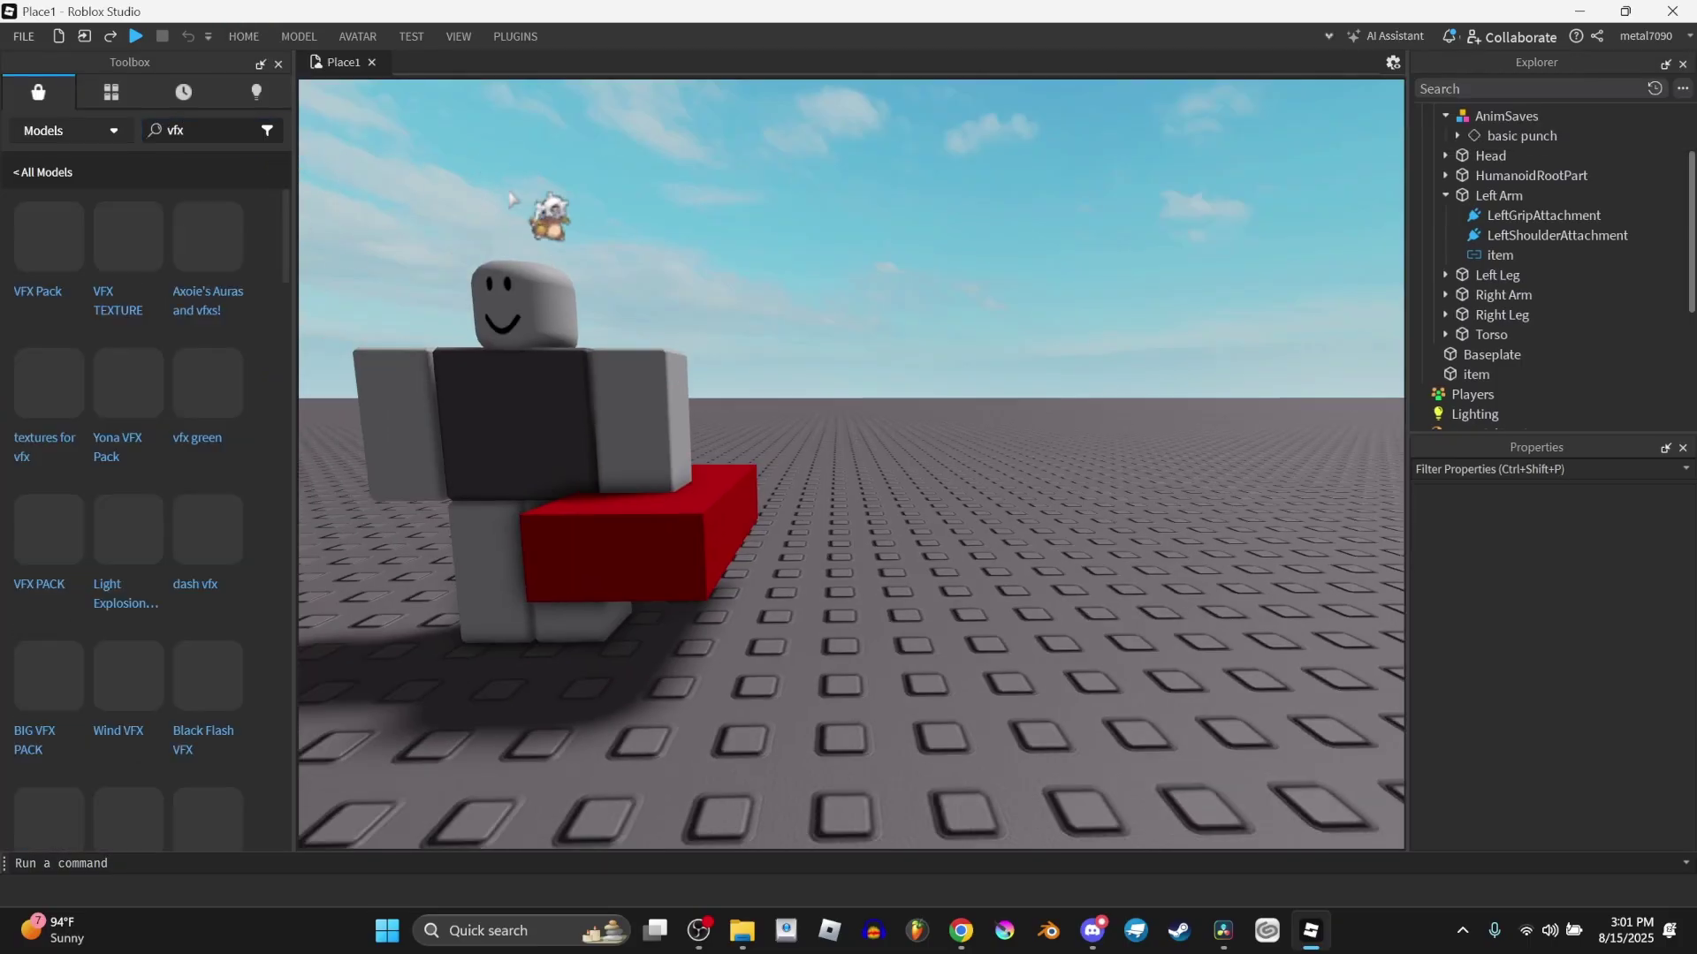
click(49, 239)
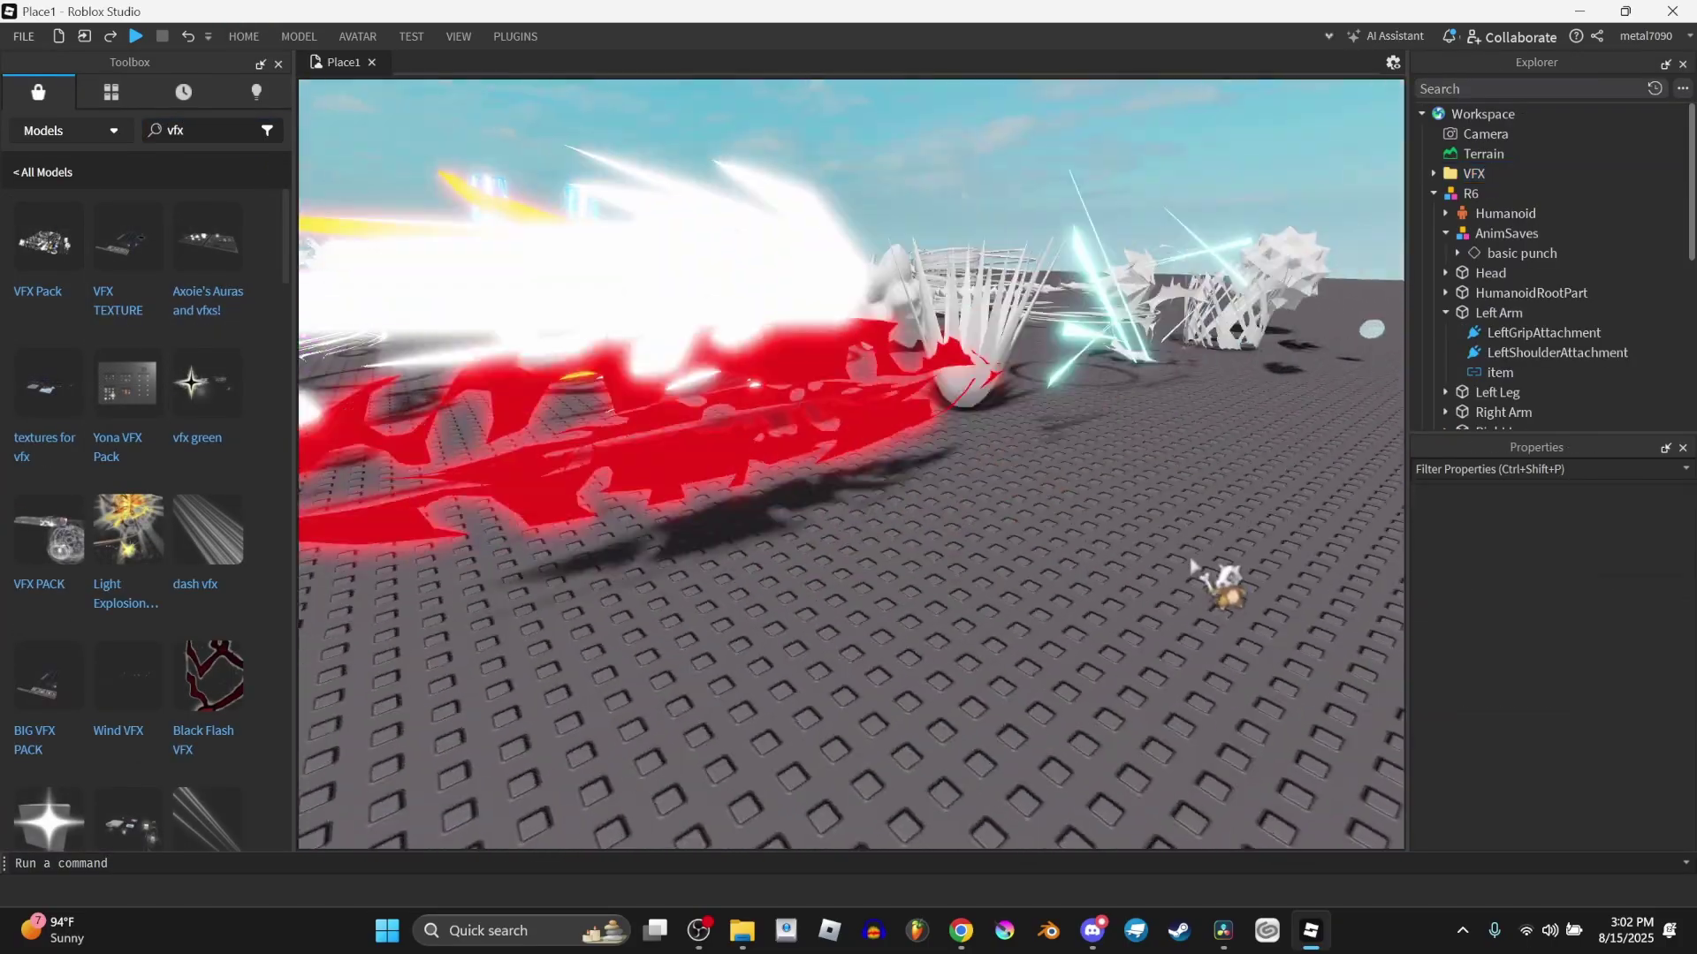
click(1137, 396)
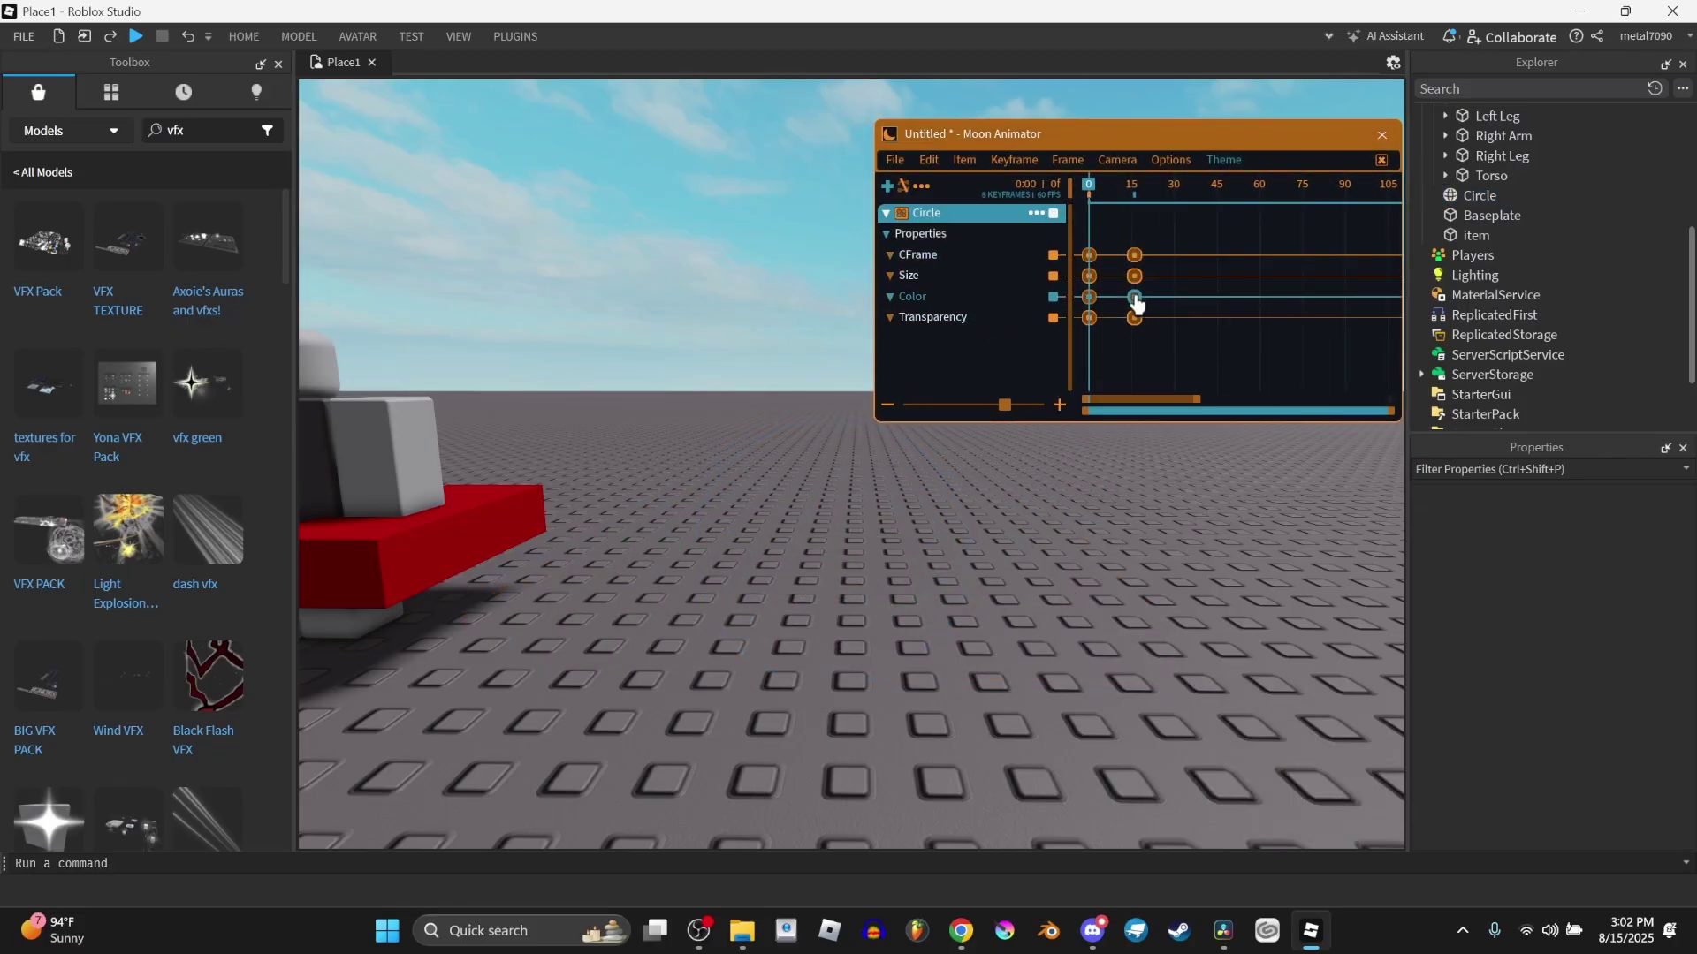
double_click(1137, 304)
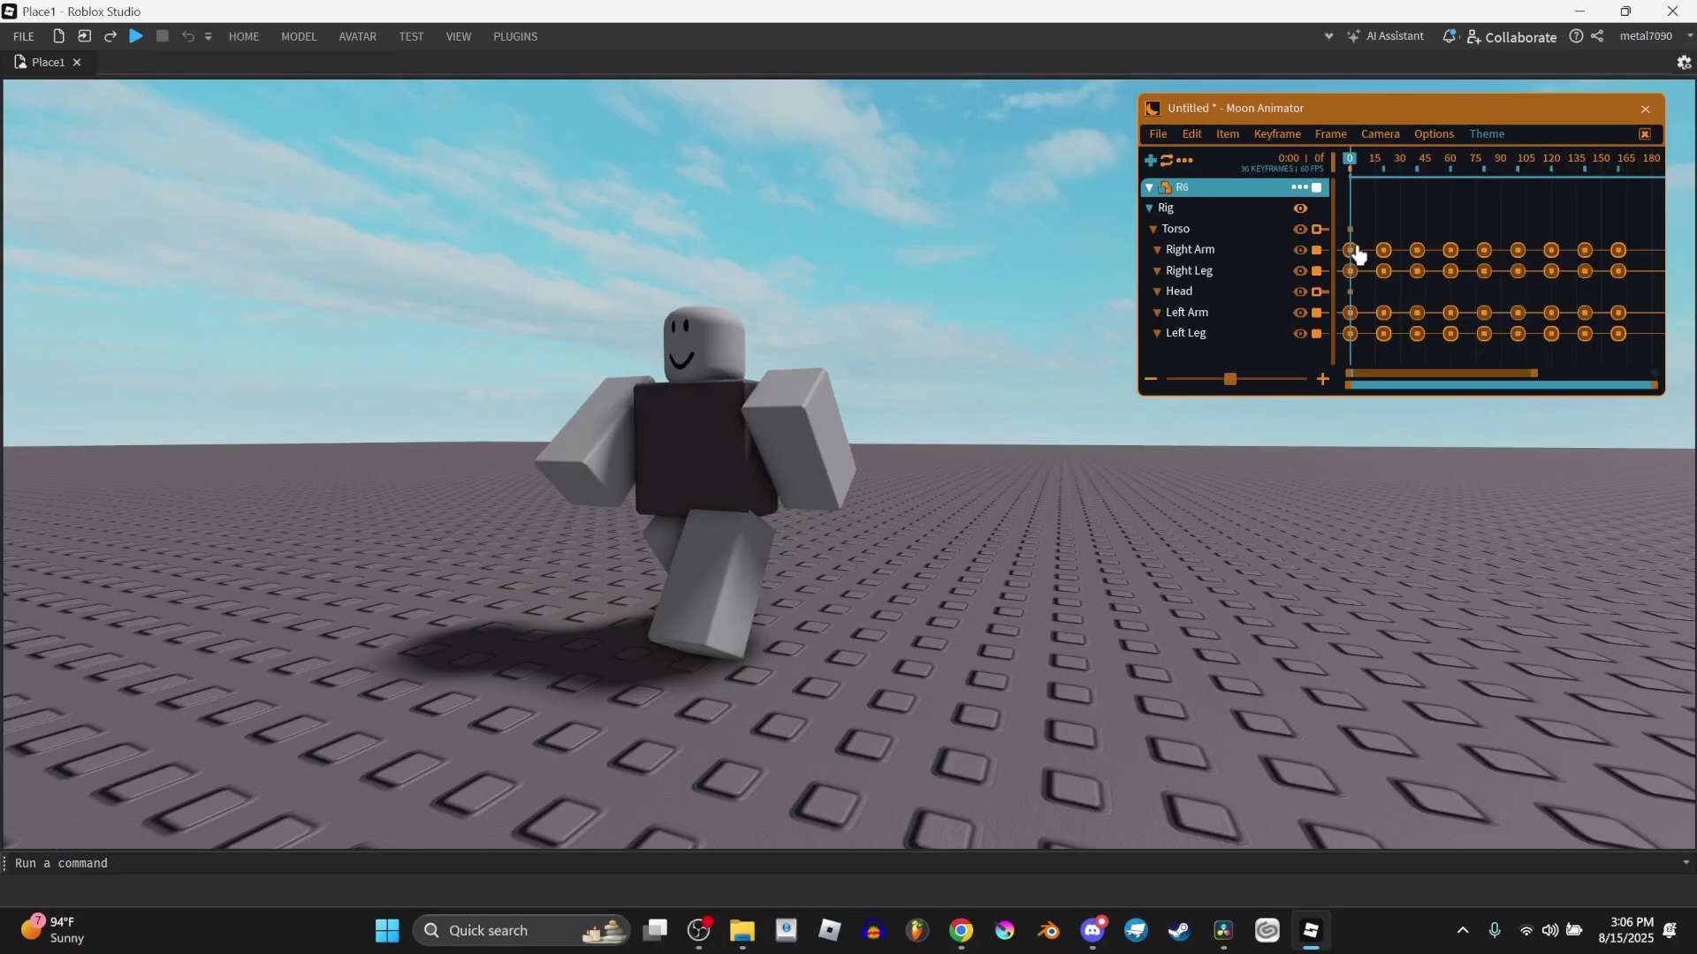
Step: Add a CFrame property track to R6 and key it to shift the whole rig left
click(1300, 188)
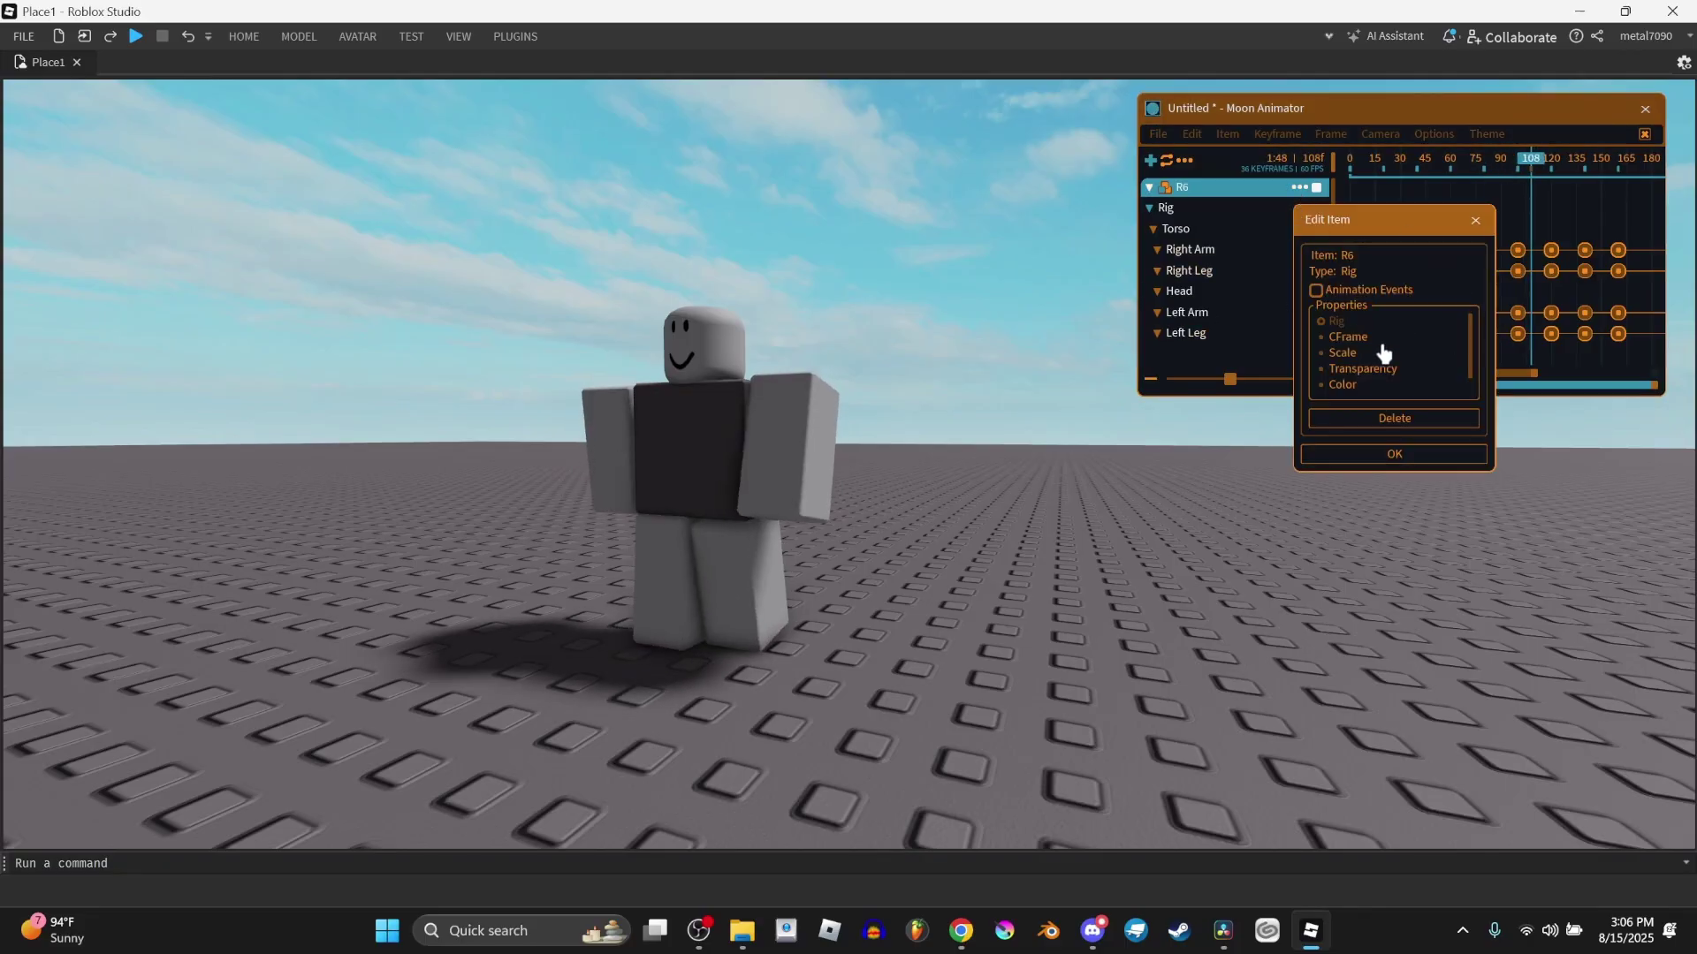
click(1395, 453)
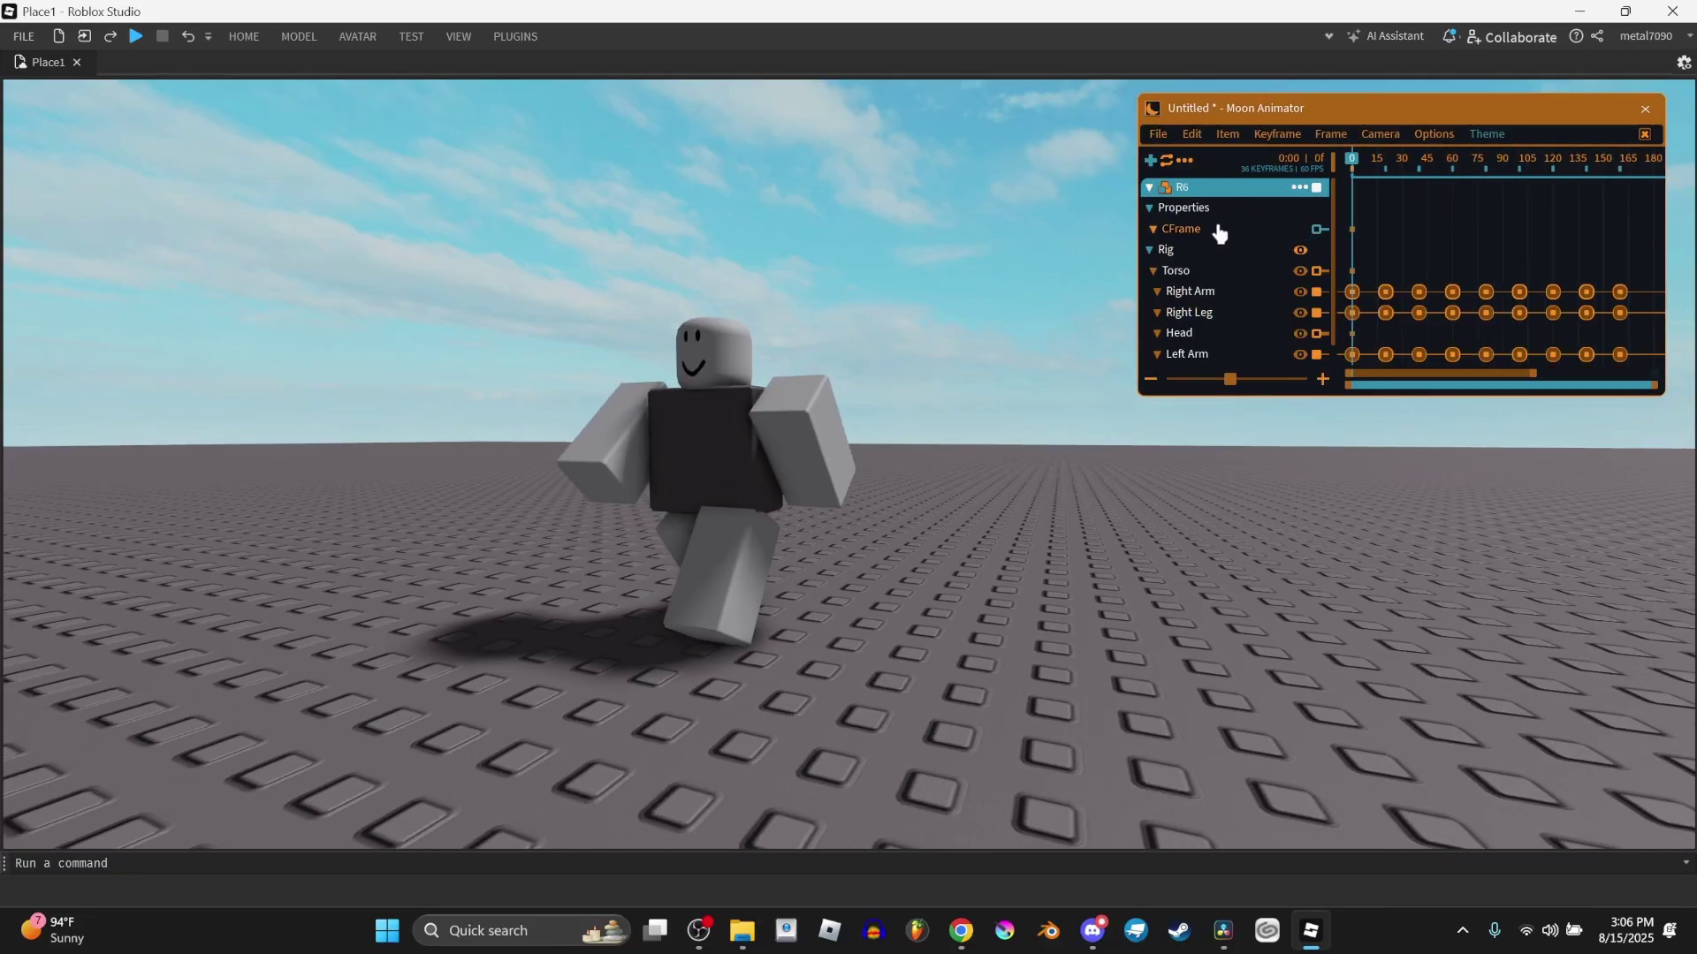
click(1212, 229)
drag(754, 454, 455, 675)
click(1091, 587)
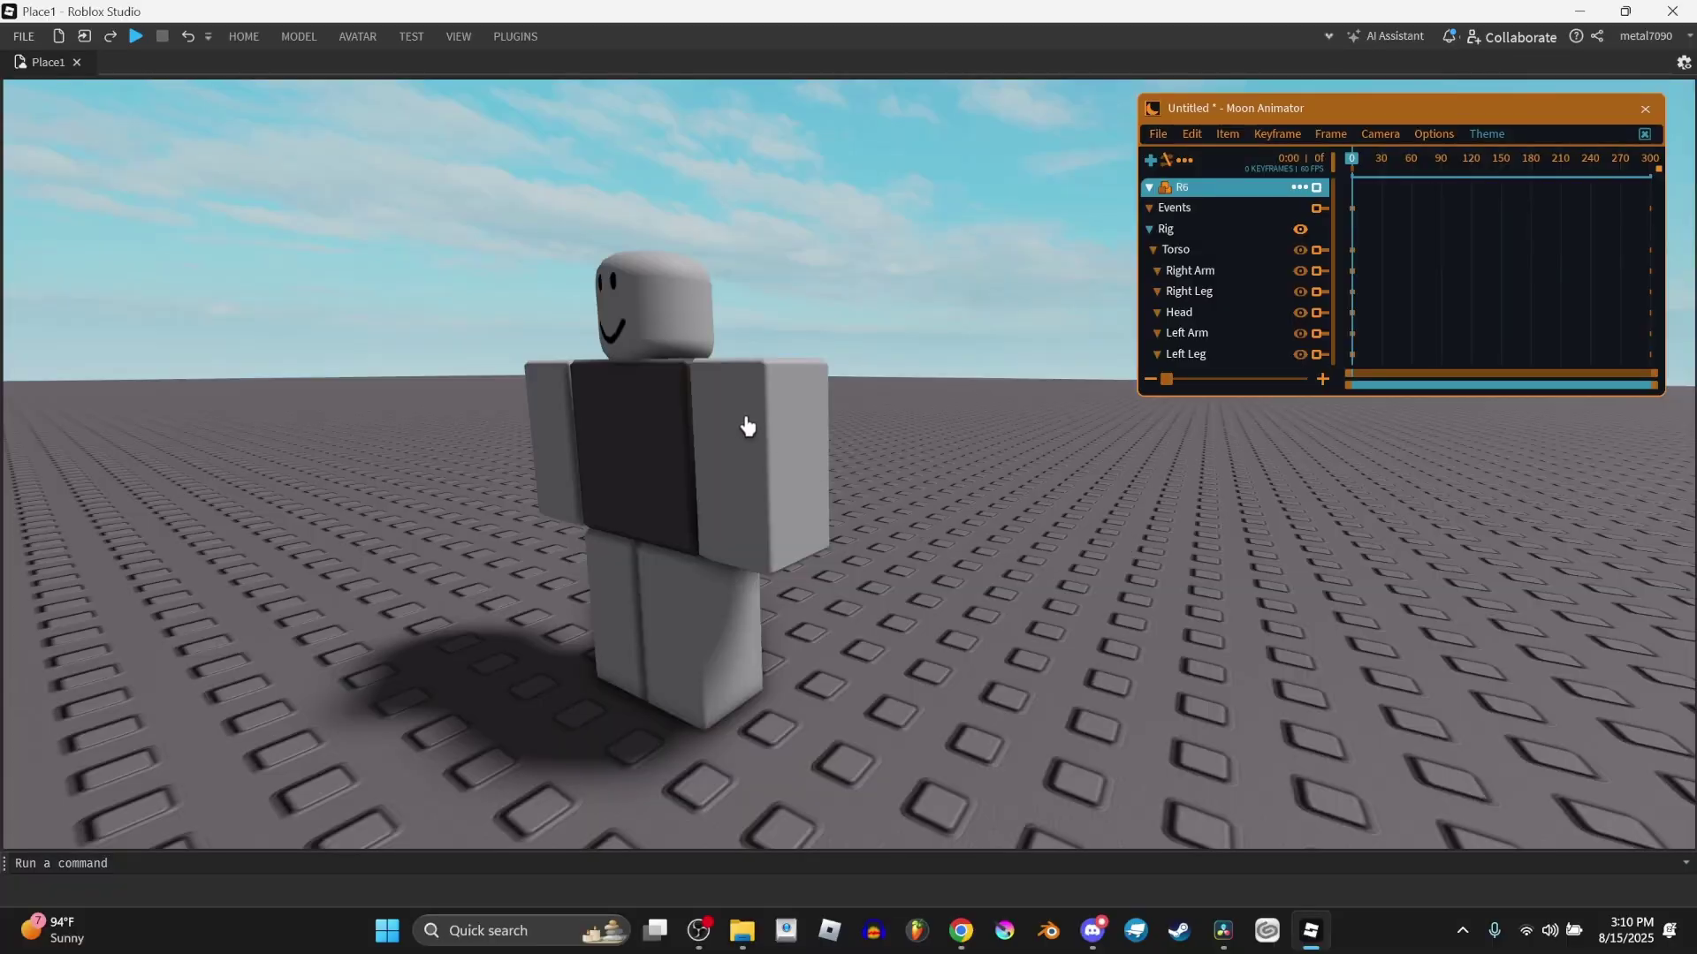
click(746, 426)
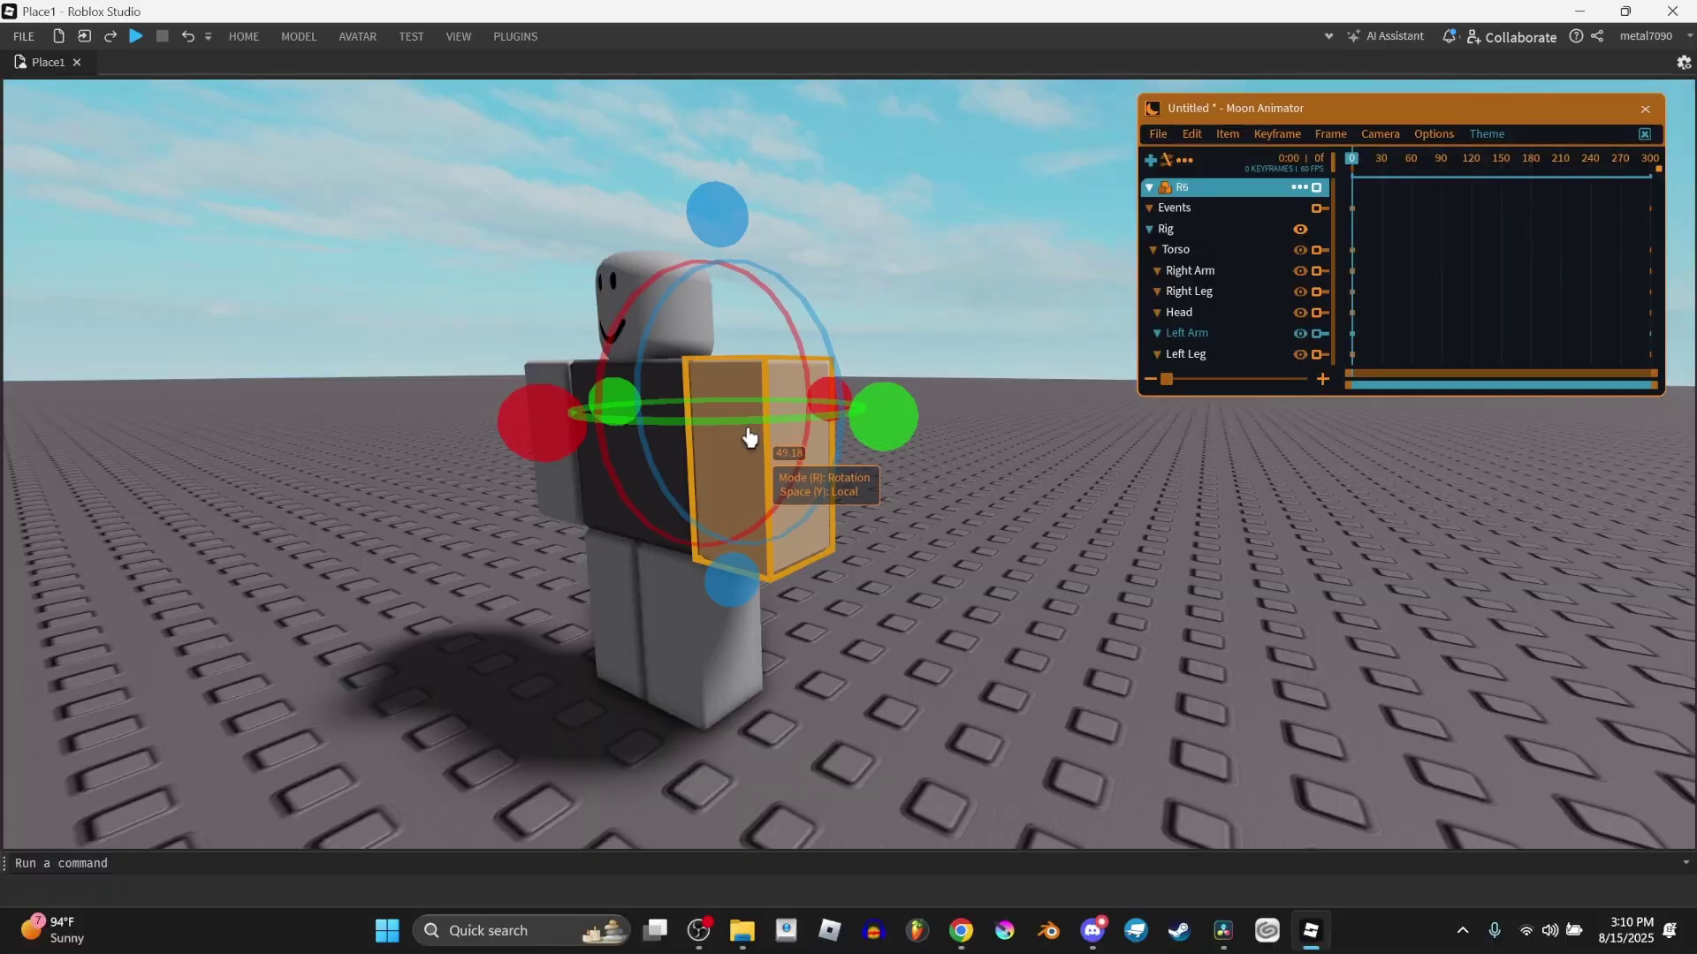
drag(746, 435, 716, 368)
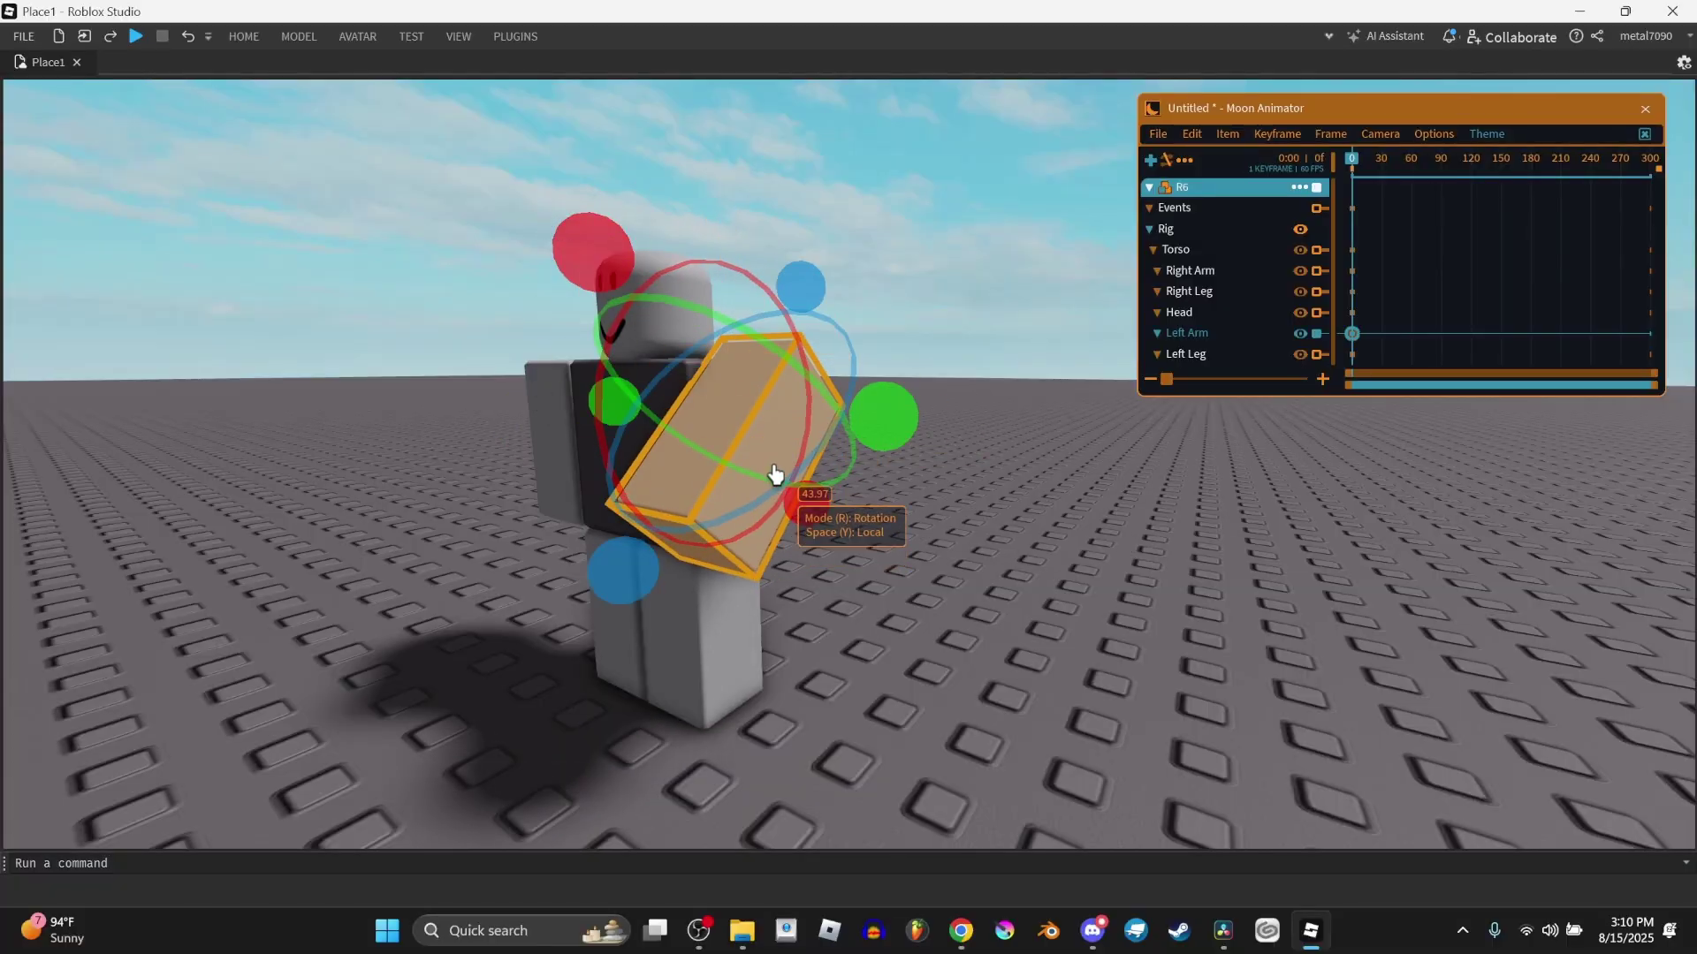
key(y)
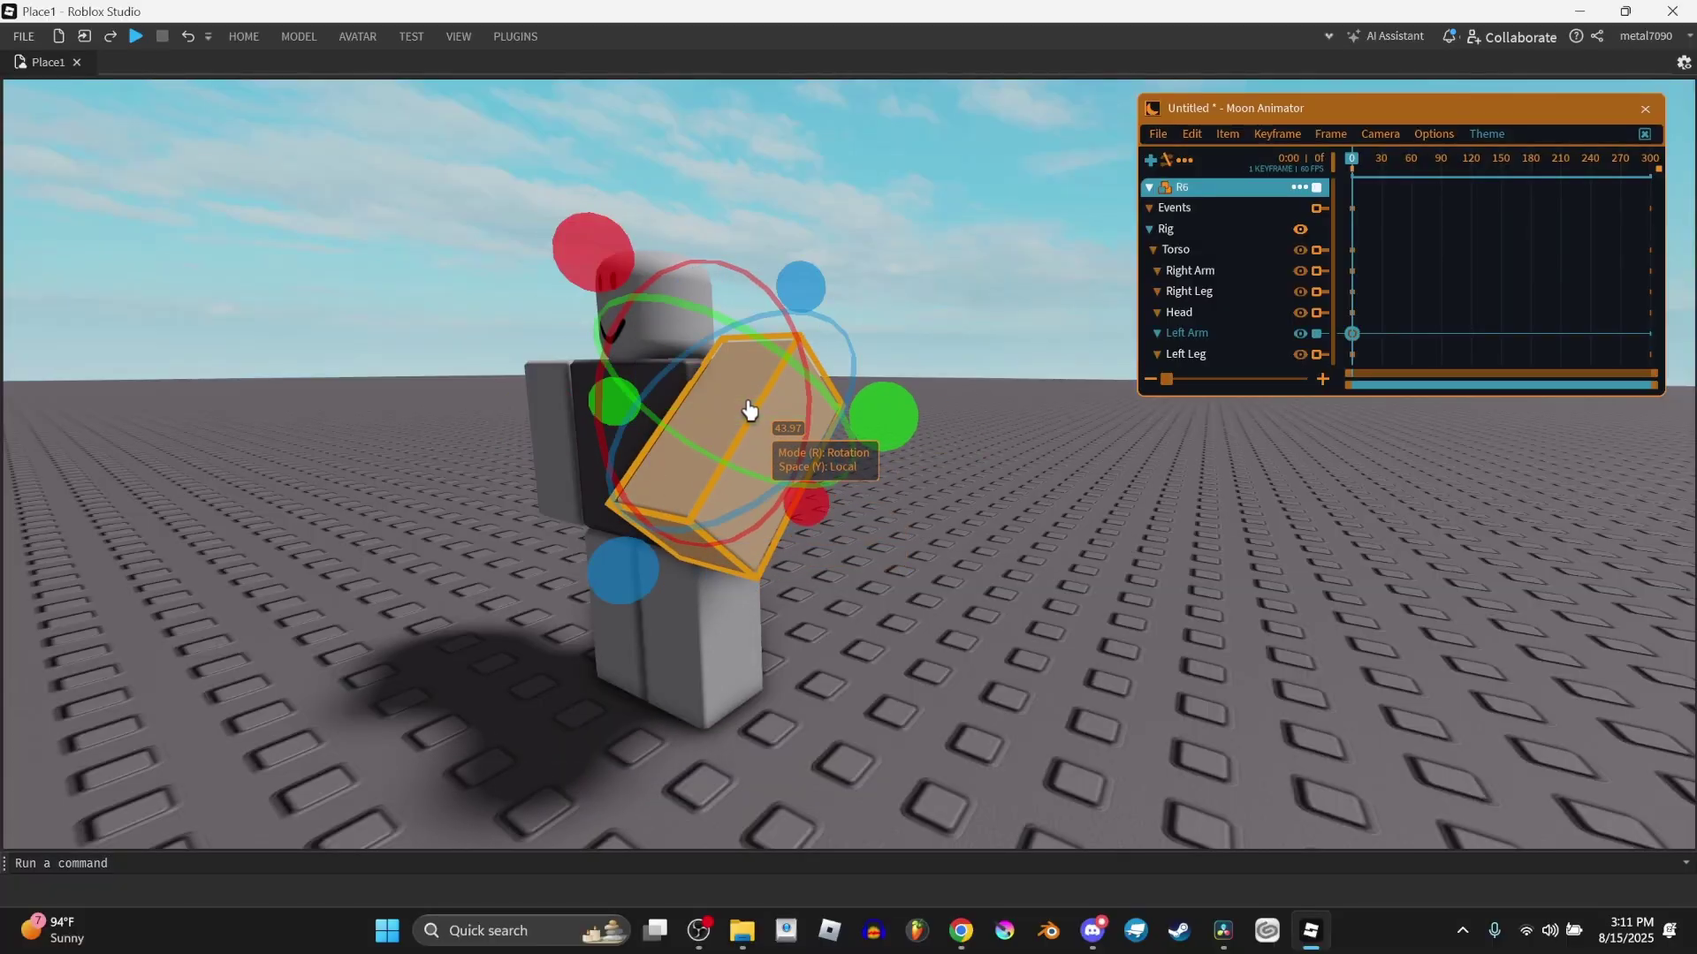
key(y)
key(r)
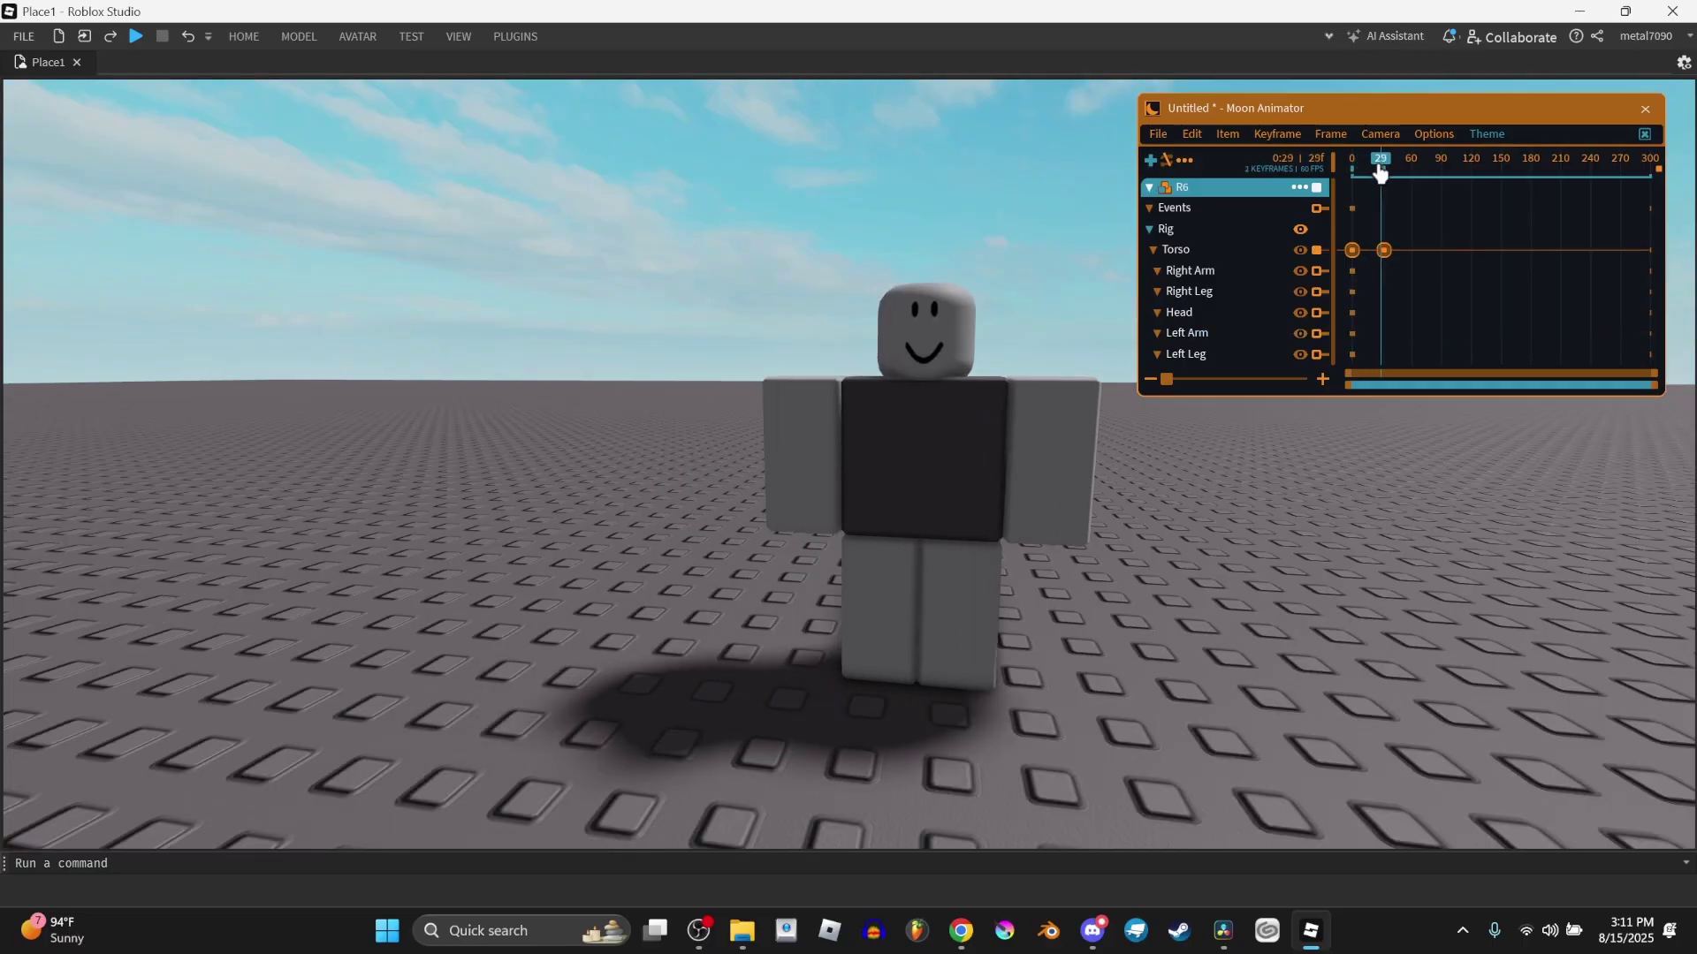
click(1371, 181)
key(Home)
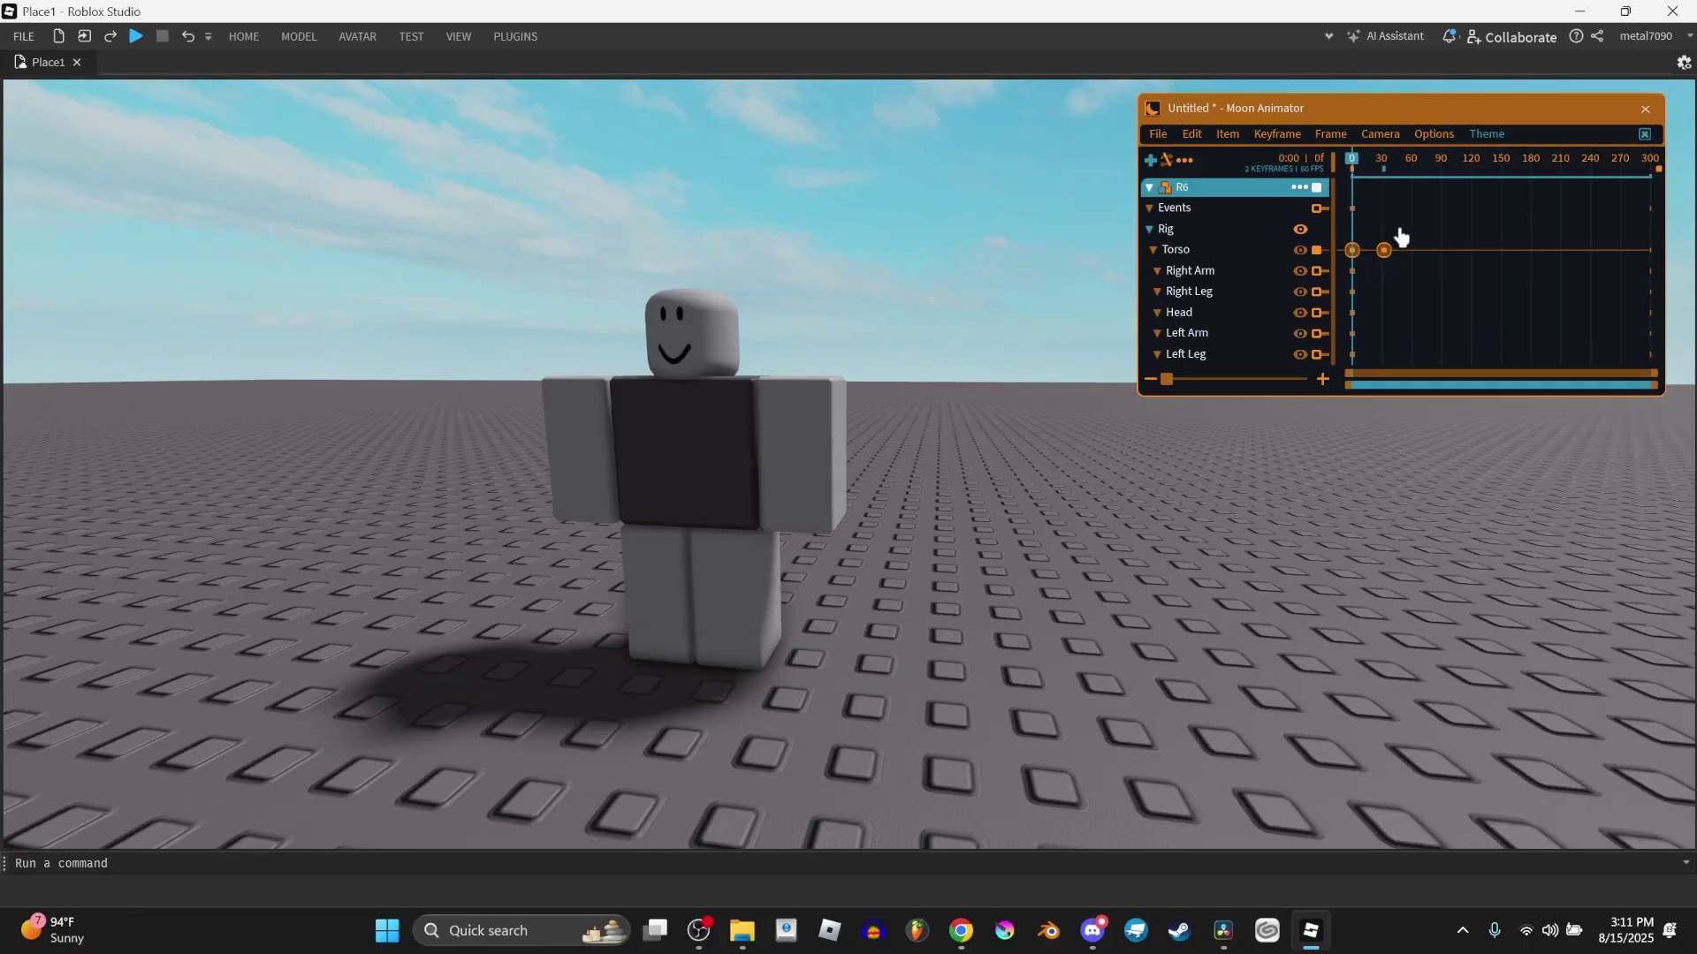
key(space)
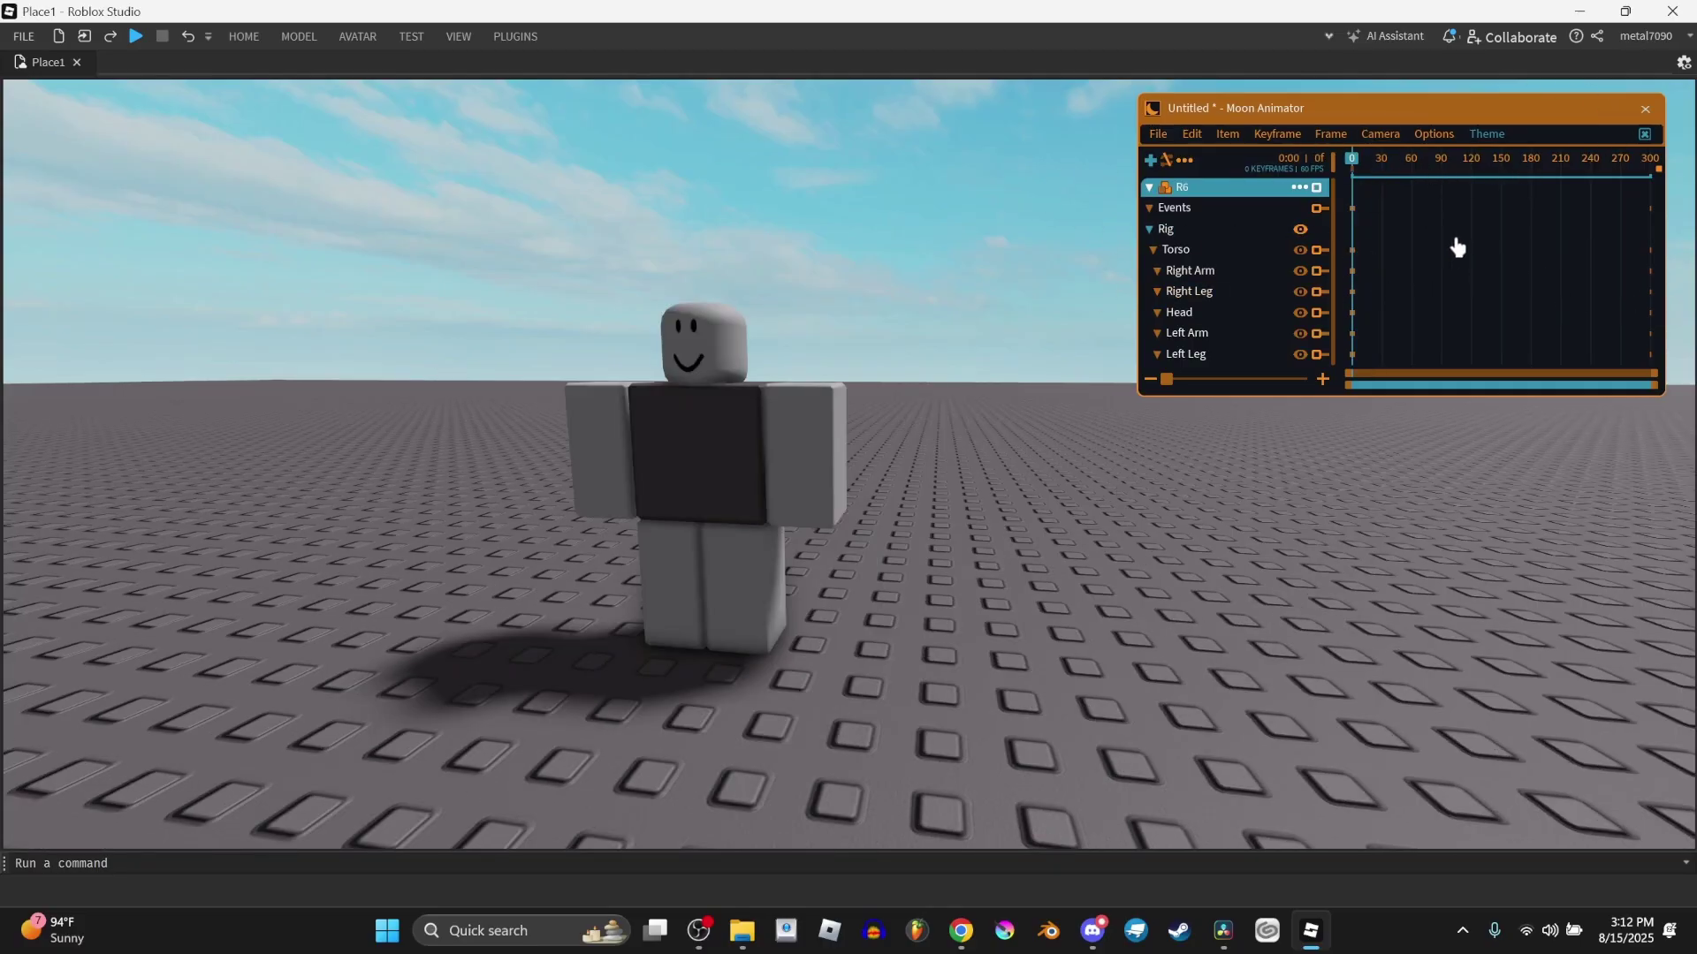
Step: Import a shared purple-and-yellow theme in the theme editor and view its BG Image settings
click(1507, 139)
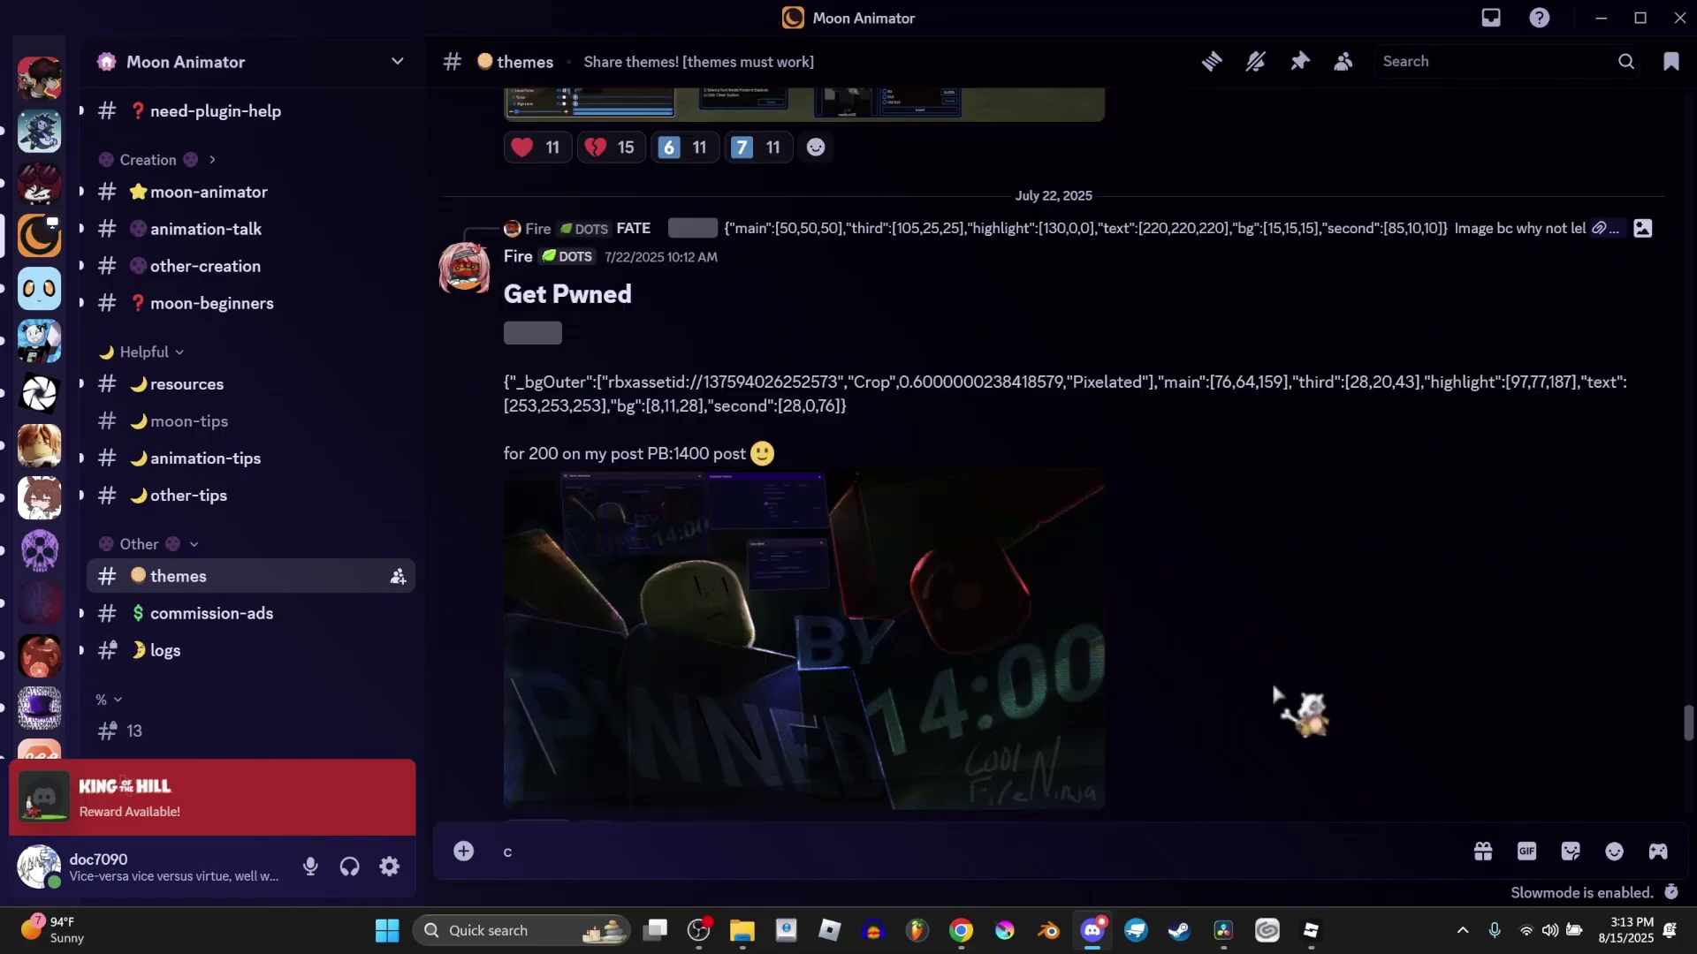
scroll(1288, 705, up, 5)
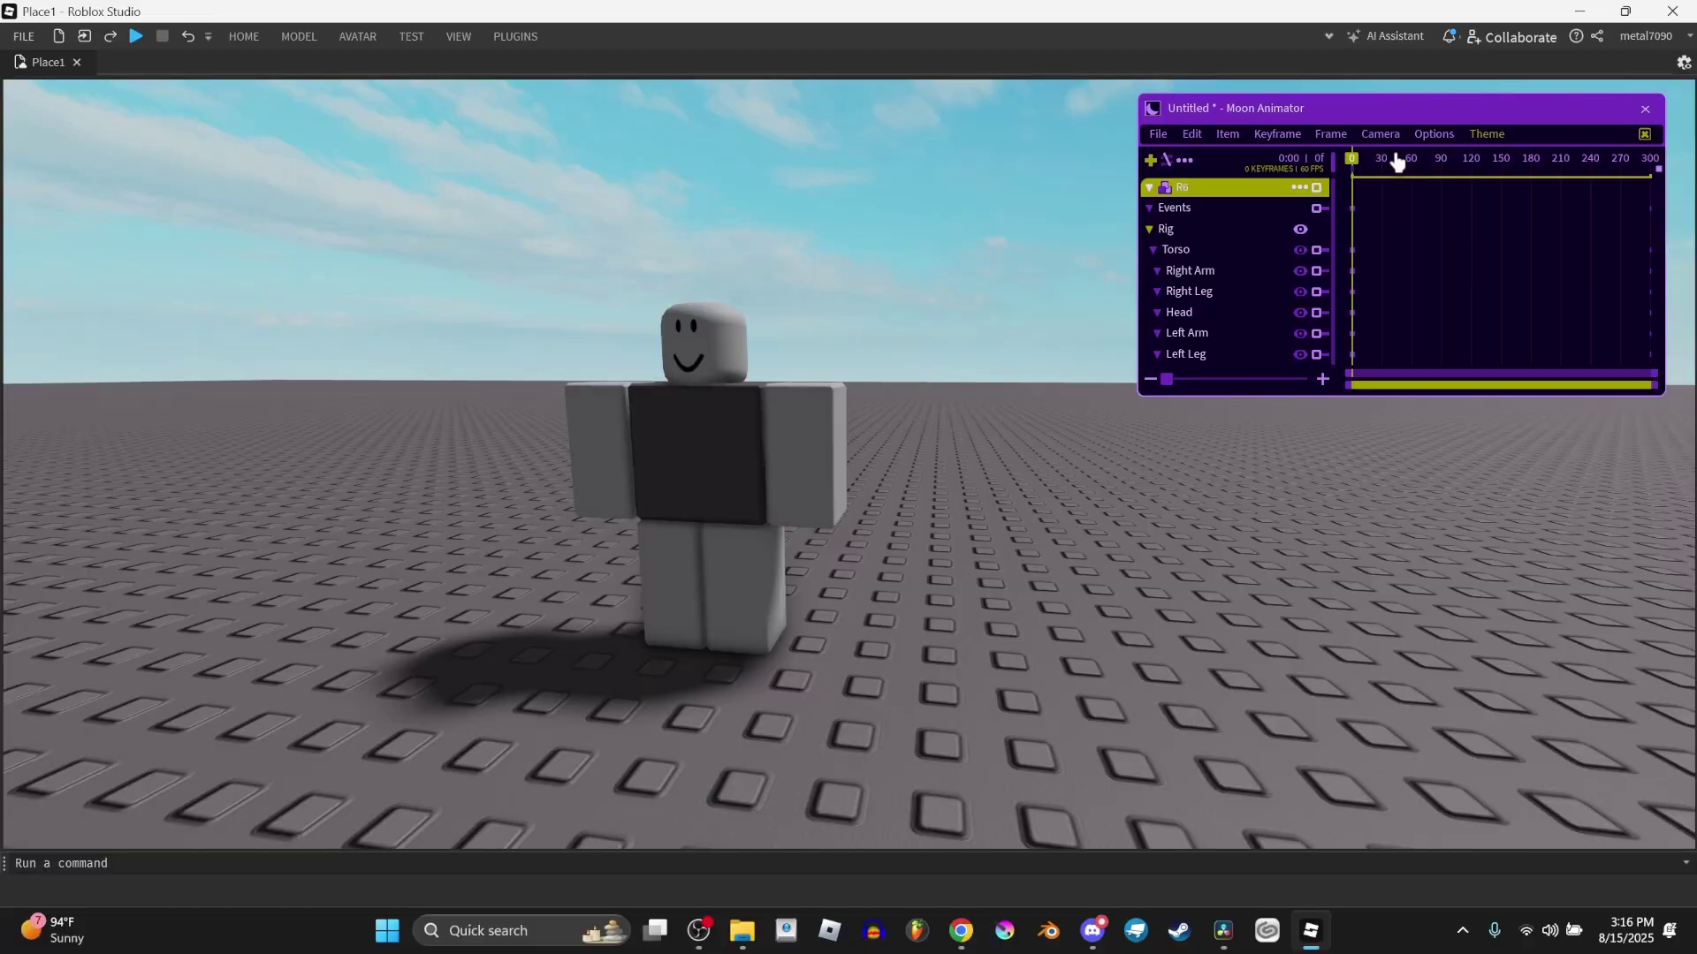
click(1434, 134)
mouse_move(1488, 266)
click(1591, 265)
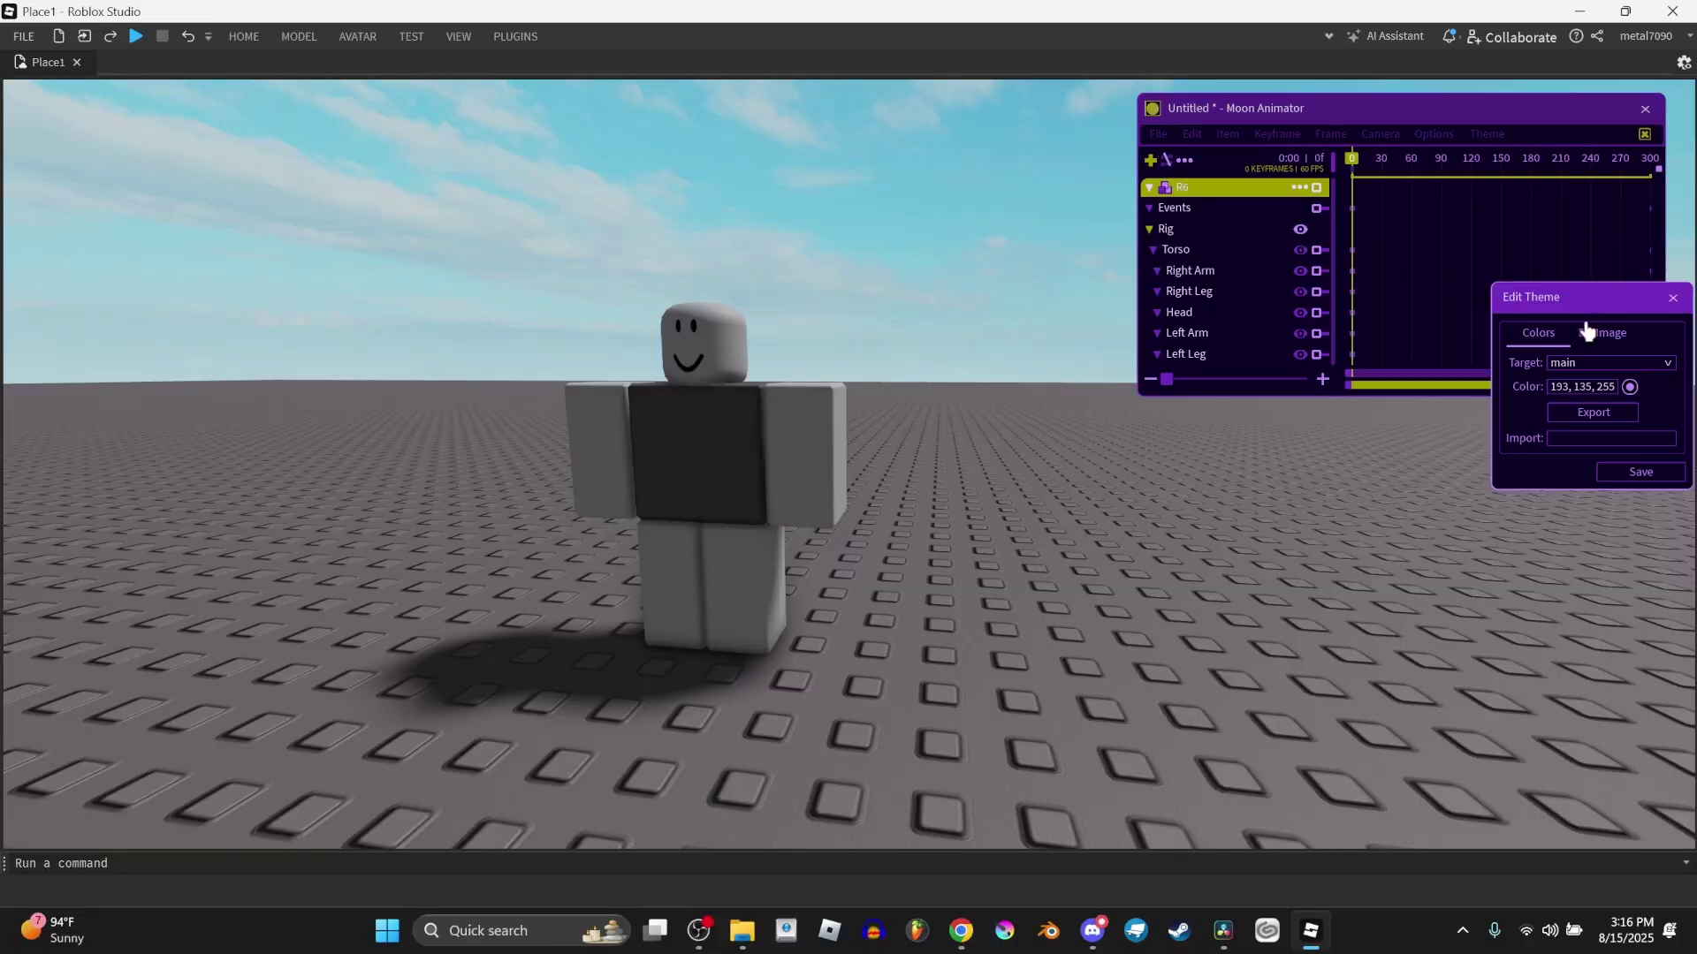
key(Return)
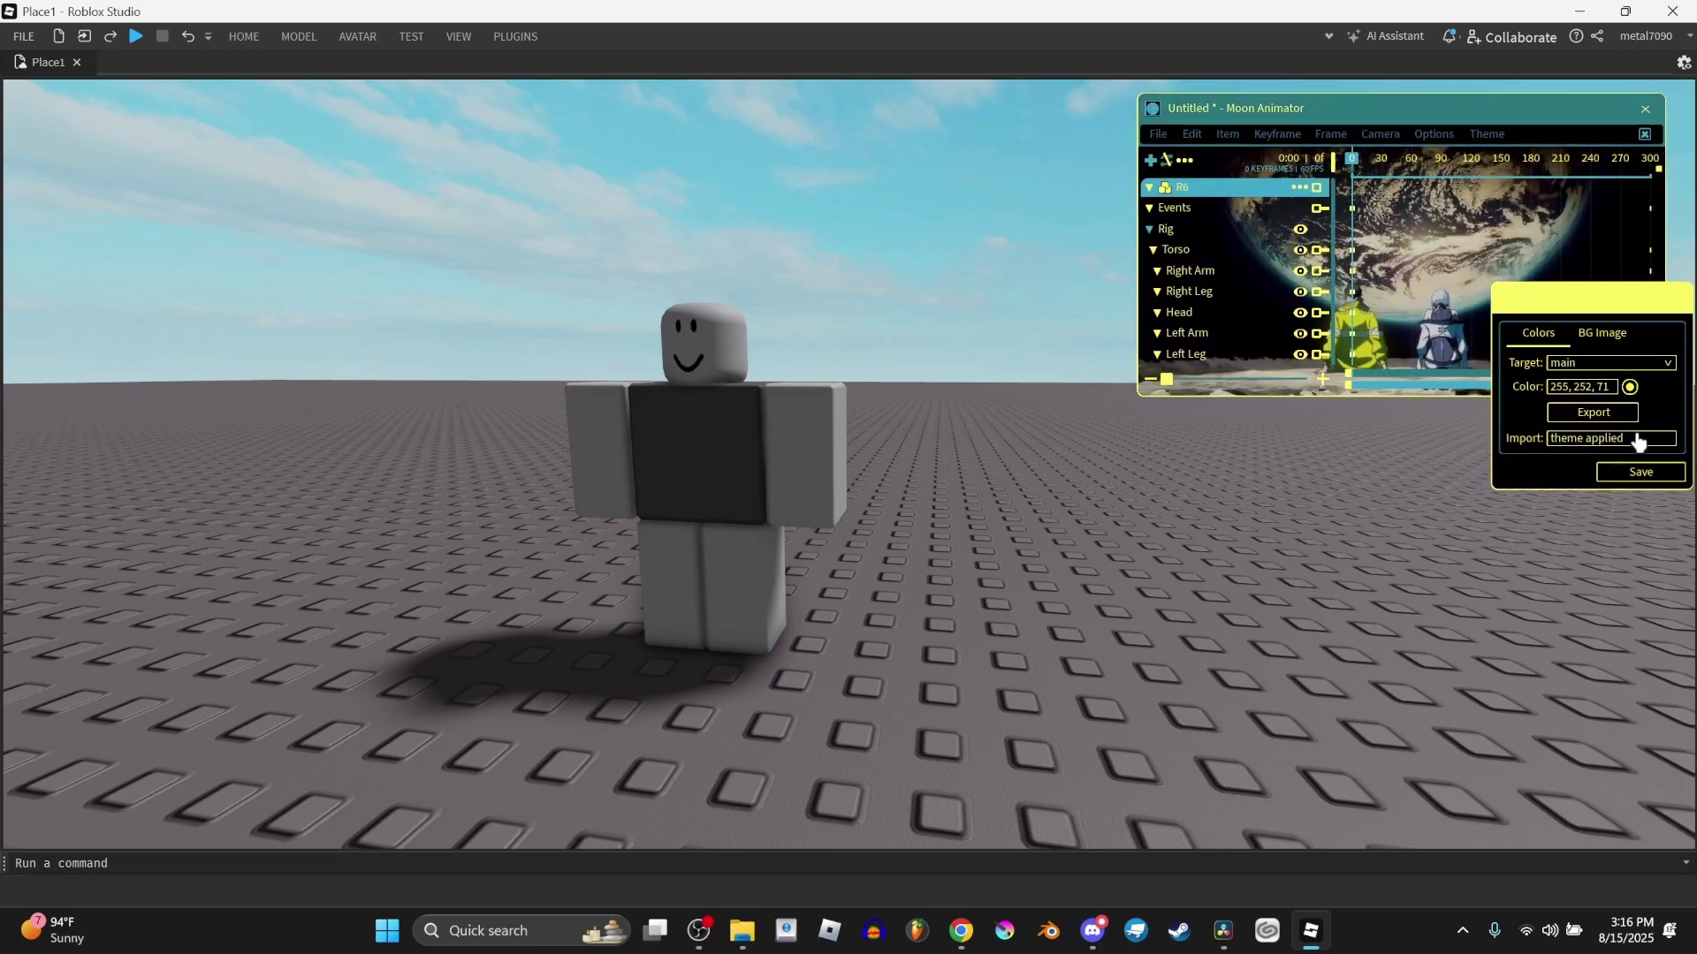
click(1603, 334)
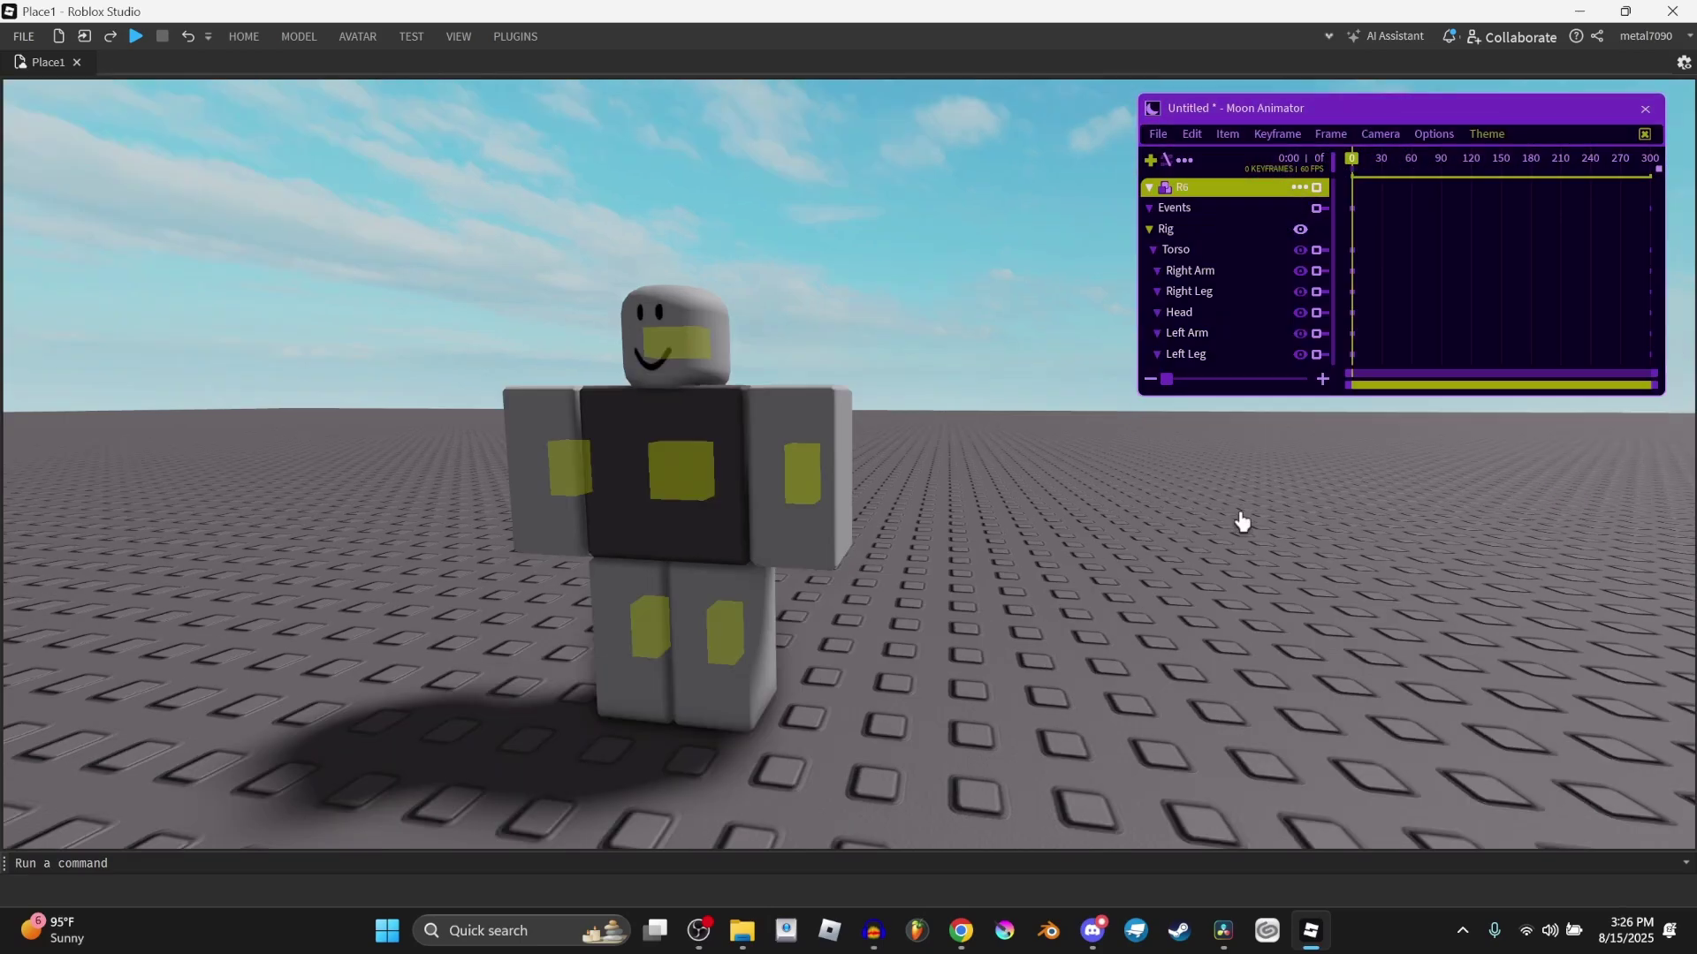
Step: Switch handles to Small Bone with the left arm selected, then review Use Last Ease and Easing Colors
click(798, 472)
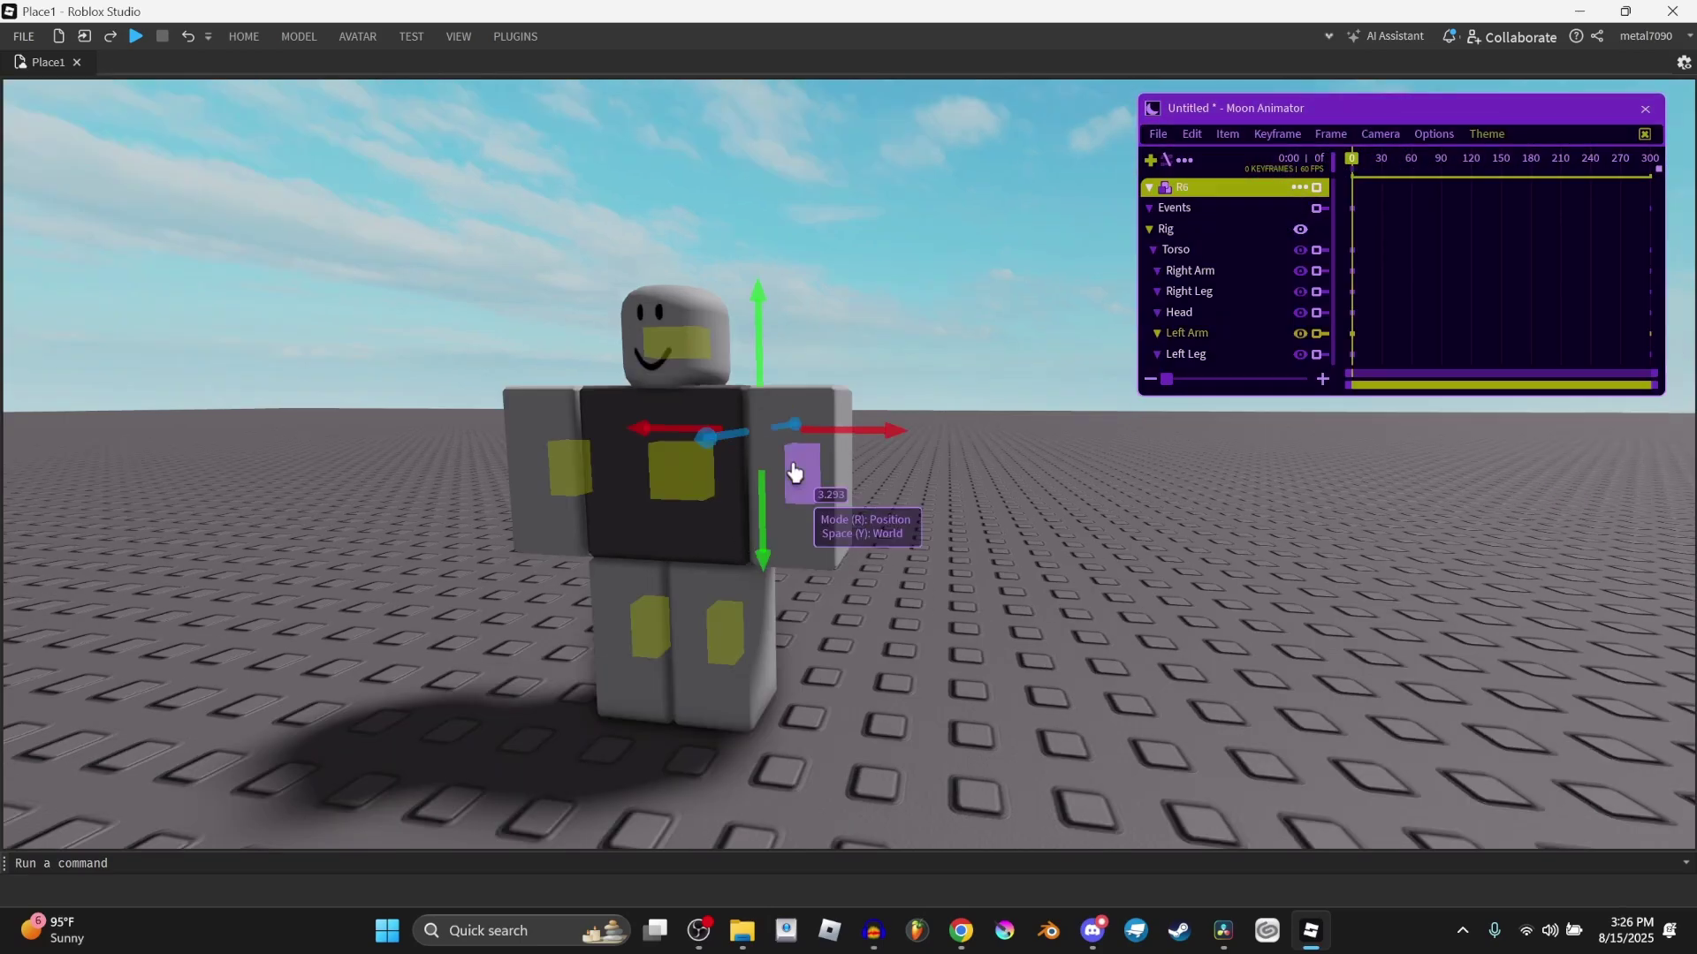
click(1434, 133)
mouse_move(1470, 164)
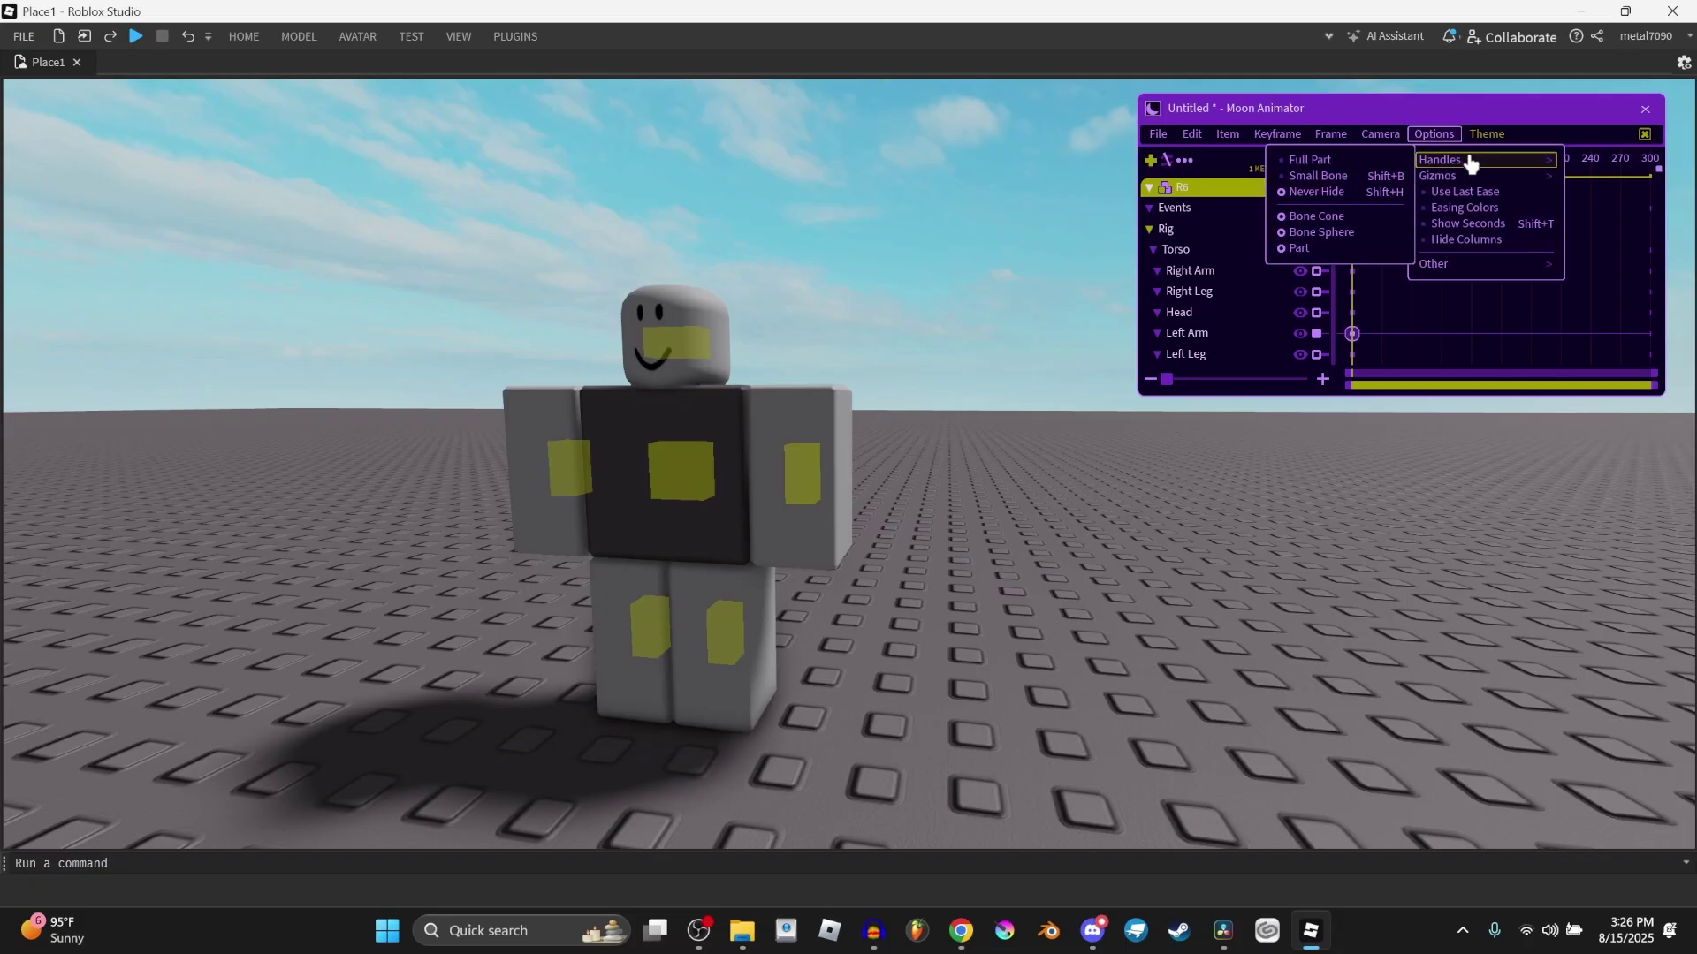
click(1341, 175)
click(814, 463)
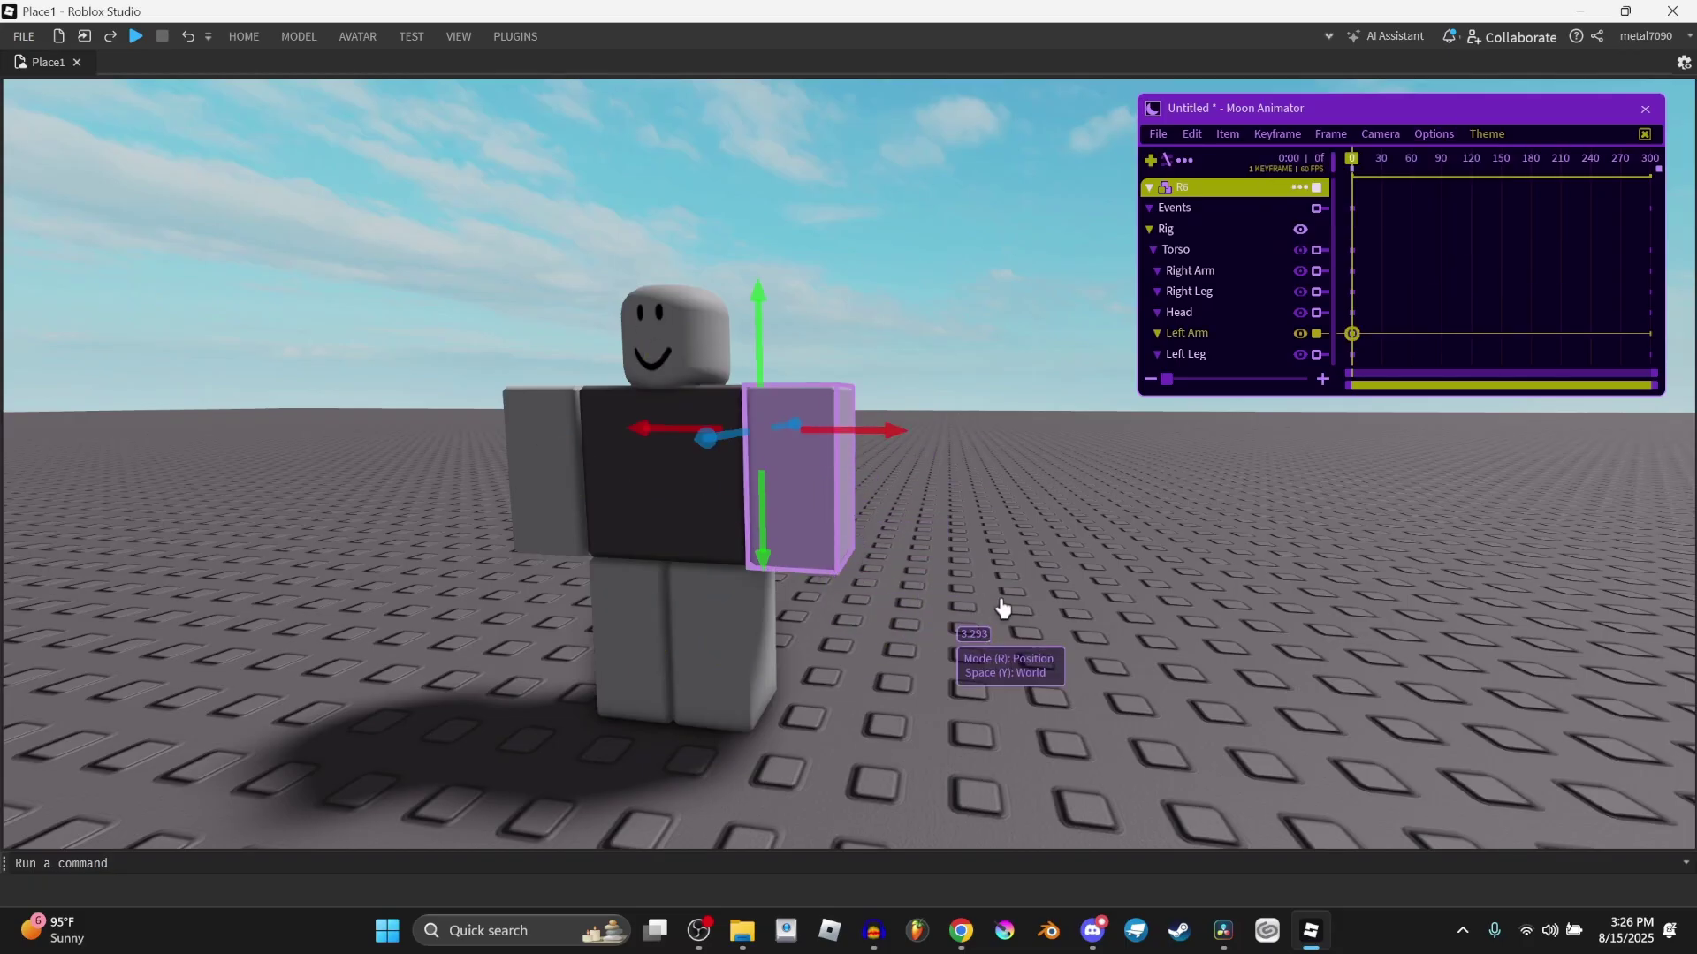
click(1433, 134)
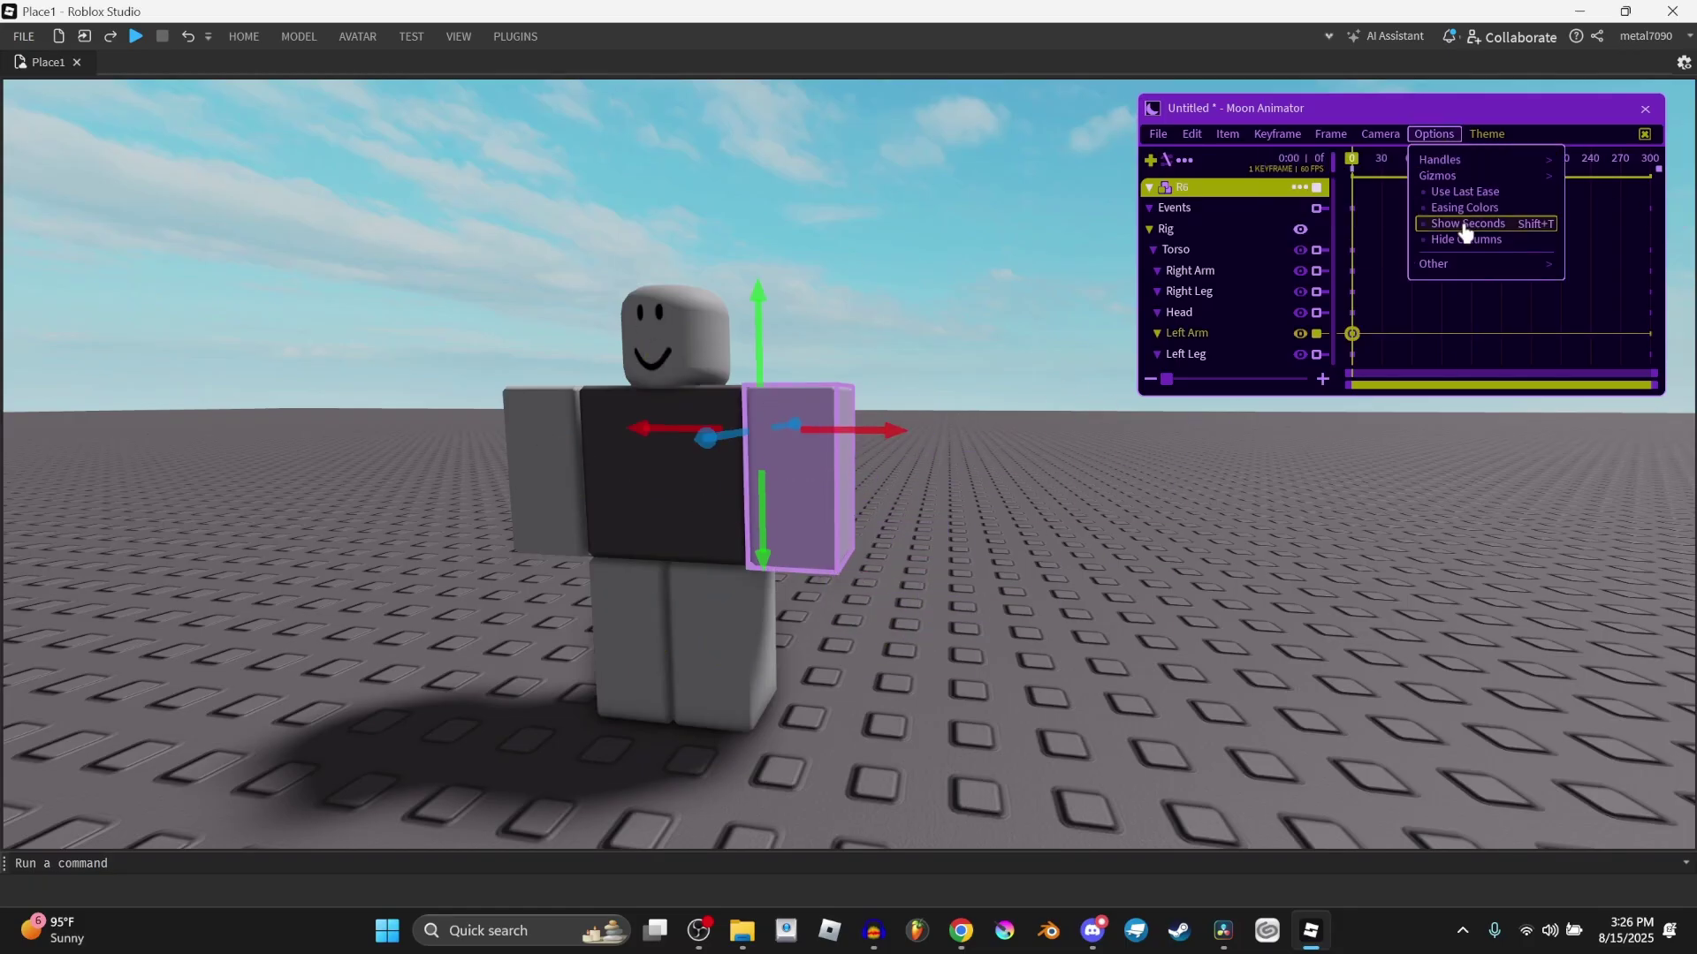
click(1392, 484)
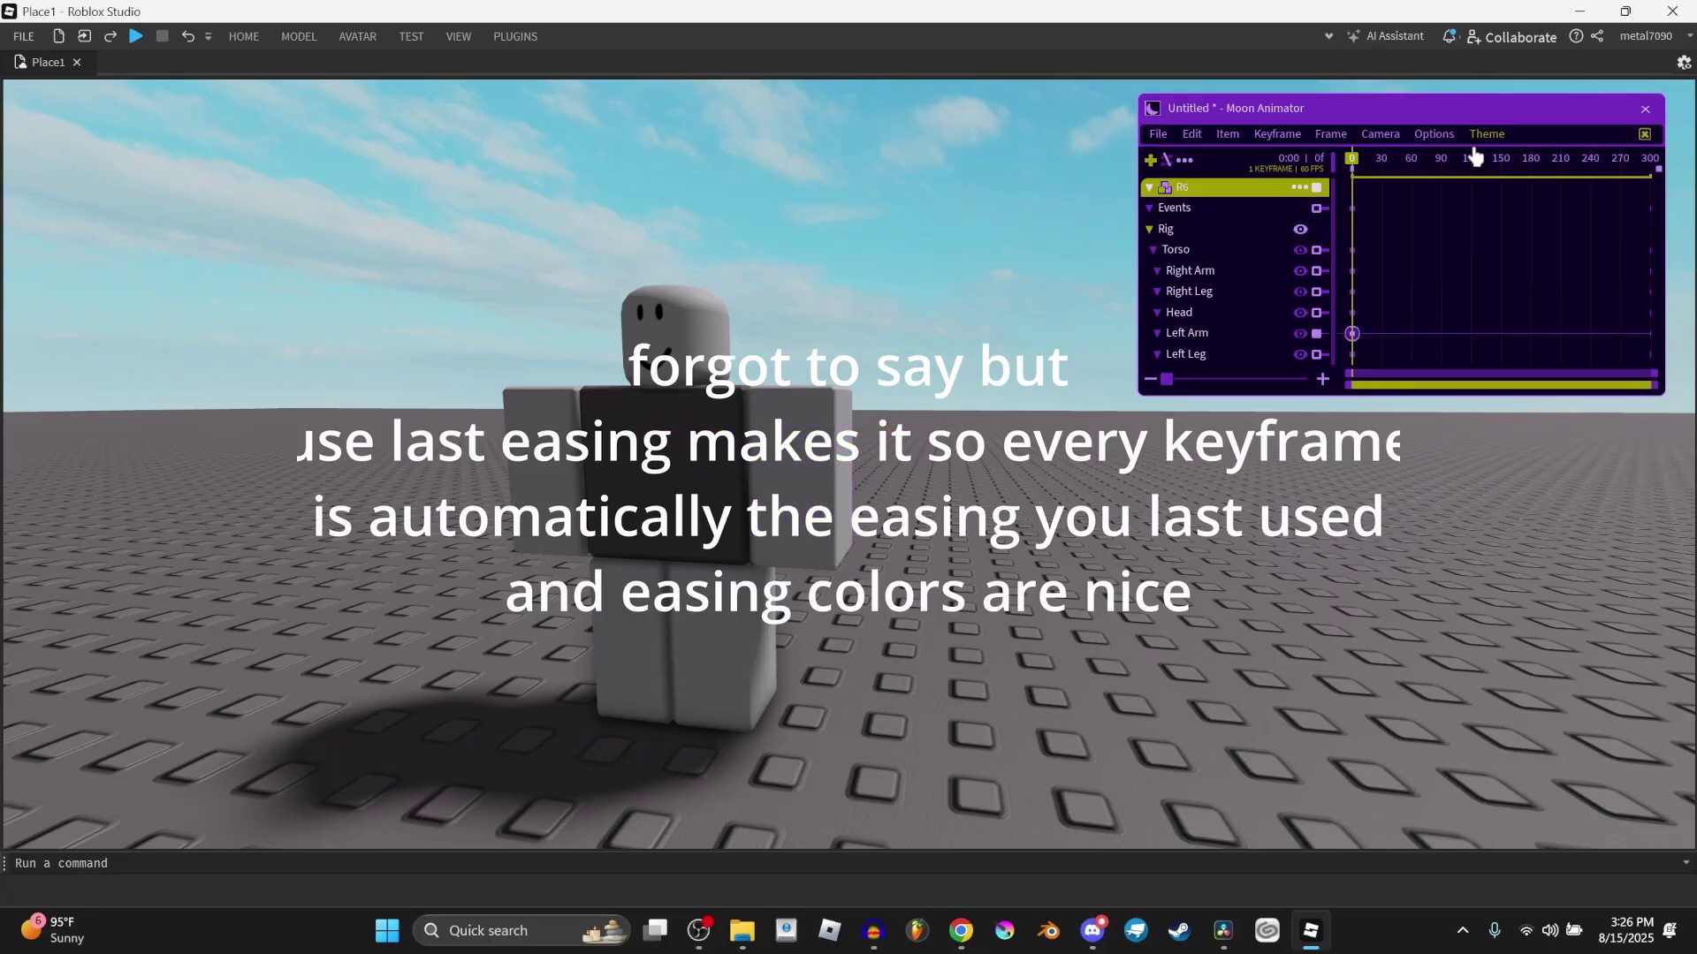